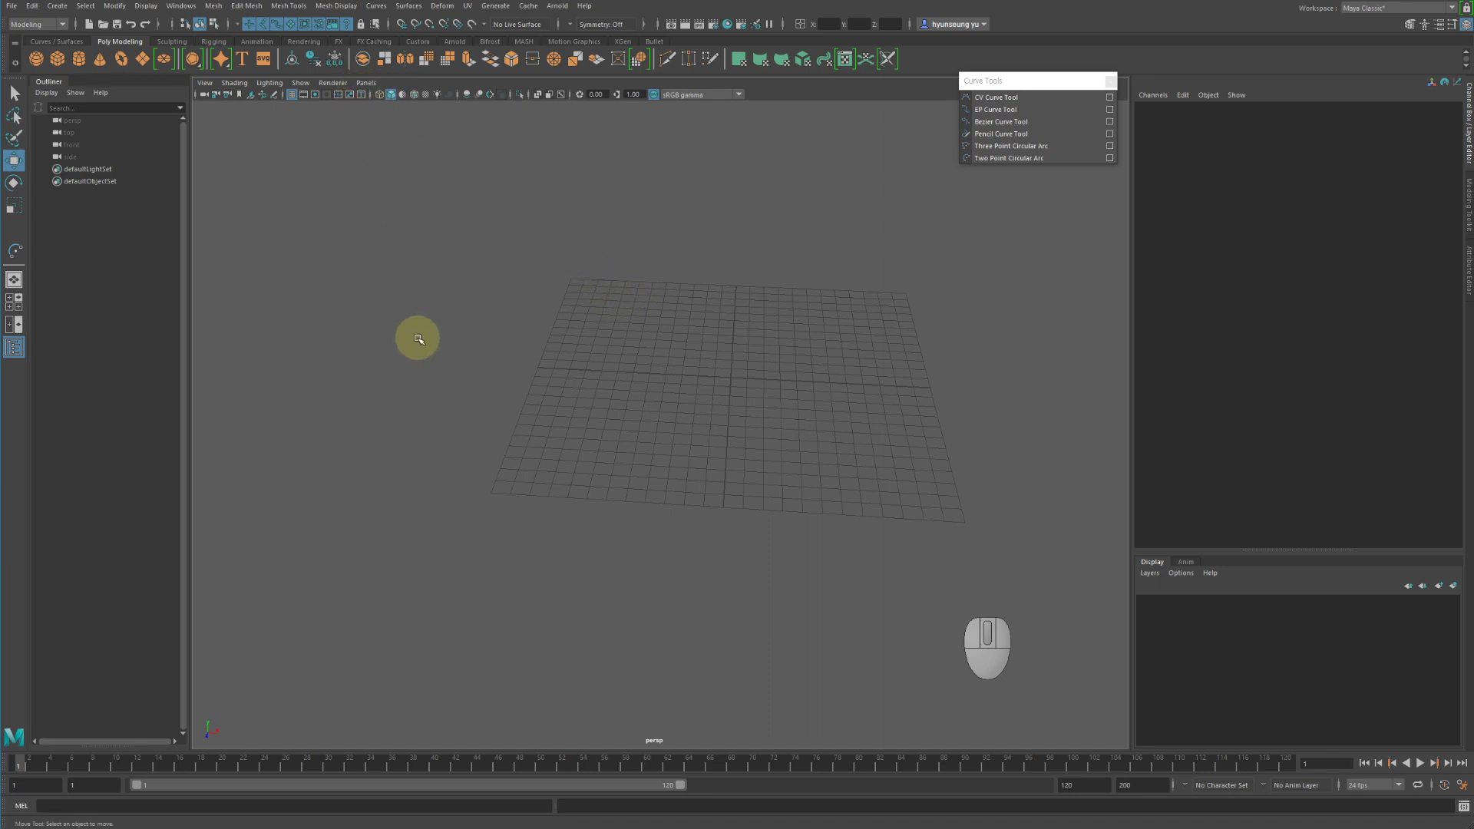
pyautogui.click(377, 6)
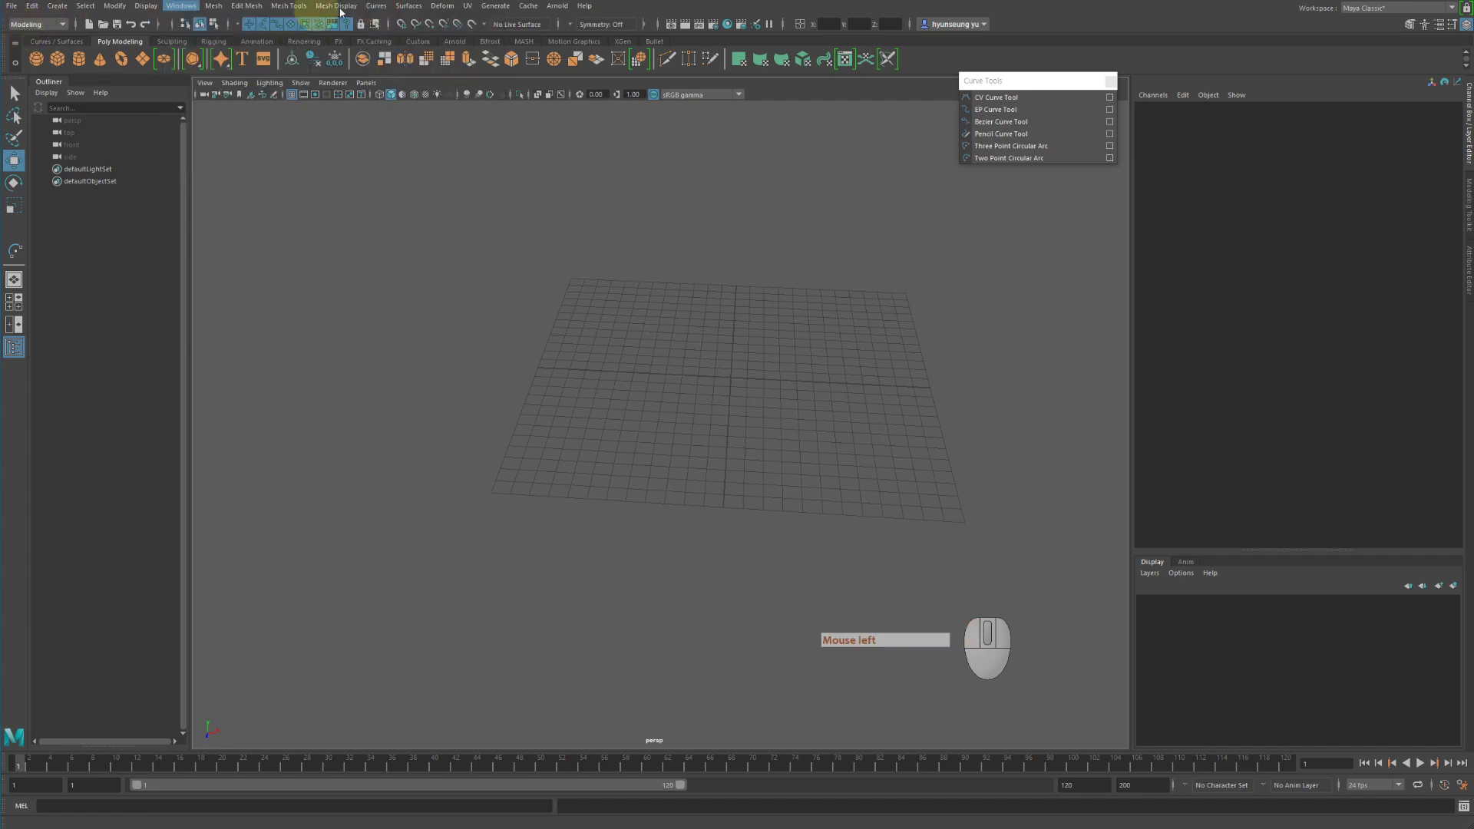
pyautogui.click(397, 7)
pyautogui.moveTo(382, 7)
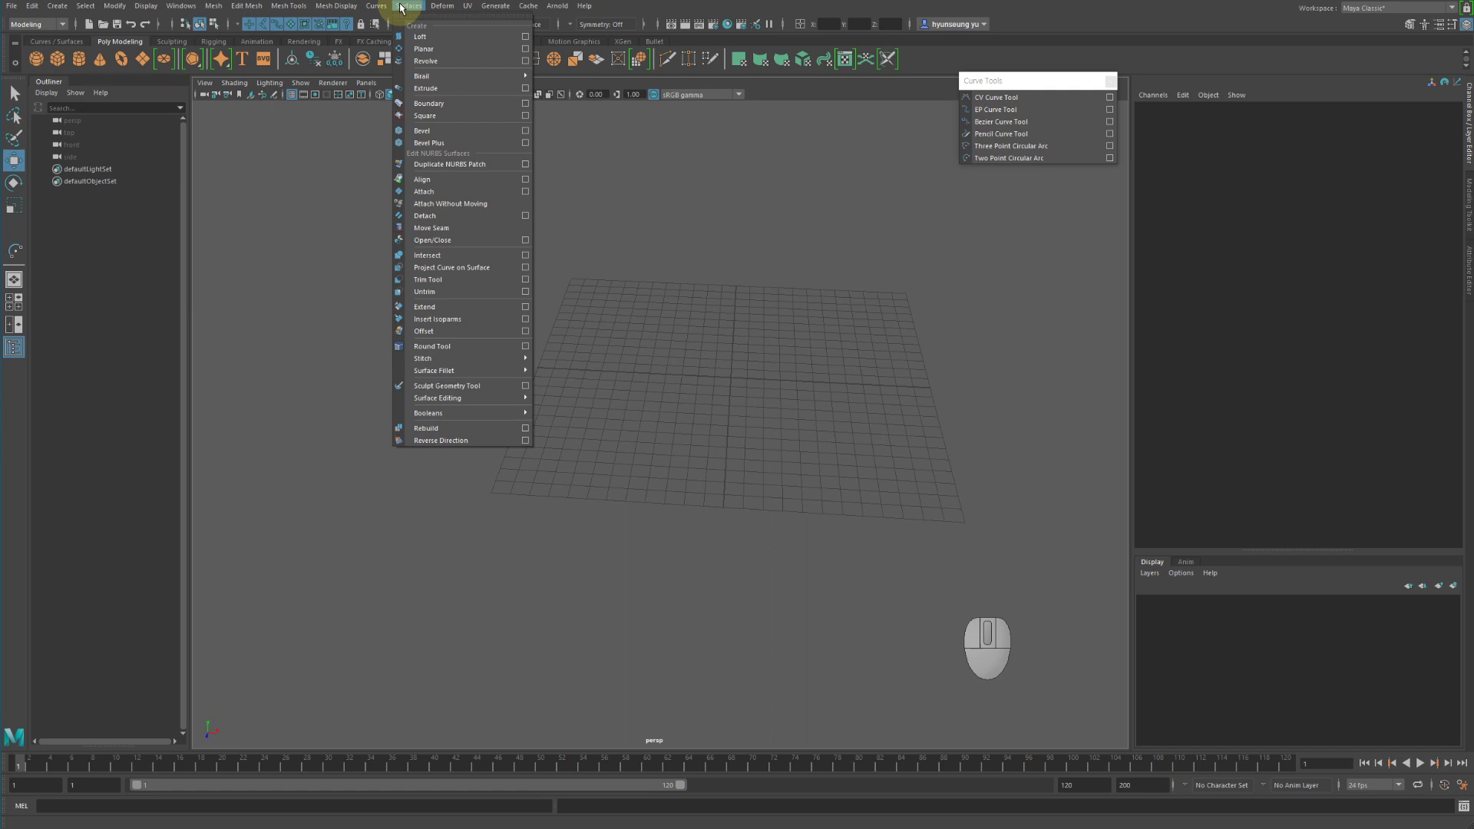
pyautogui.click(396, 8)
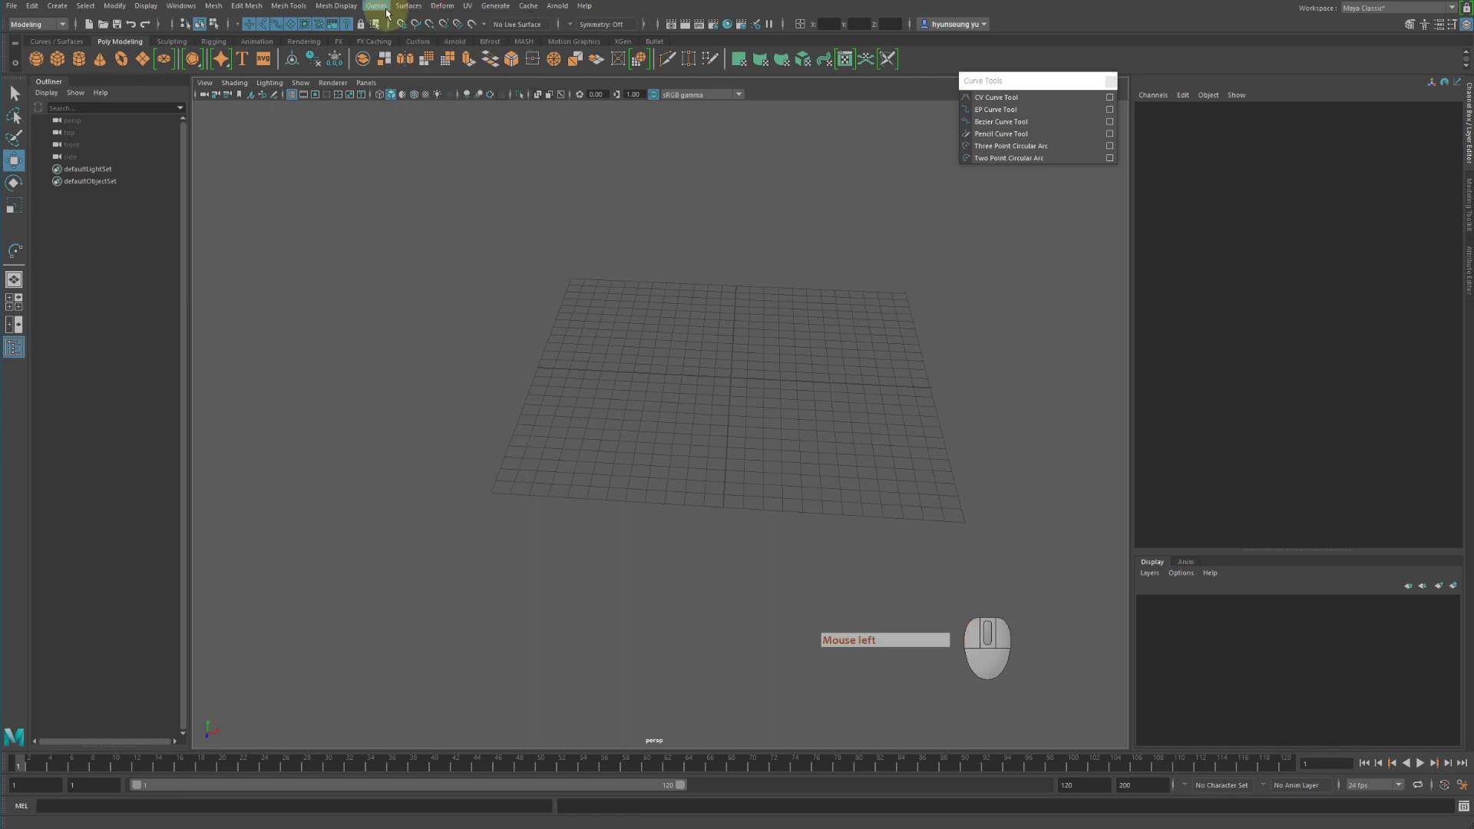
pyautogui.click(411, 7)
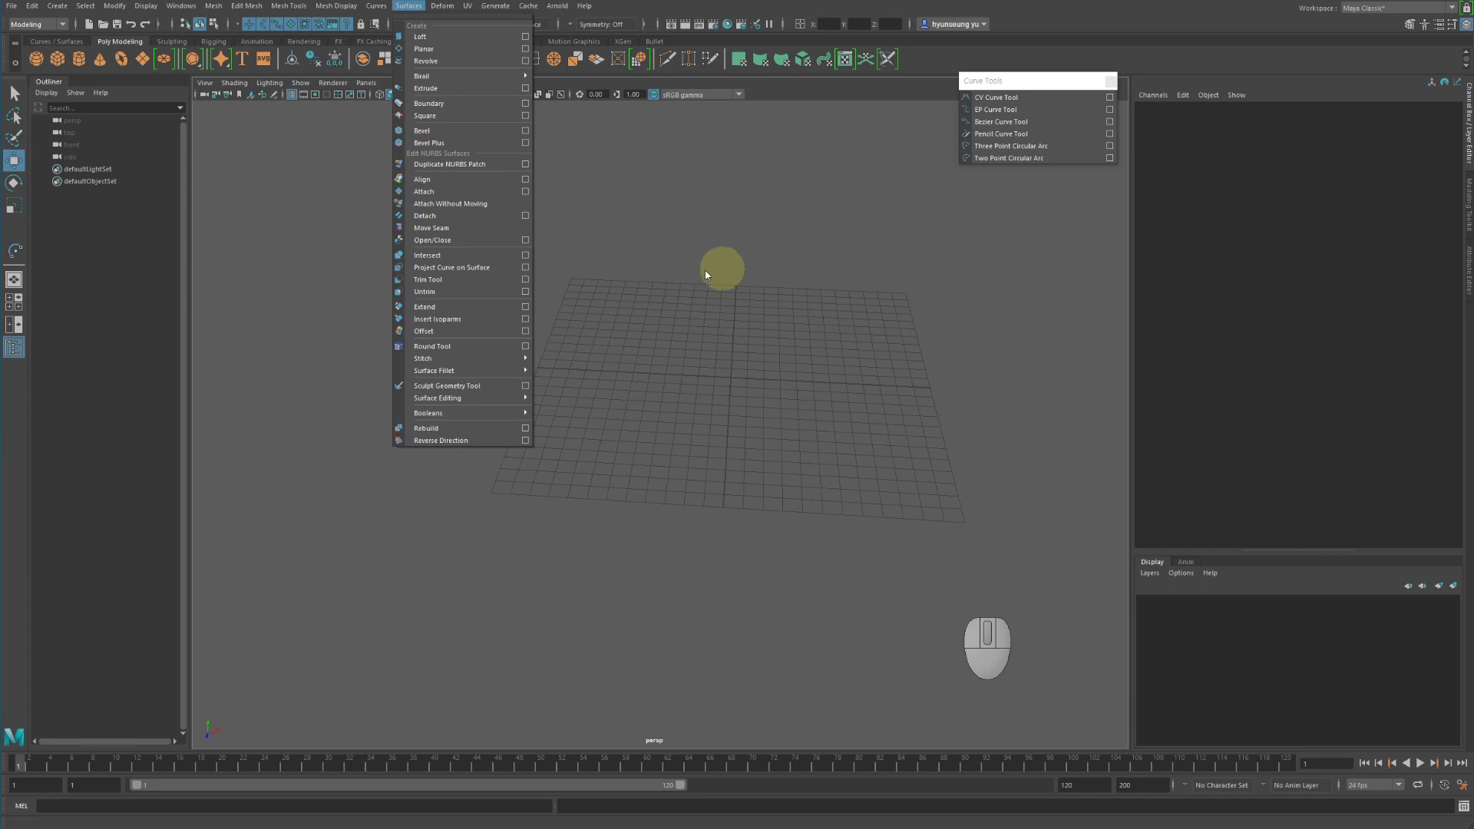
pyautogui.click(816, 292)
pyautogui.keyDown('alt'); pyautogui.moveTo(816, 292); pyautogui.dragTo(721, 374, button='middle'); pyautogui.keyUp('alt')
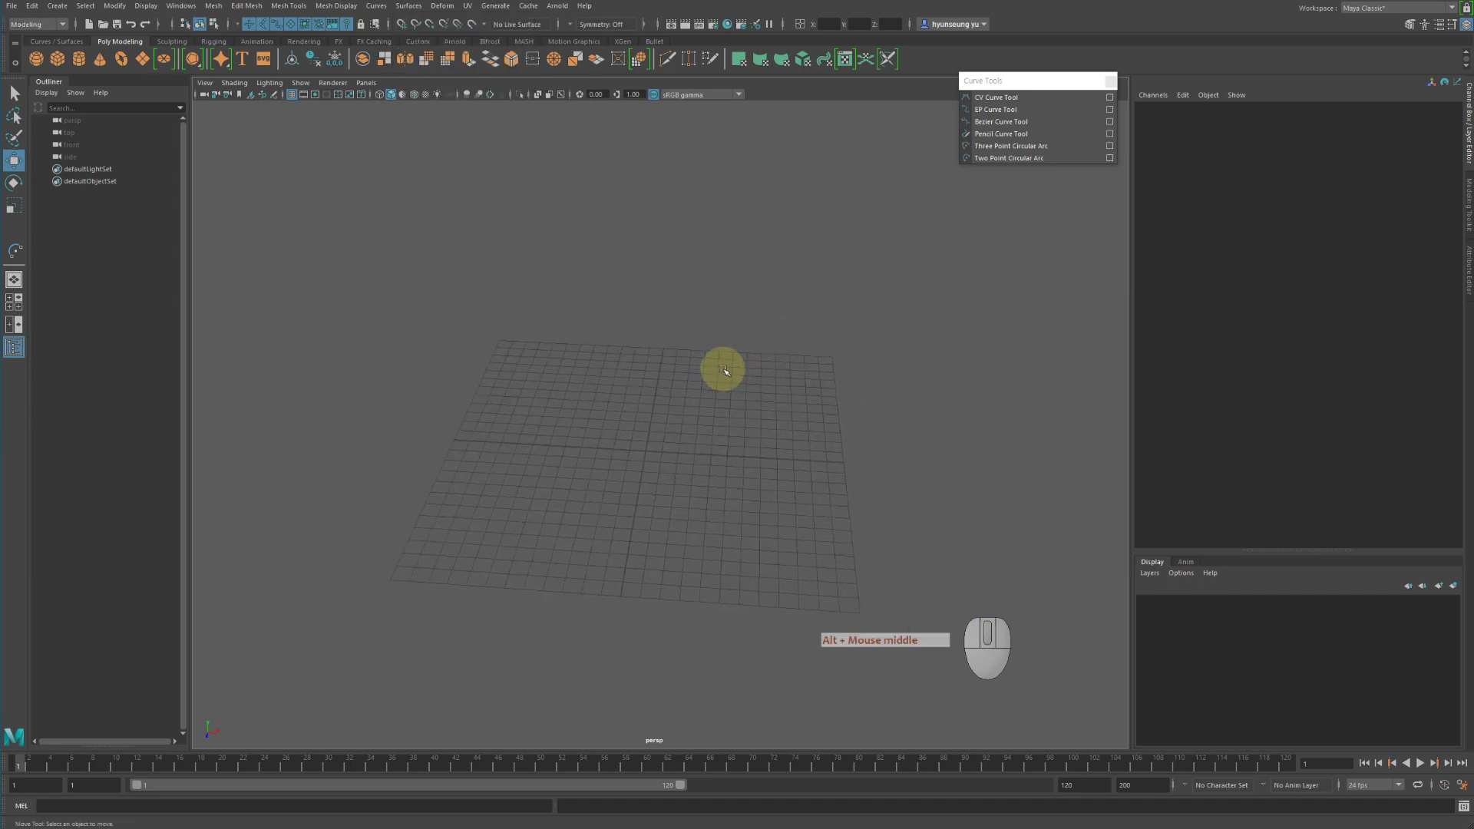
pyautogui.keyDown('alt'); pyautogui.moveTo(721, 368); pyautogui.dragTo(730, 343); pyautogui.keyUp('alt')
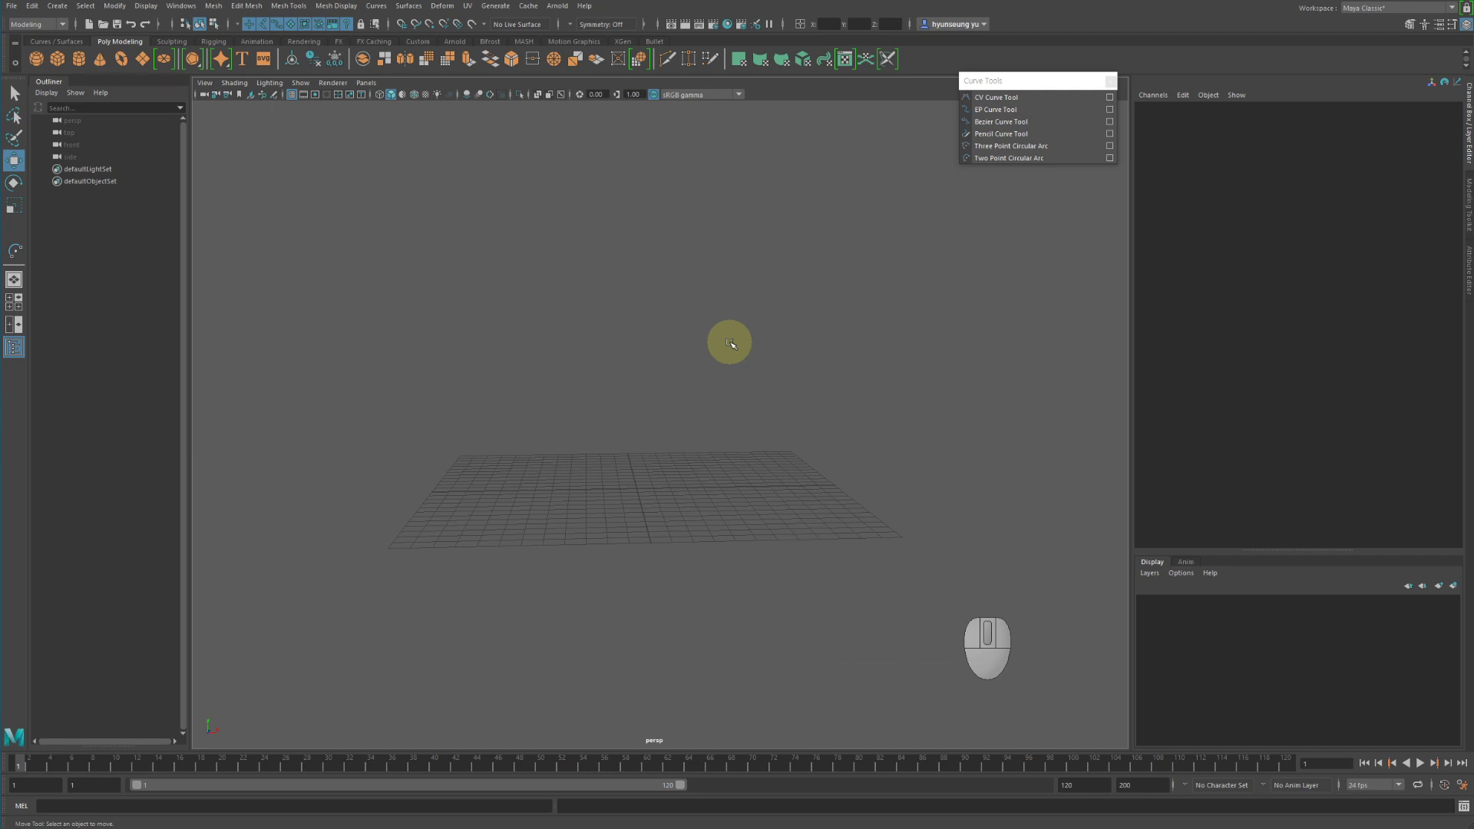
pyautogui.keyDown('alt'); pyautogui.moveTo(786, 331); pyautogui.dragTo(771, 360, button='middle'); pyautogui.keyUp('alt')
pyautogui.keyDown('alt'); pyautogui.moveTo(770, 361); pyautogui.dragTo(738, 358); pyautogui.keyUp('alt')
pyautogui.keyDown('alt'); pyautogui.moveTo(748, 355); pyautogui.dragTo(823, 319, button='right'); pyautogui.keyUp('alt')
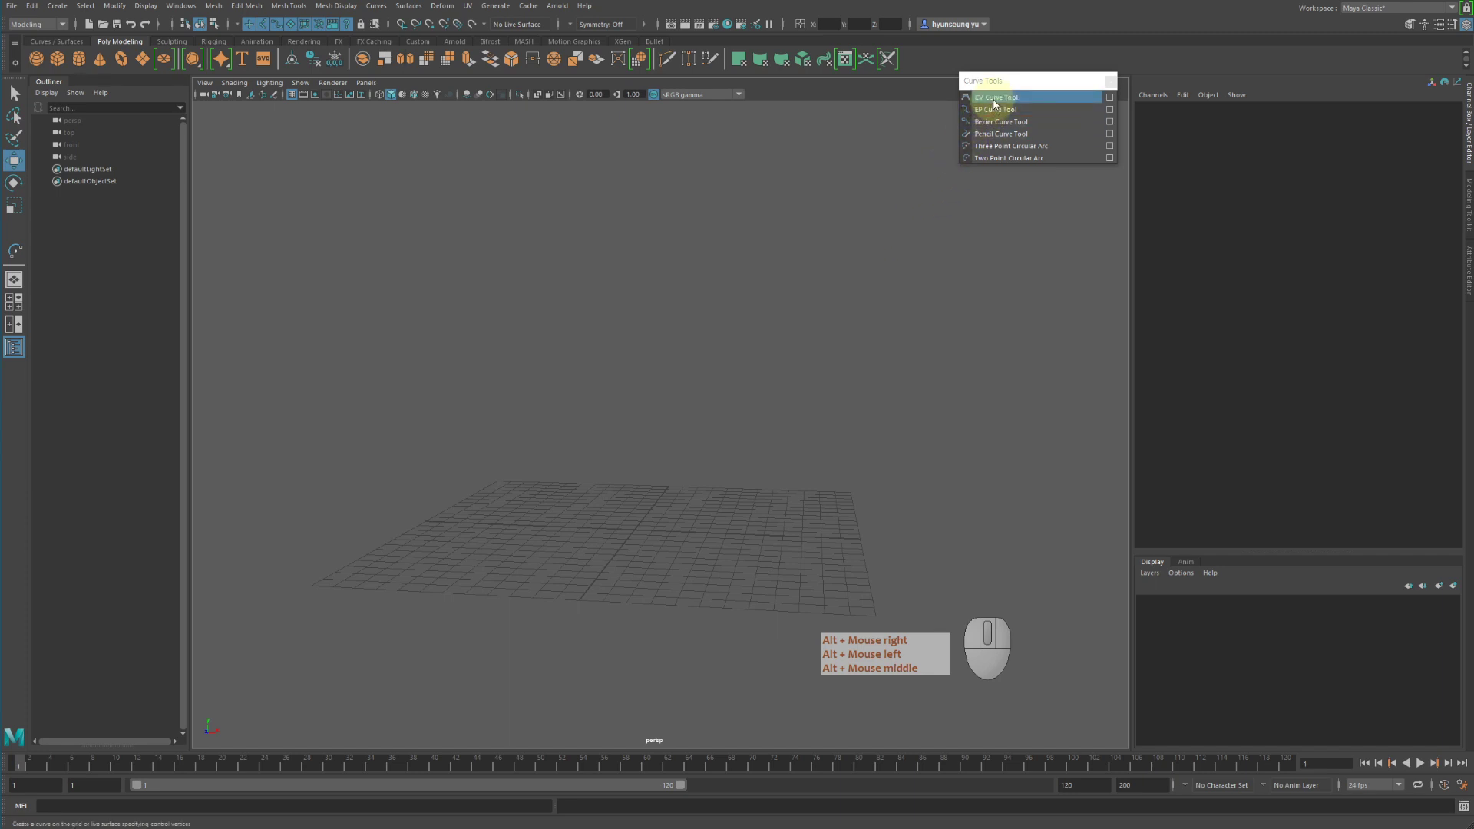
# Activate the CV Curve Tool and switch to a full-size side view with the grid's centre axes in sight.
pyautogui.click(969, 121)
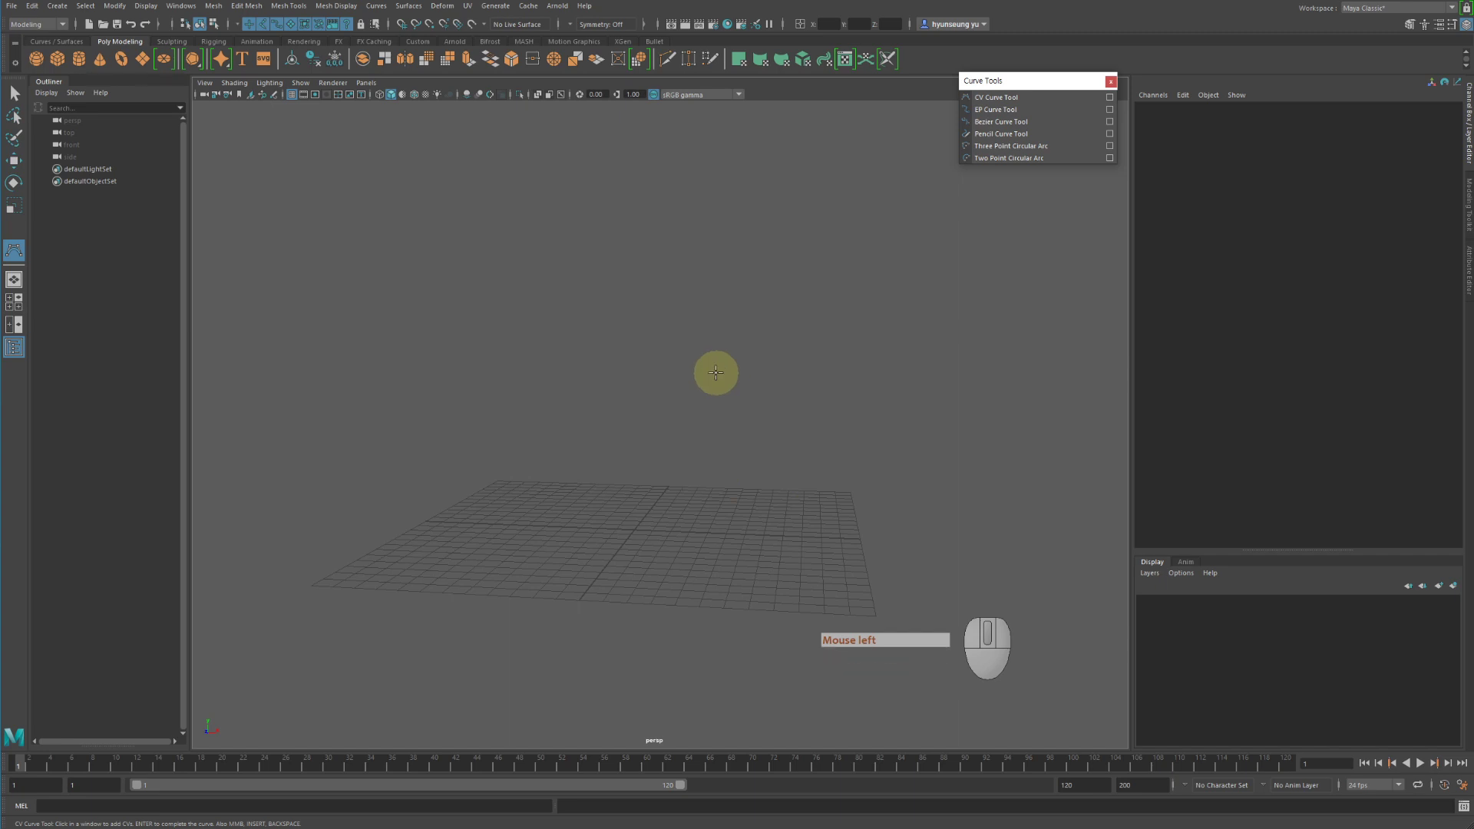
pyautogui.press('space')
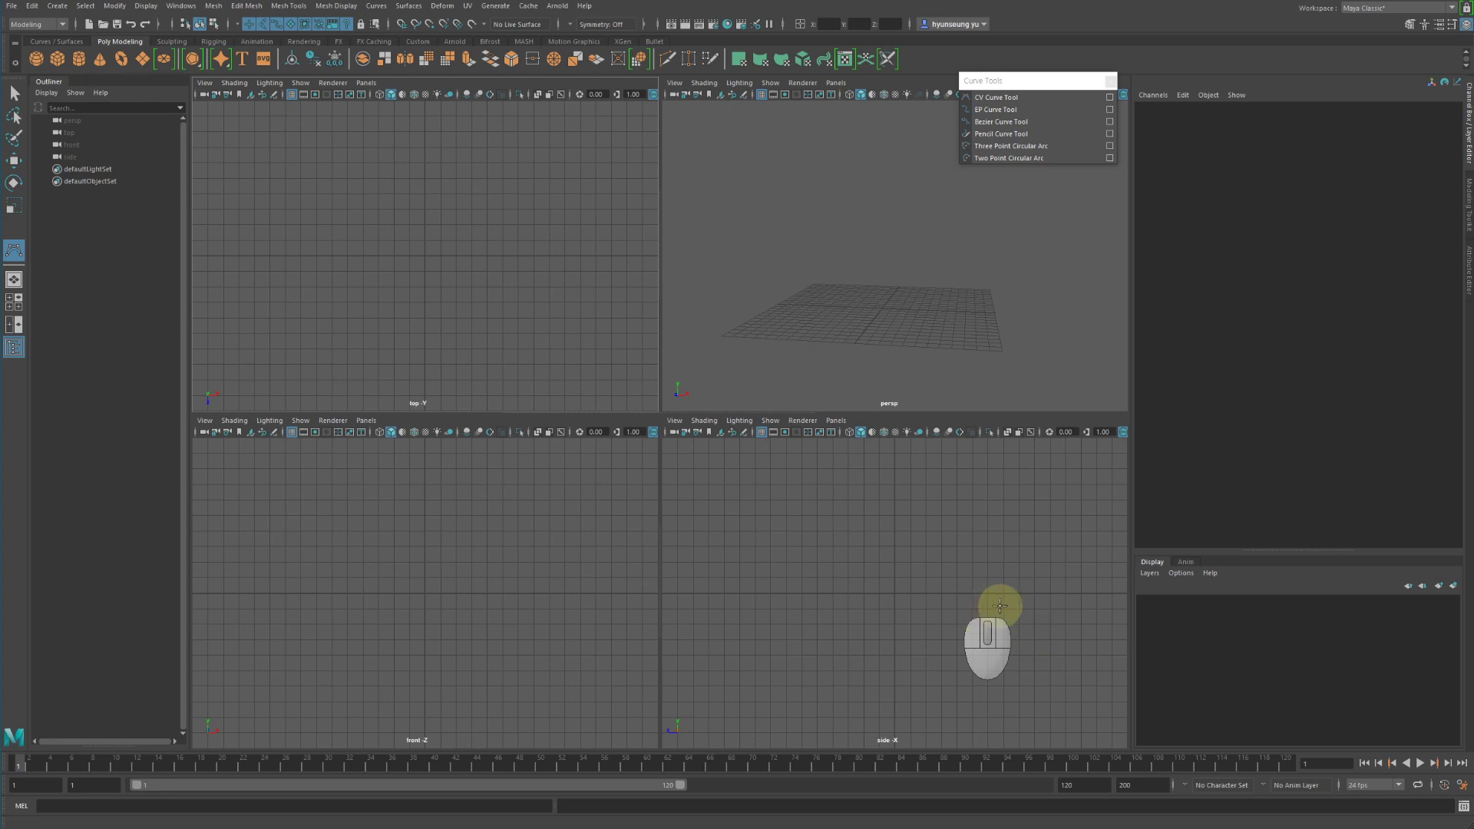
pyautogui.keyDown('alt'); pyautogui.moveTo(934, 583); pyautogui.dragTo(880, 538, button='middle'); pyautogui.keyUp('alt')
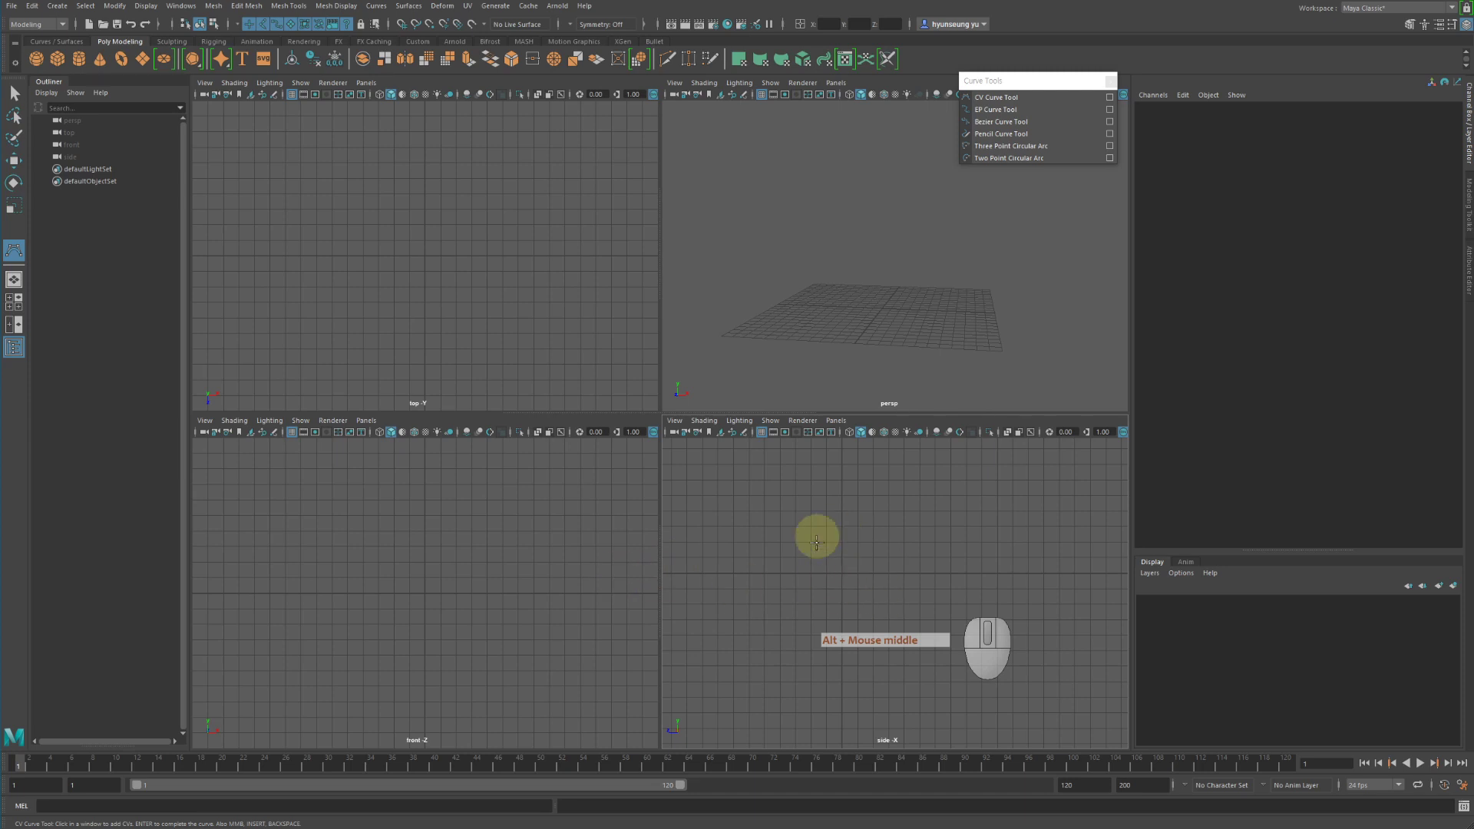
pyautogui.press('space')
pyautogui.keyDown('alt'); pyautogui.moveTo(760, 444); pyautogui.dragTo(1034, 449, button='middle'); pyautogui.keyUp('alt')
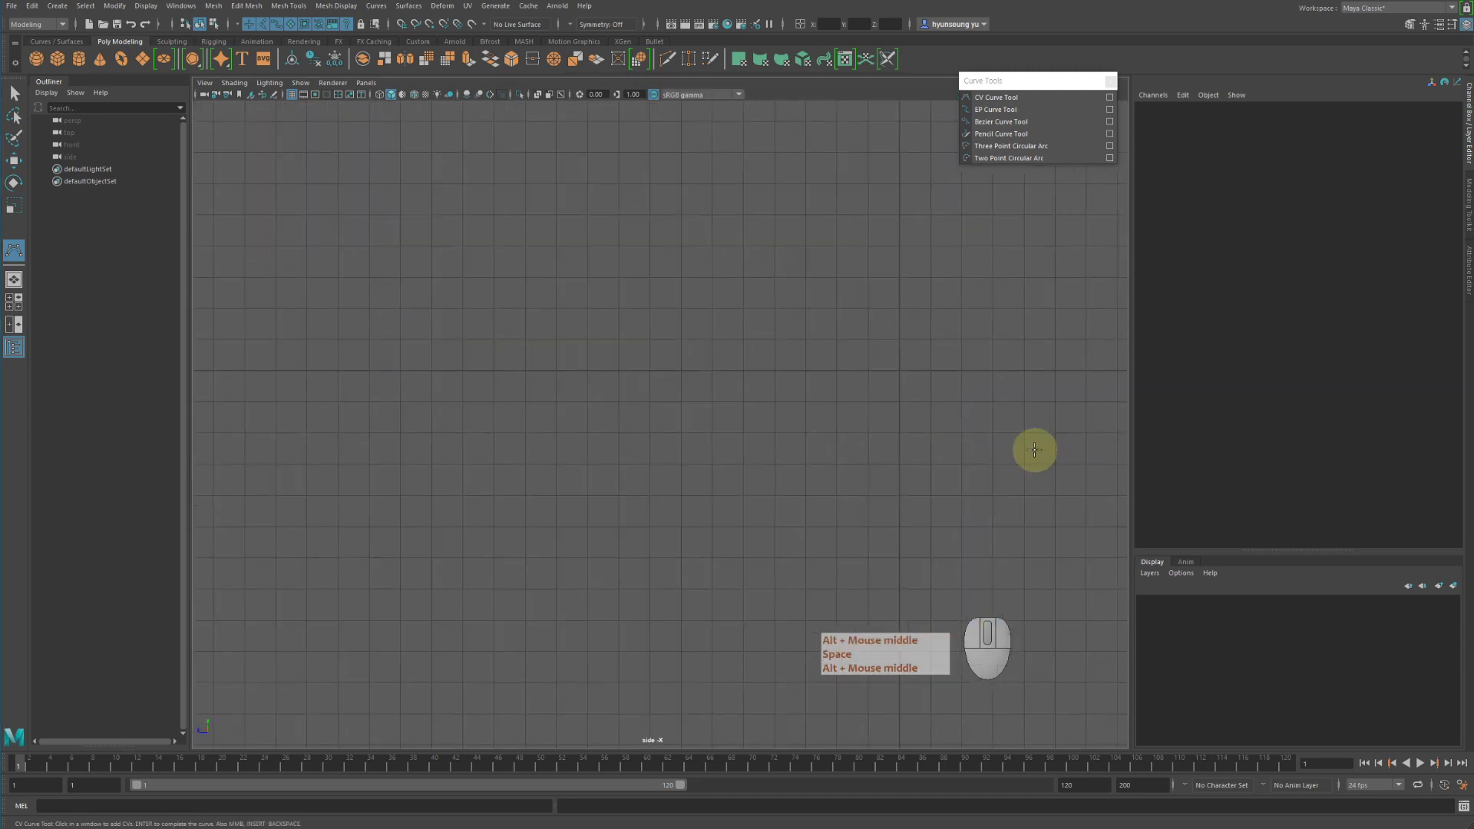
pyautogui.keyDown('alt'); pyautogui.moveTo(849, 430); pyautogui.dragTo(627, 451, button='middle'); pyautogui.keyUp('alt')
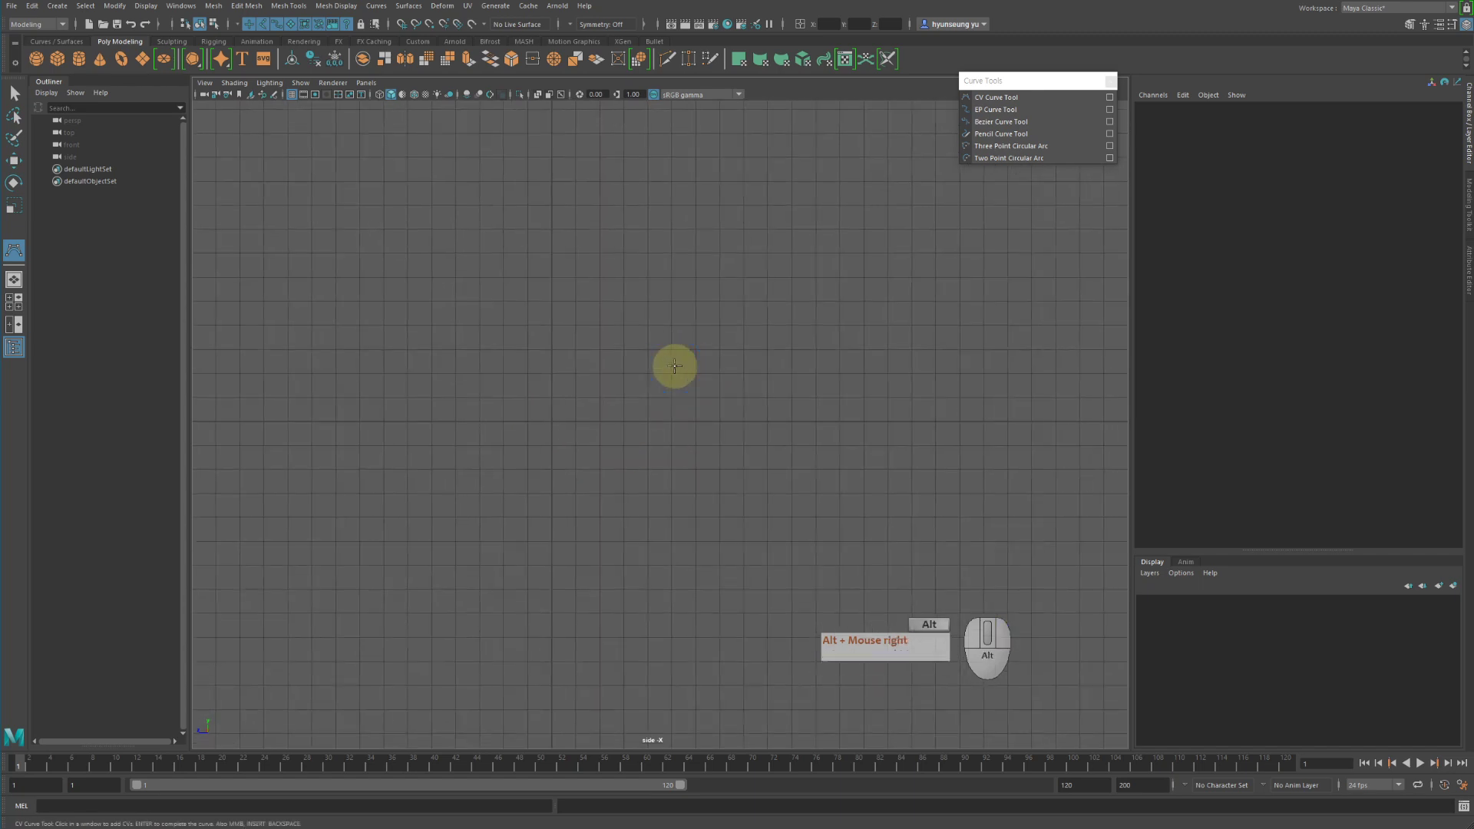
pyautogui.keyDown('alt'); pyautogui.moveTo(675, 361); pyautogui.dragTo(691, 395, button='middle'); pyautogui.keyUp('alt')
pyautogui.keyDown('alt'); pyautogui.moveTo(690, 395); pyautogui.dragTo(612, 352, button='right'); pyautogui.keyUp('alt')
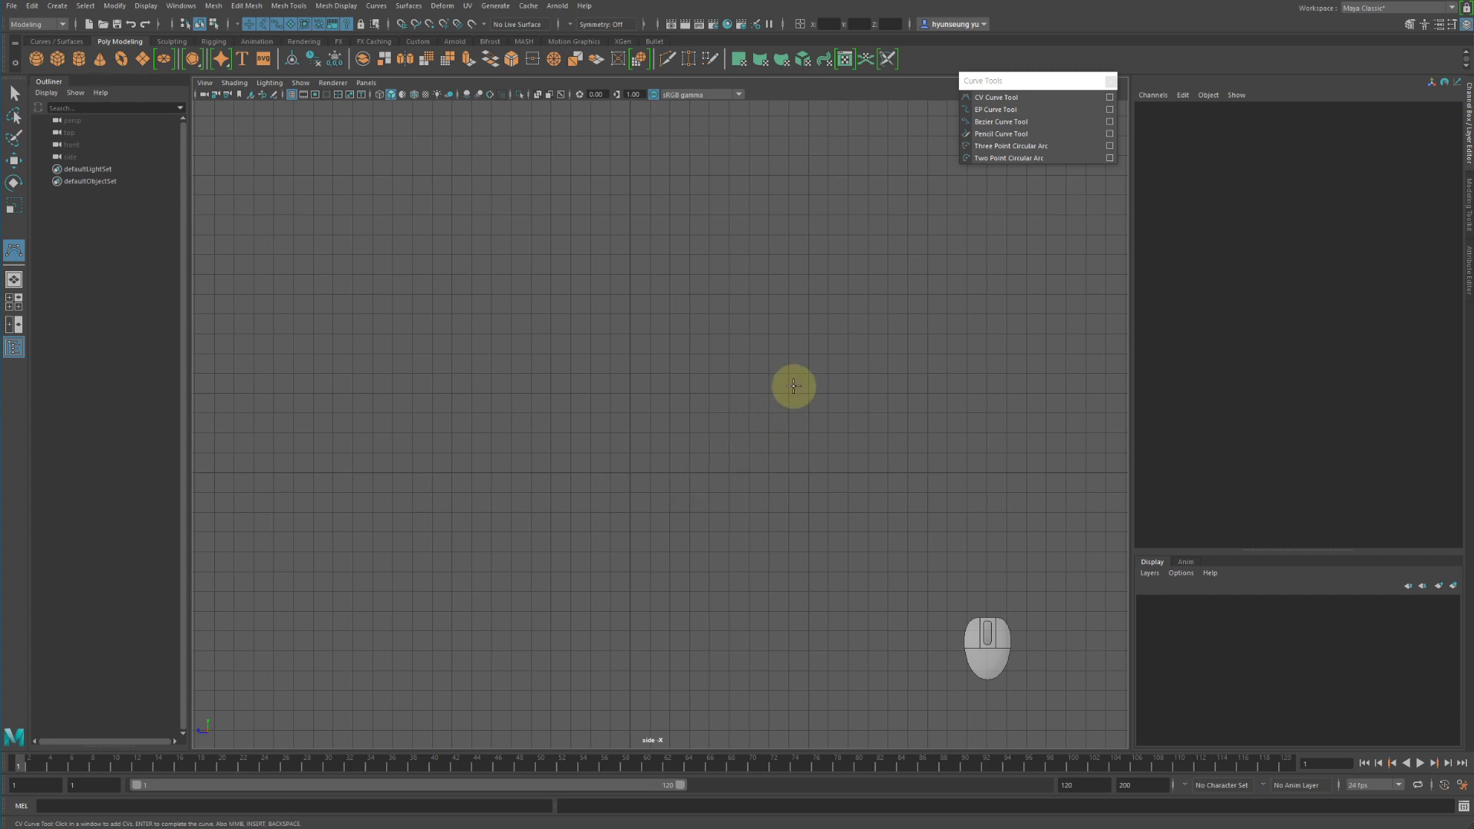
pyautogui.press('x')
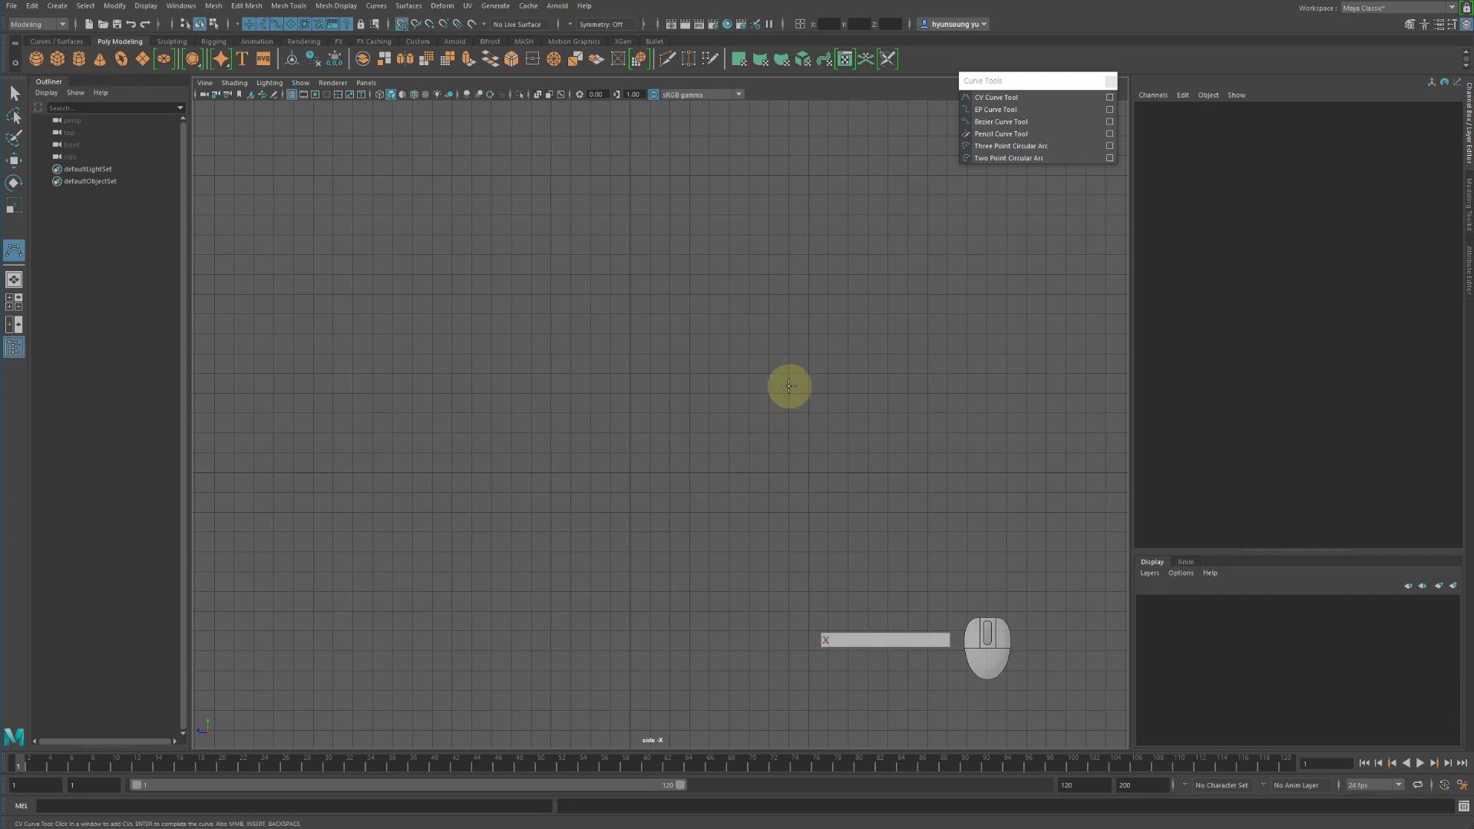
pyautogui.press('x')
pyautogui.press('x')
pyautogui.press('x')
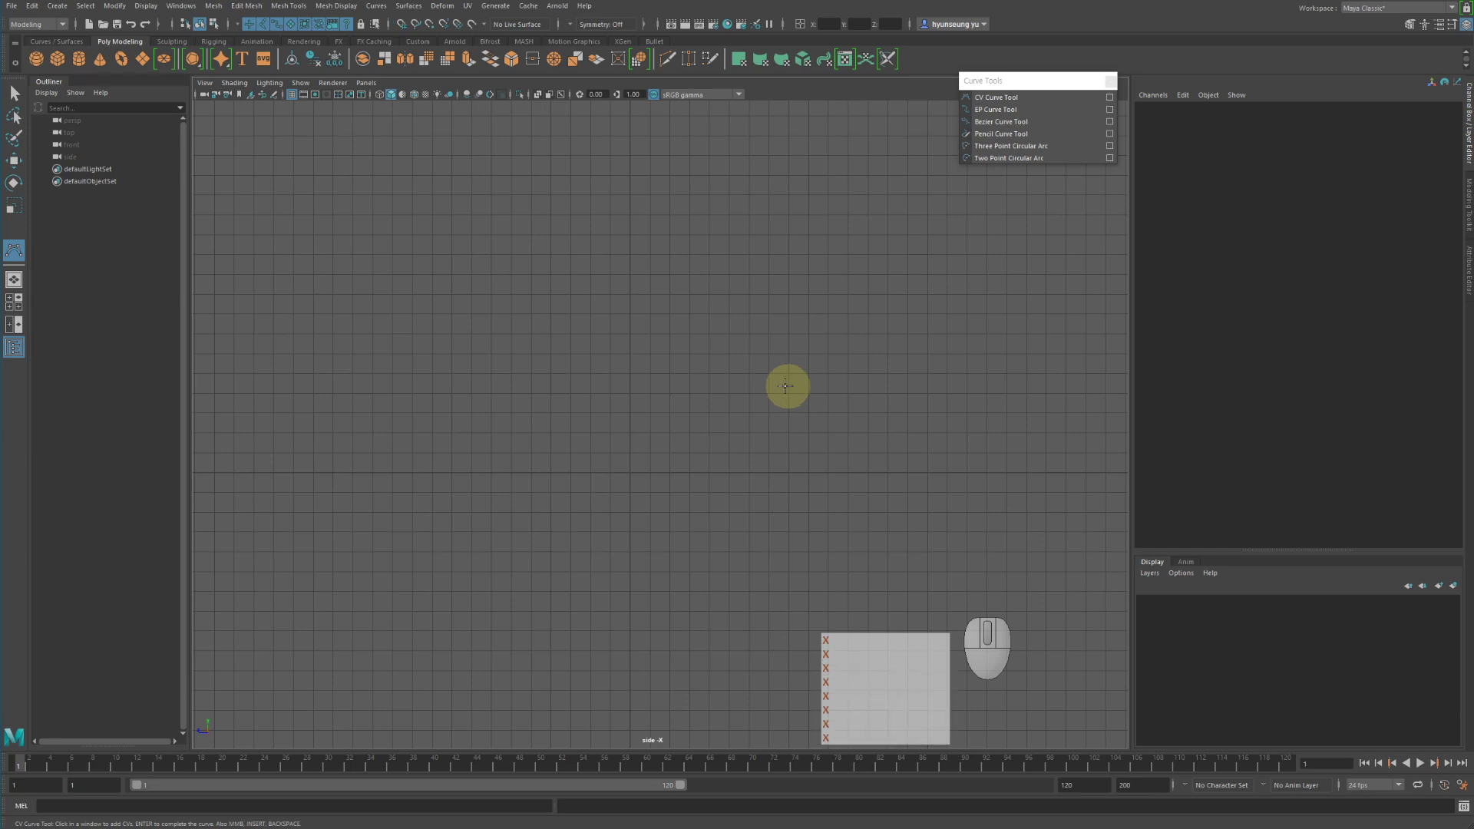
pyautogui.press('x')
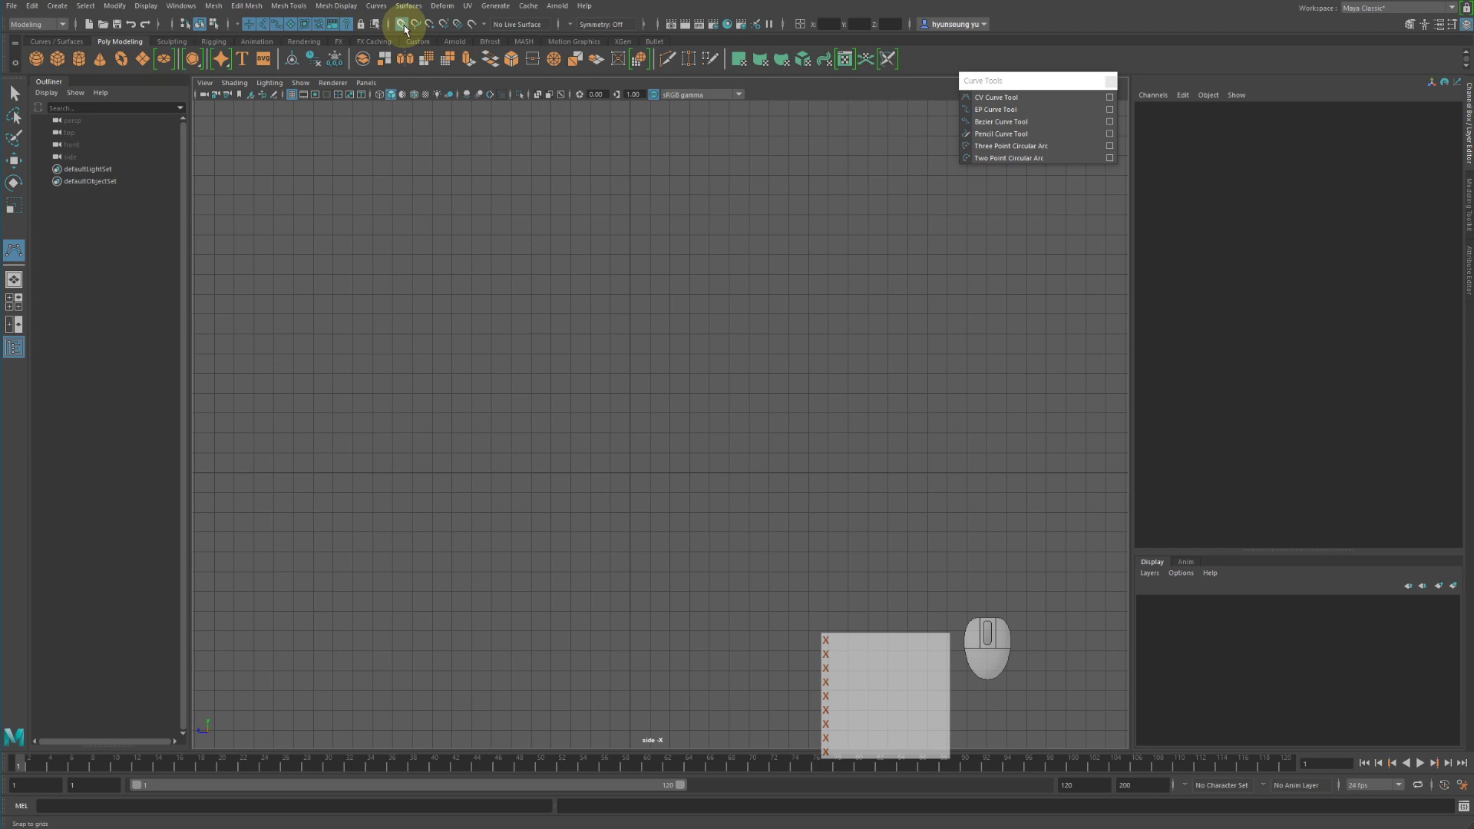
pyautogui.click(402, 25)
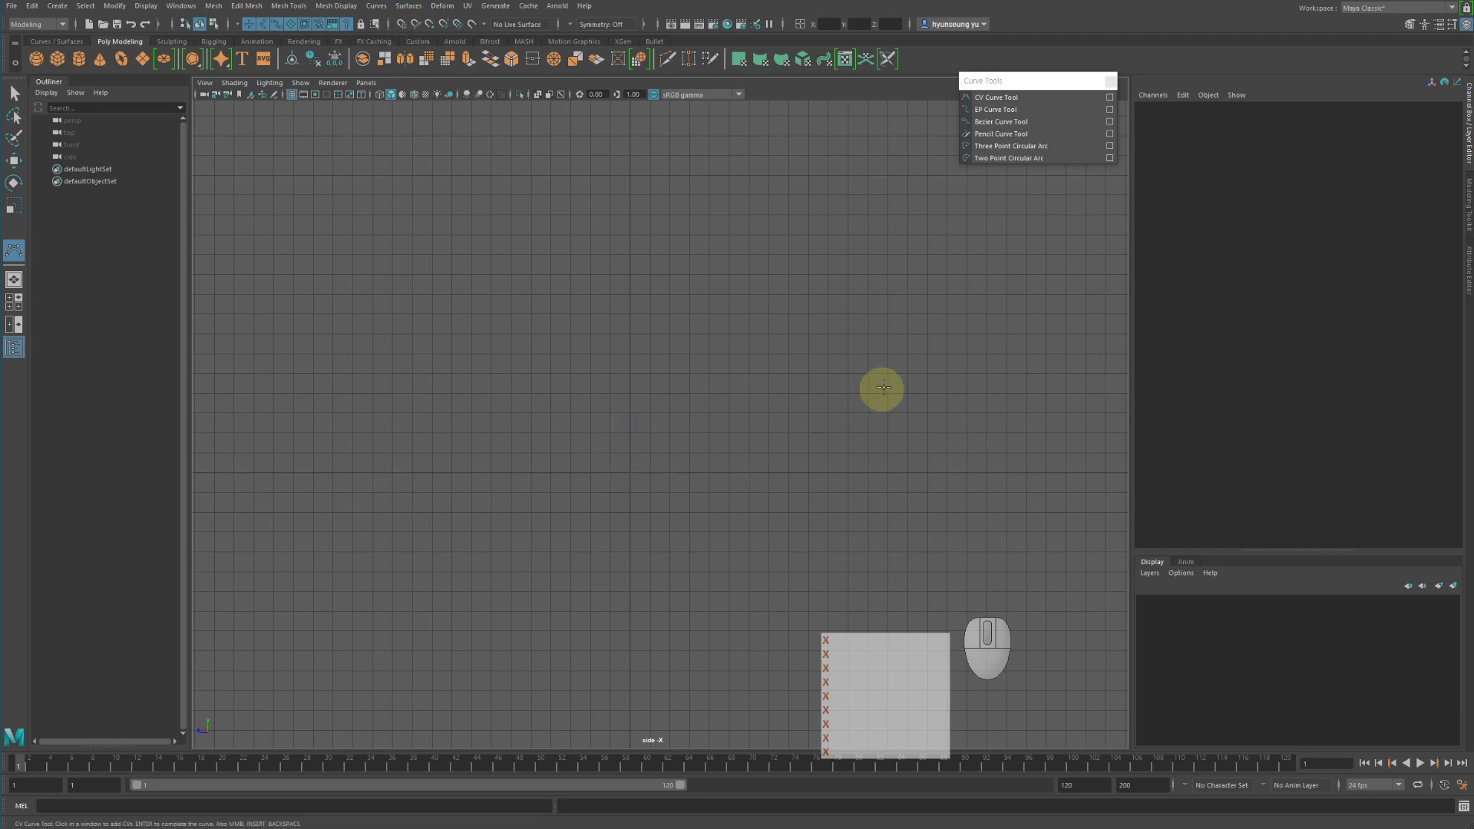
pyautogui.moveTo(856, 341); pyautogui.dragTo(640, 358)
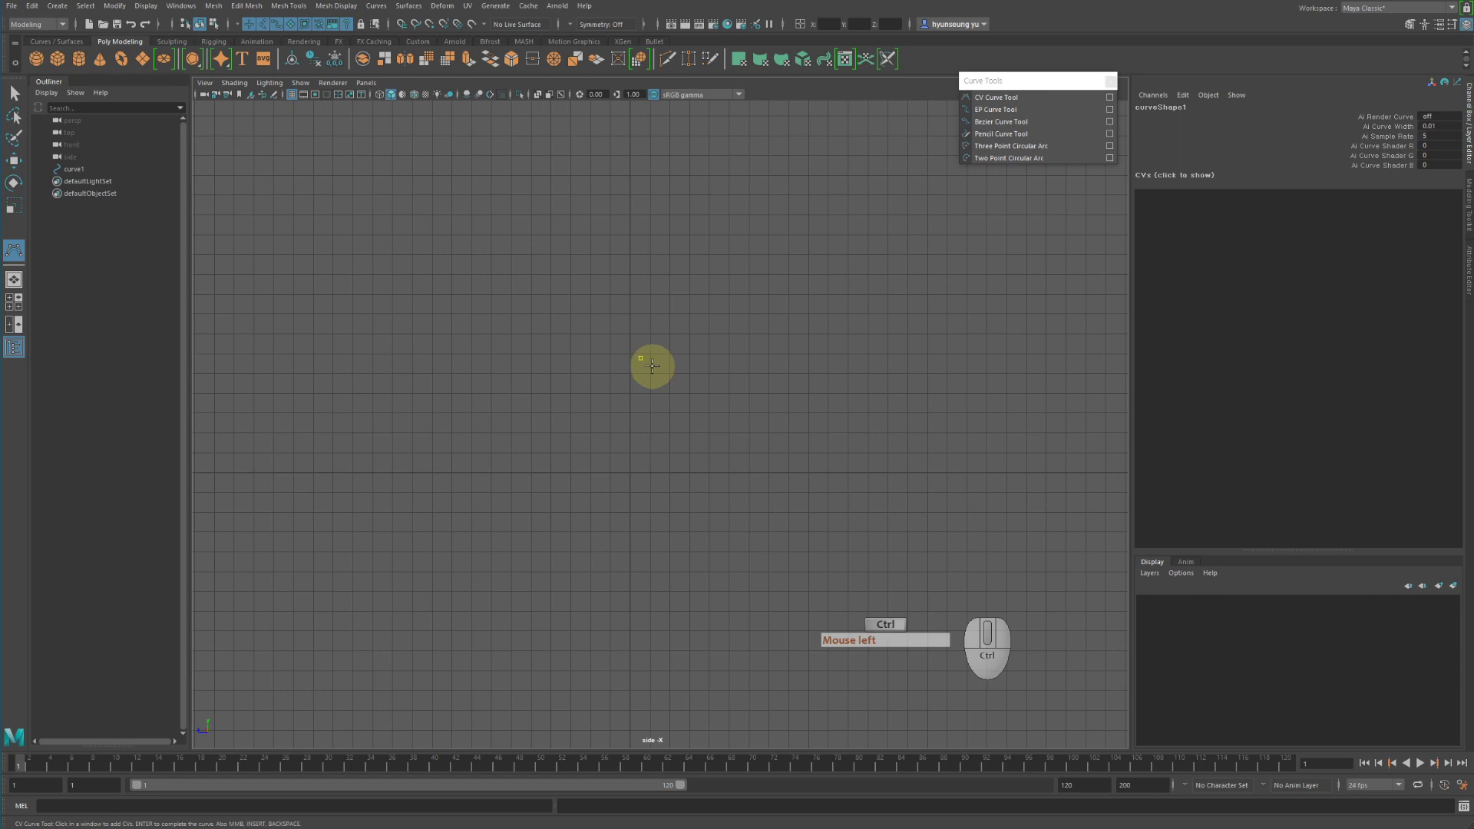
pyautogui.hotkey('ctrl', 'x')
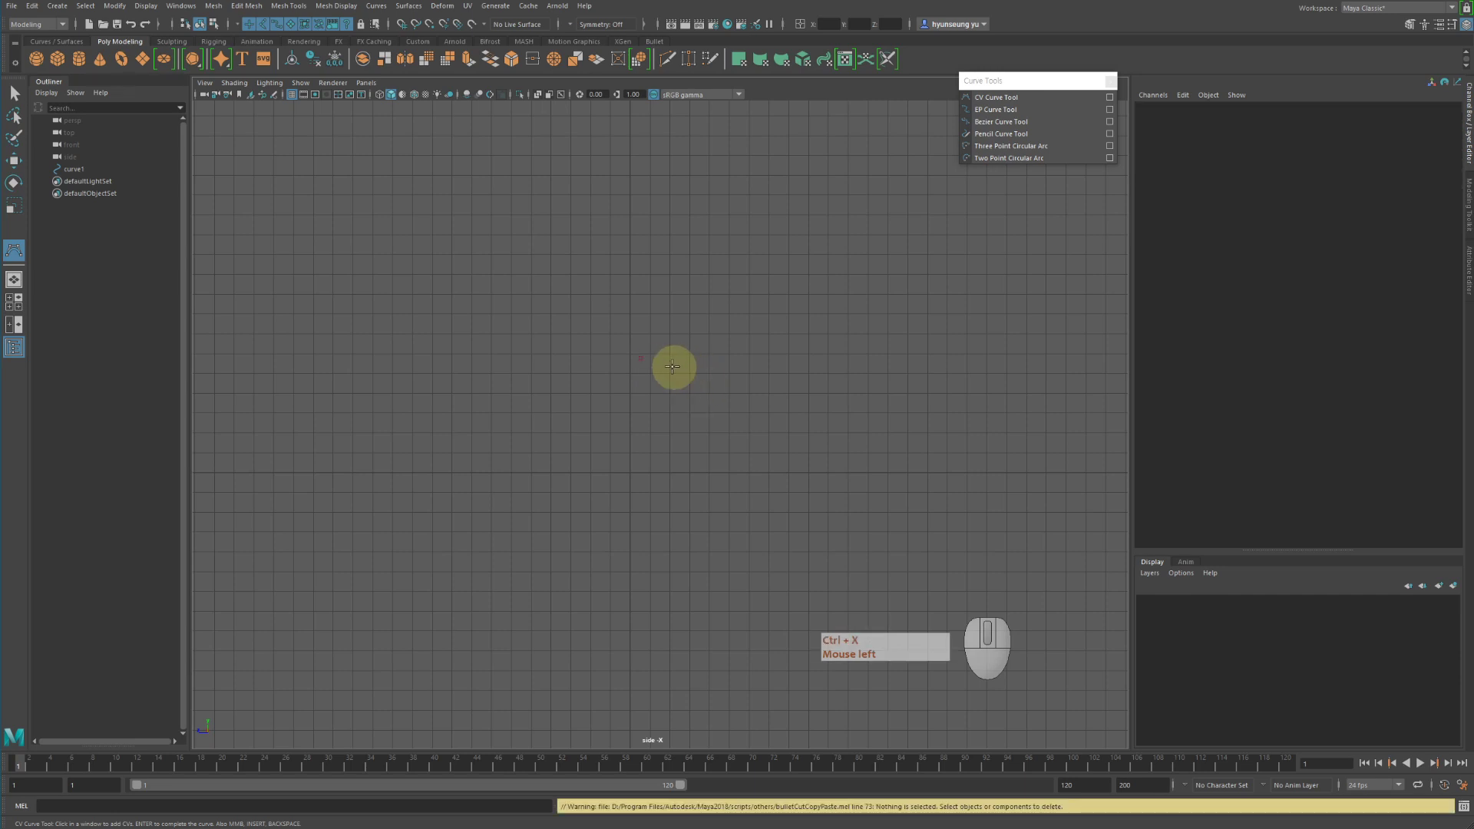
pyautogui.press('BackSpace')
pyautogui.press('w')
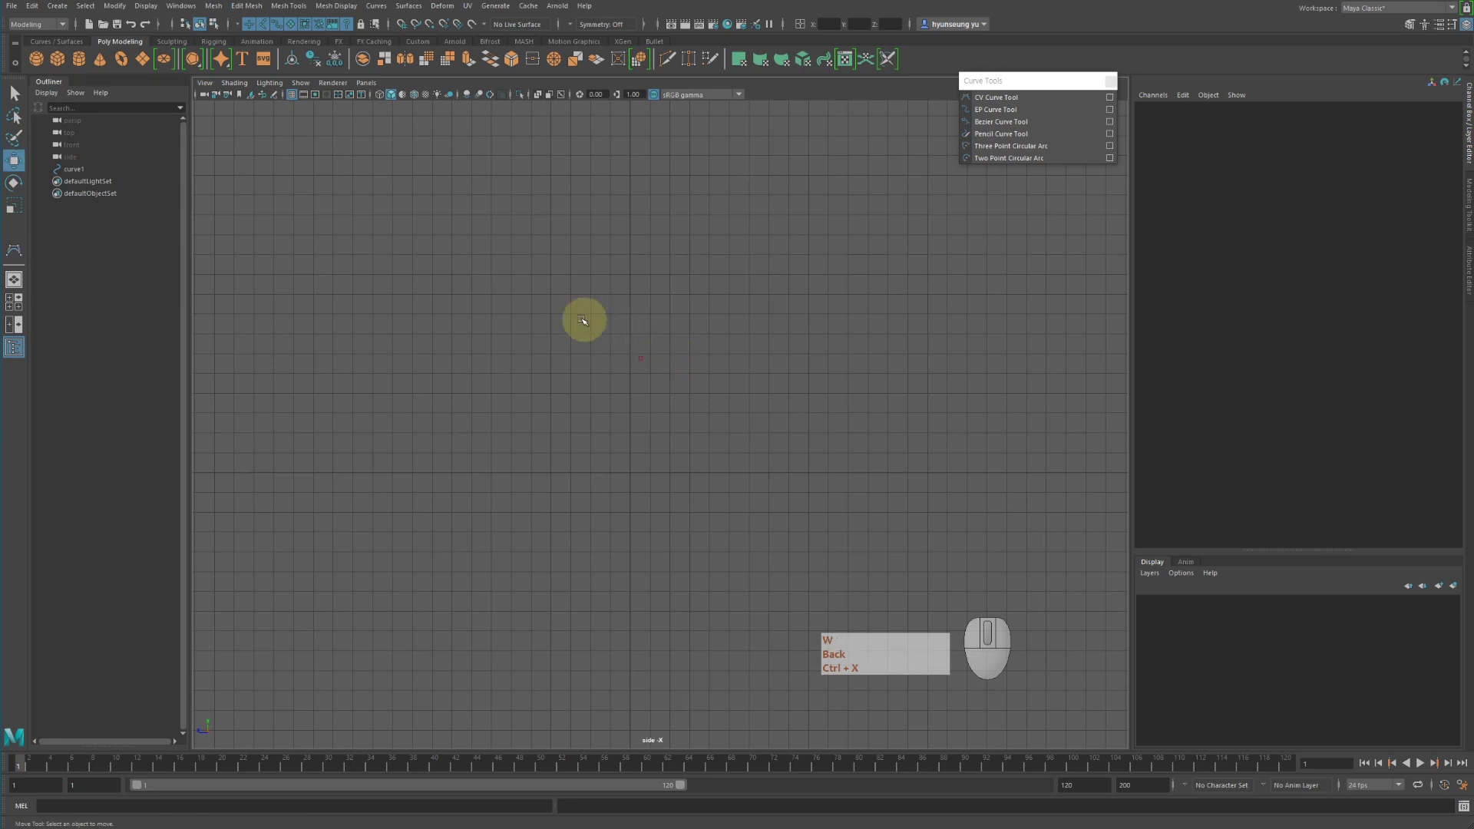
pyautogui.click(833, 513)
pyautogui.press('Delete')
pyautogui.press('Insert')
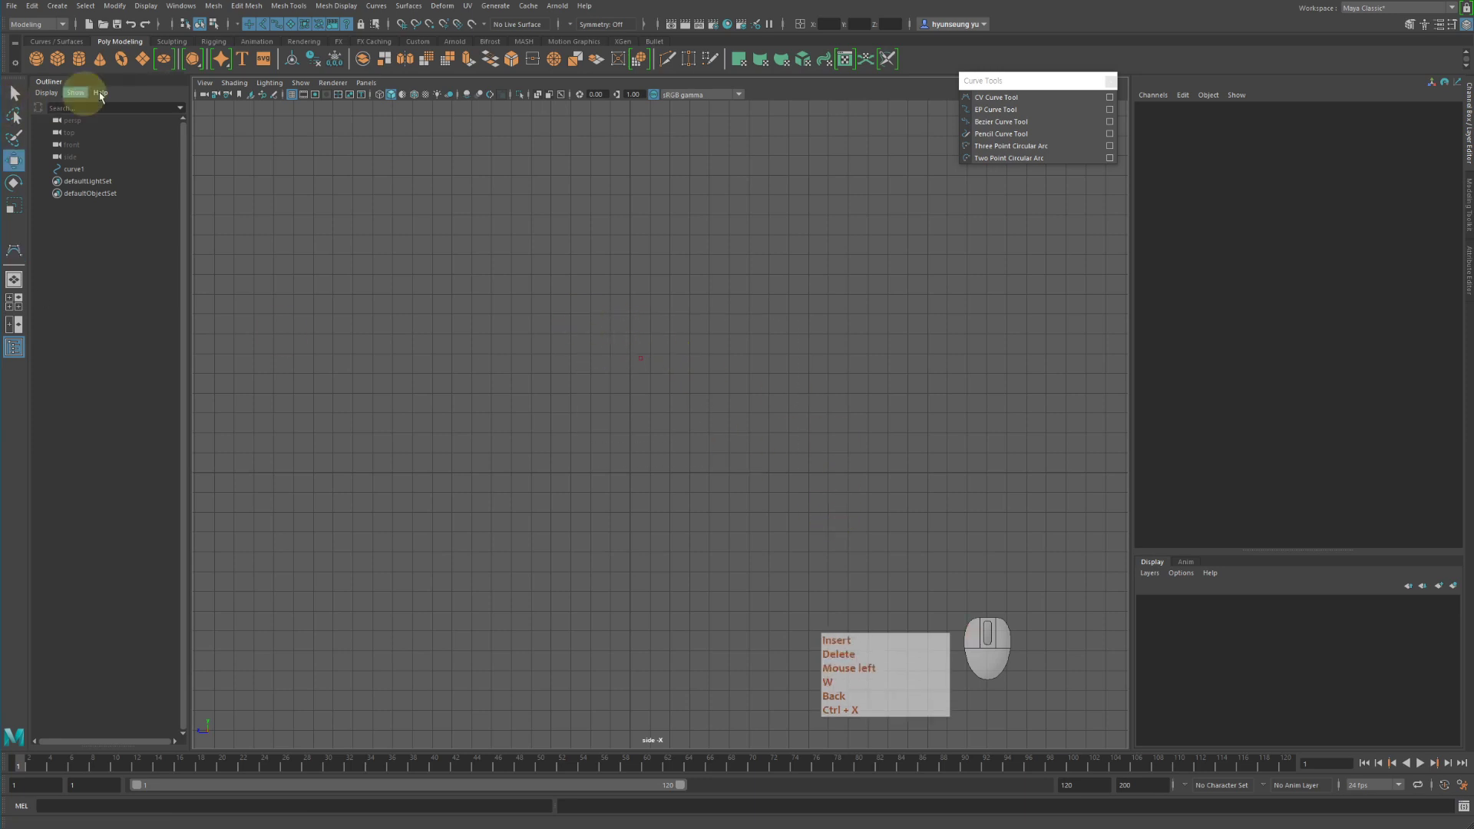
pyautogui.click(91, 169)
pyautogui.press('Delete')
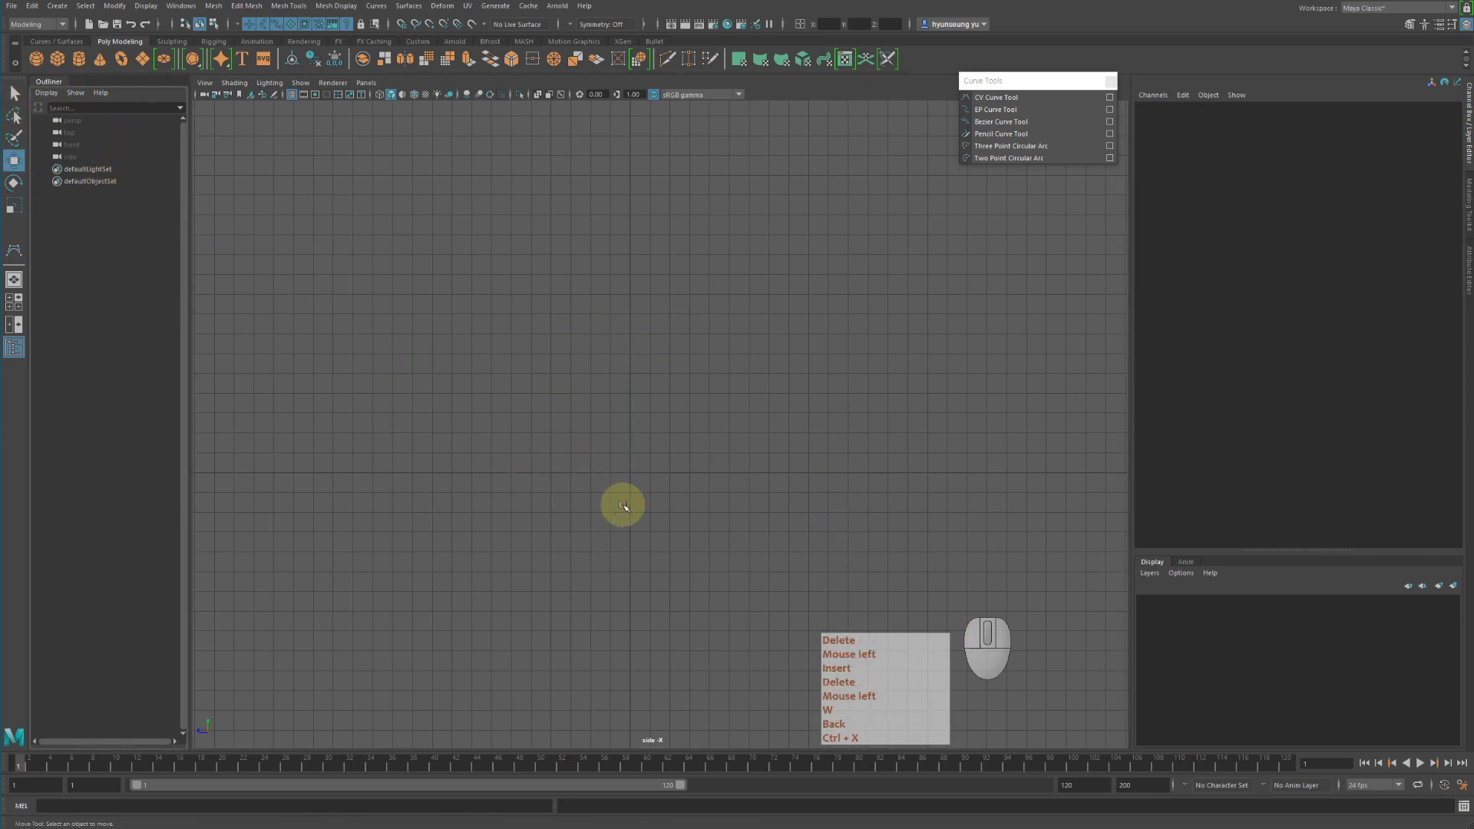
pyautogui.moveTo(641, 490)
pyautogui.keyDown('alt'); pyautogui.mouseDown()
pyautogui.moveTo(675, 494)
pyautogui.moveTo(624, 476)
pyautogui.mouseUp(); pyautogui.keyUp('alt')
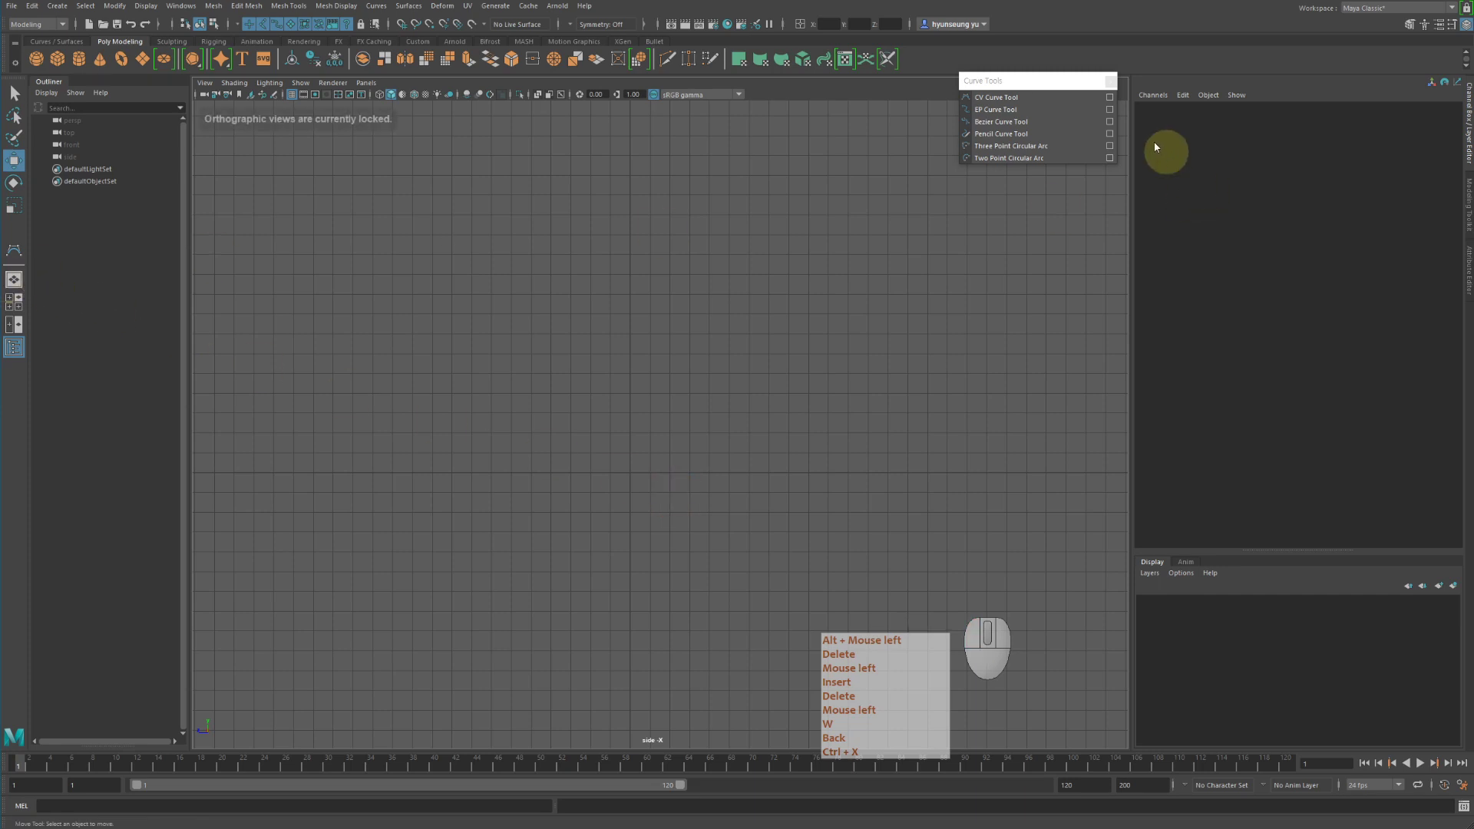
# Start a CV curve in the side view with its first point grid-snapped on the vertical axis, three units above the origin.
pyautogui.click(1015, 98)
pyautogui.press('x')
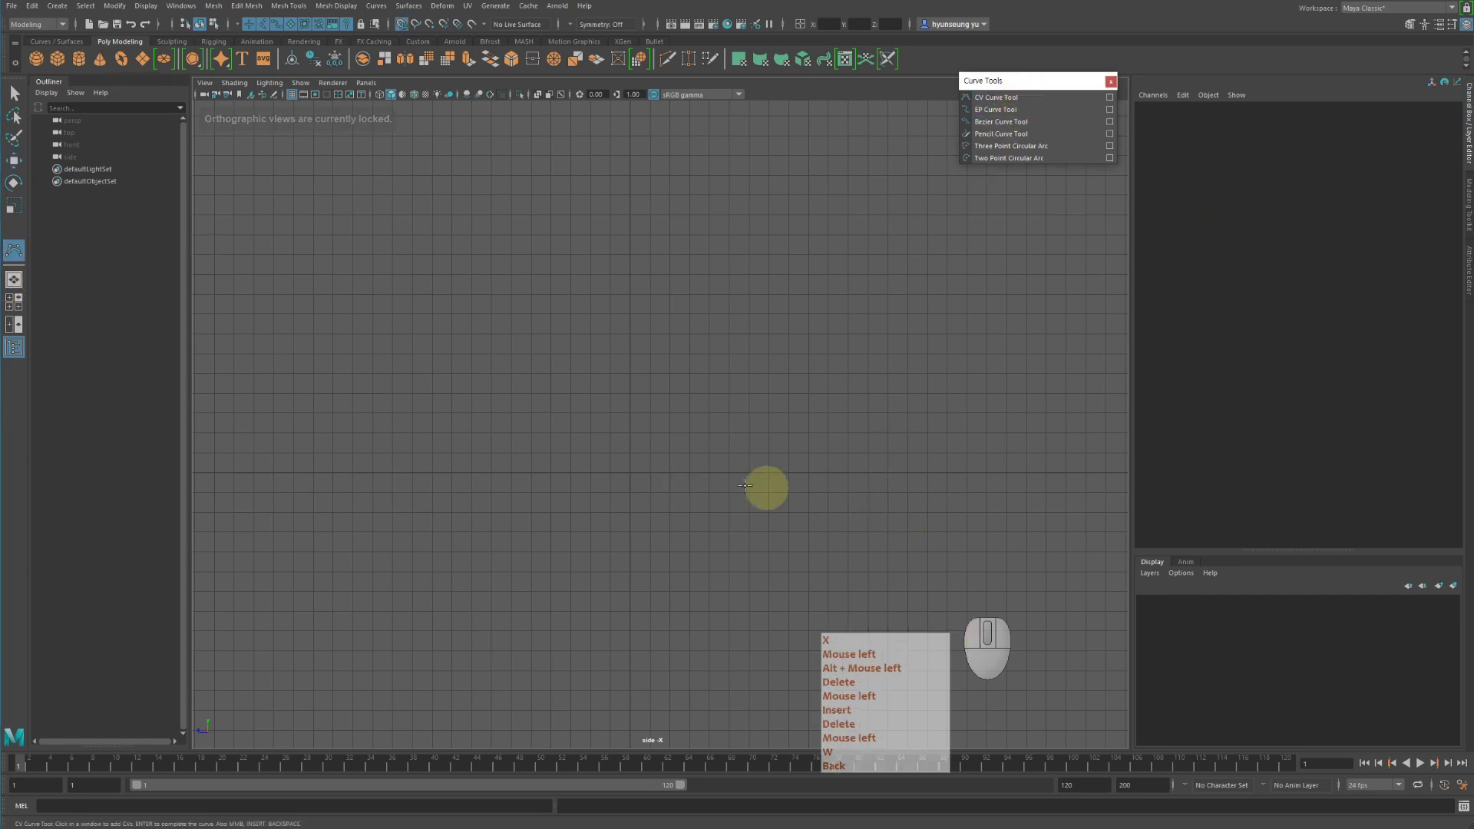
pyautogui.moveTo(711, 527); pyautogui.dragTo(631, 415)
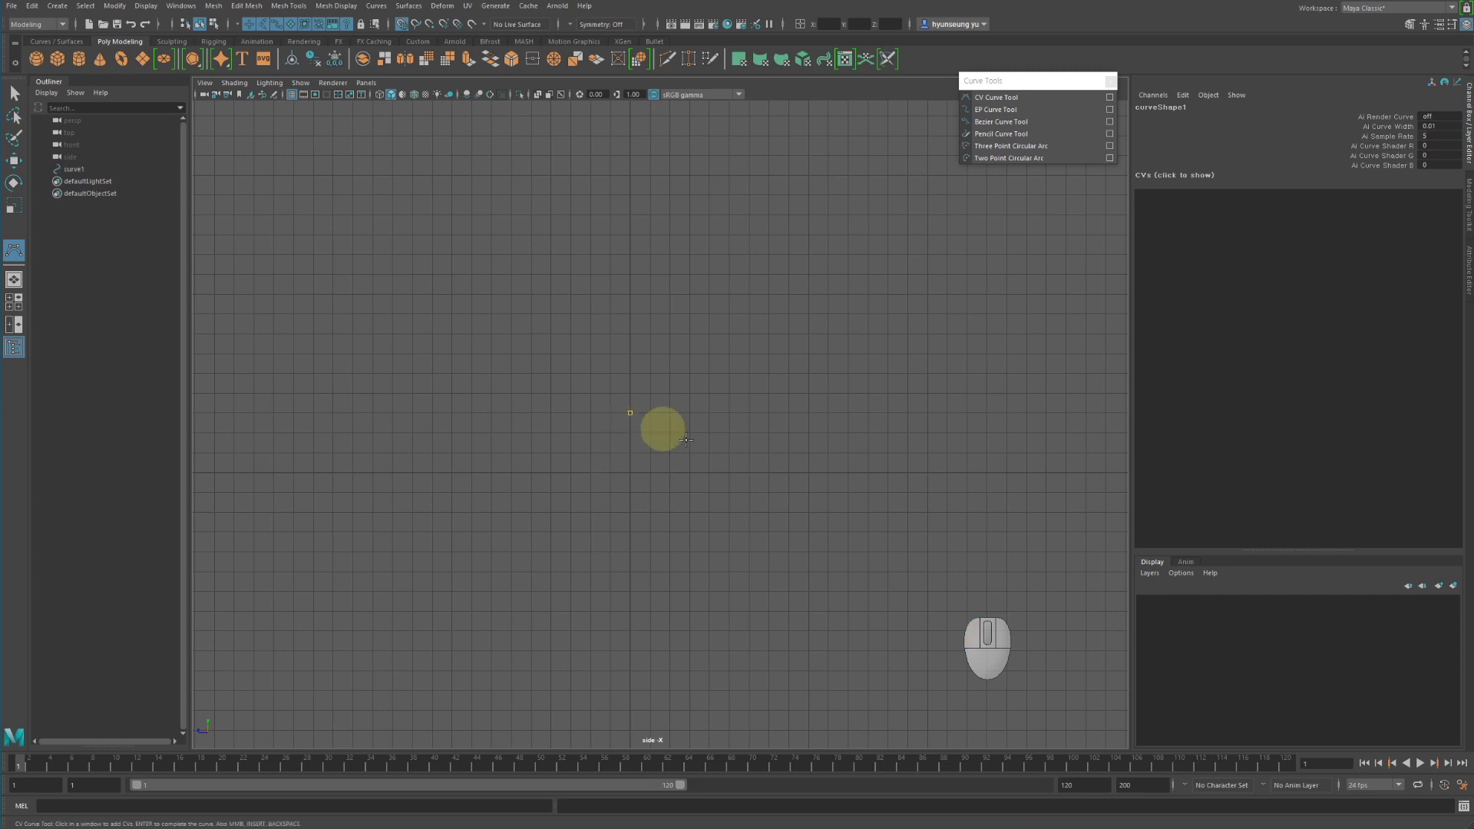
pyautogui.keyDown('alt'); pyautogui.moveTo(839, 495); pyautogui.dragTo(833, 507, button='middle'); pyautogui.keyUp('alt')
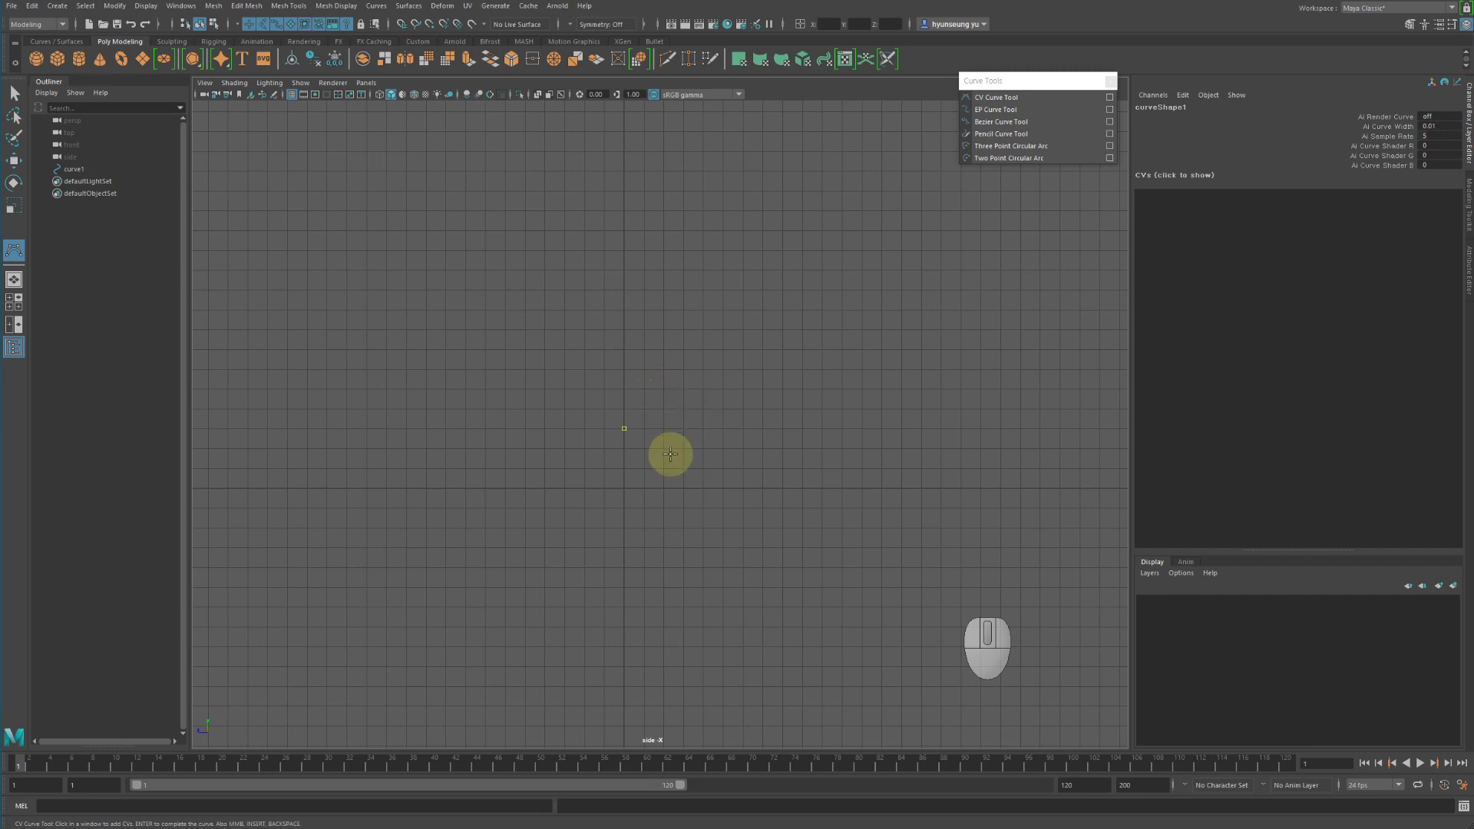
# Continue the CV curve as the vase's inner wall, from a rounded floor through a narrow neck to an outward-flared rim.
pyautogui.click(668, 427)
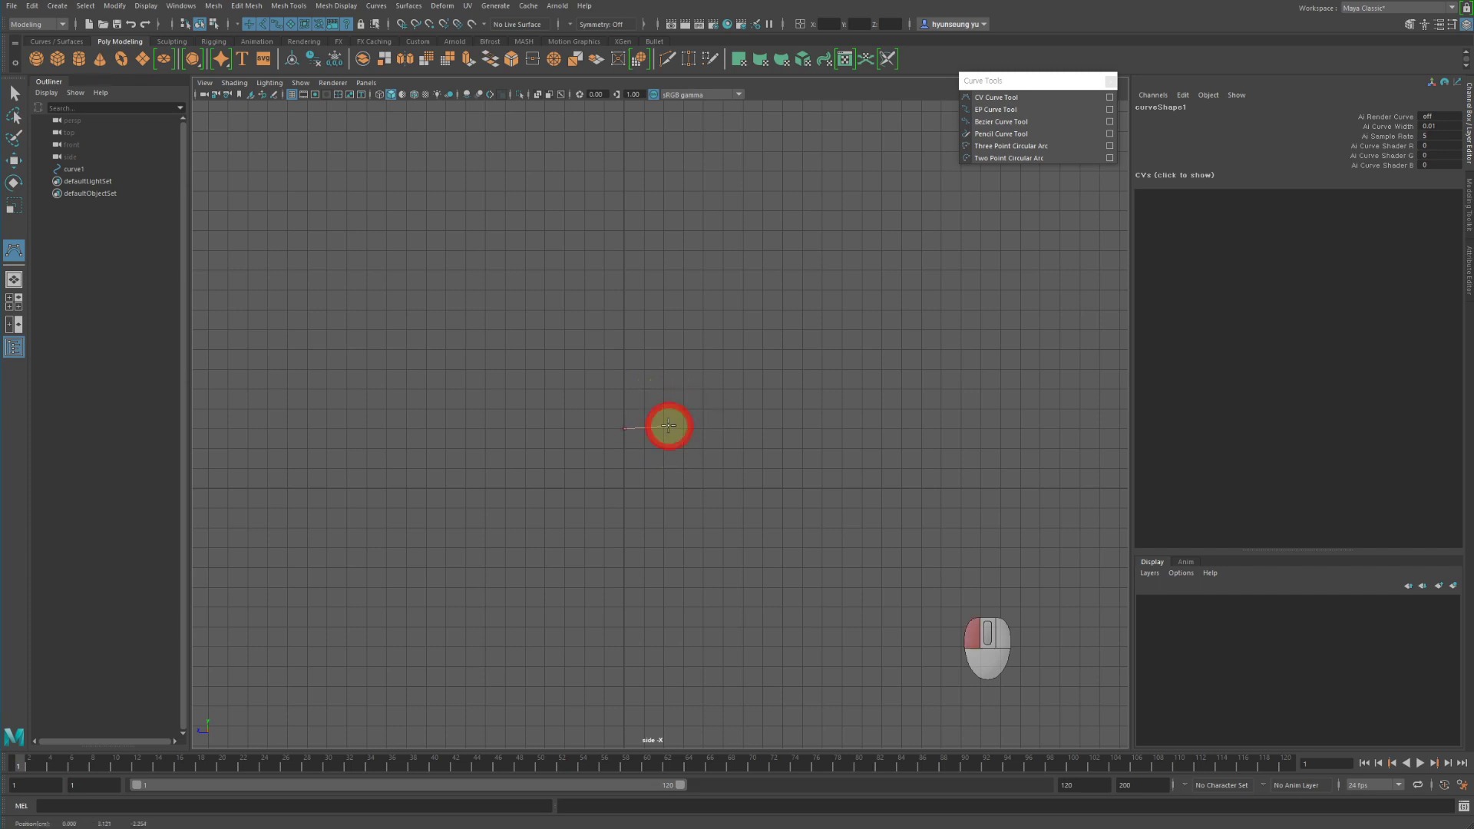
pyautogui.click(683, 372)
pyautogui.click(682, 338)
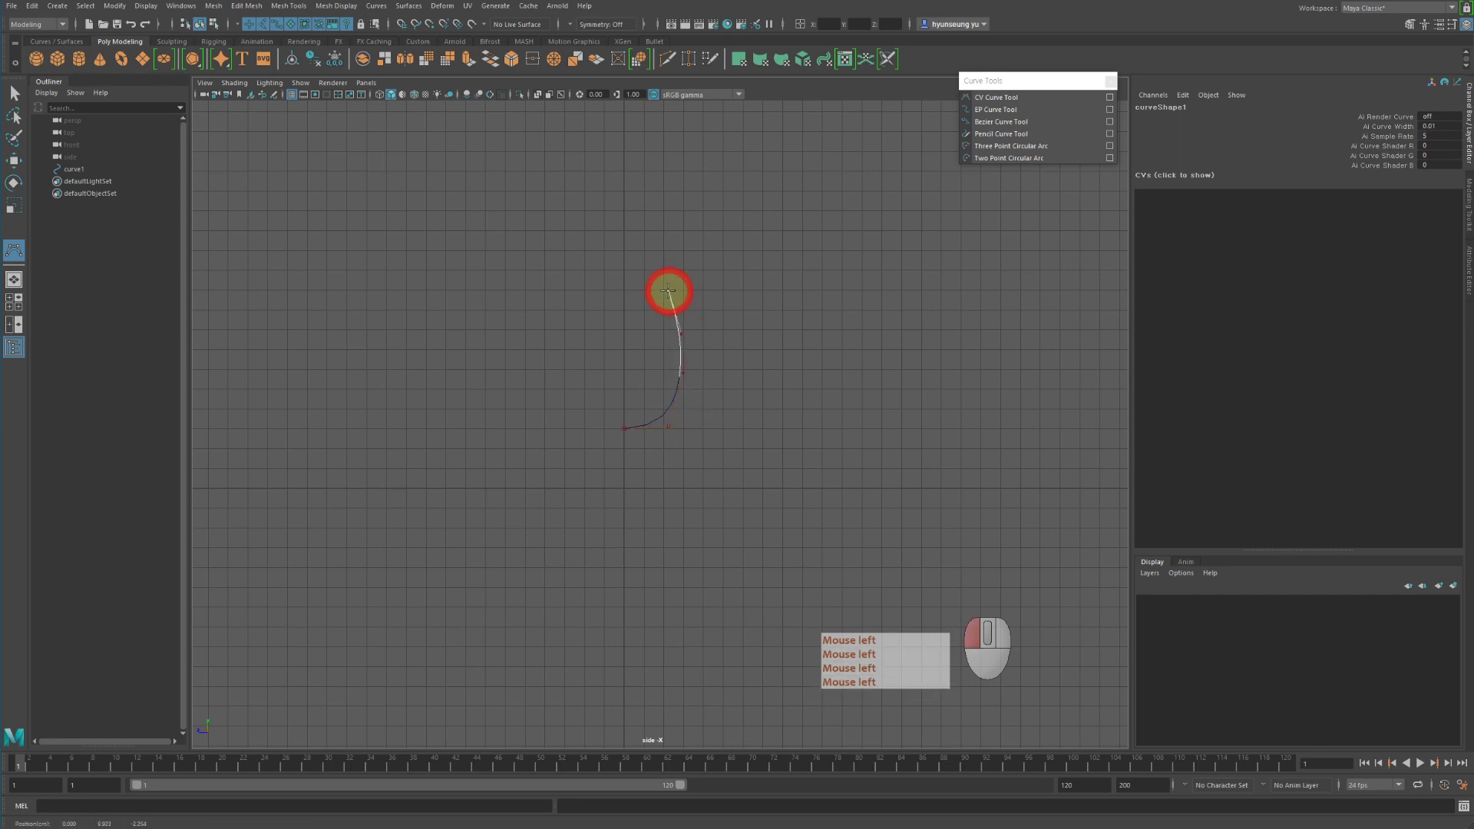
pyautogui.click(652, 256)
pyautogui.keyDown('alt'); pyautogui.moveTo(654, 256); pyautogui.dragTo(659, 296, button='middle'); pyautogui.keyUp('alt')
pyautogui.click(671, 254)
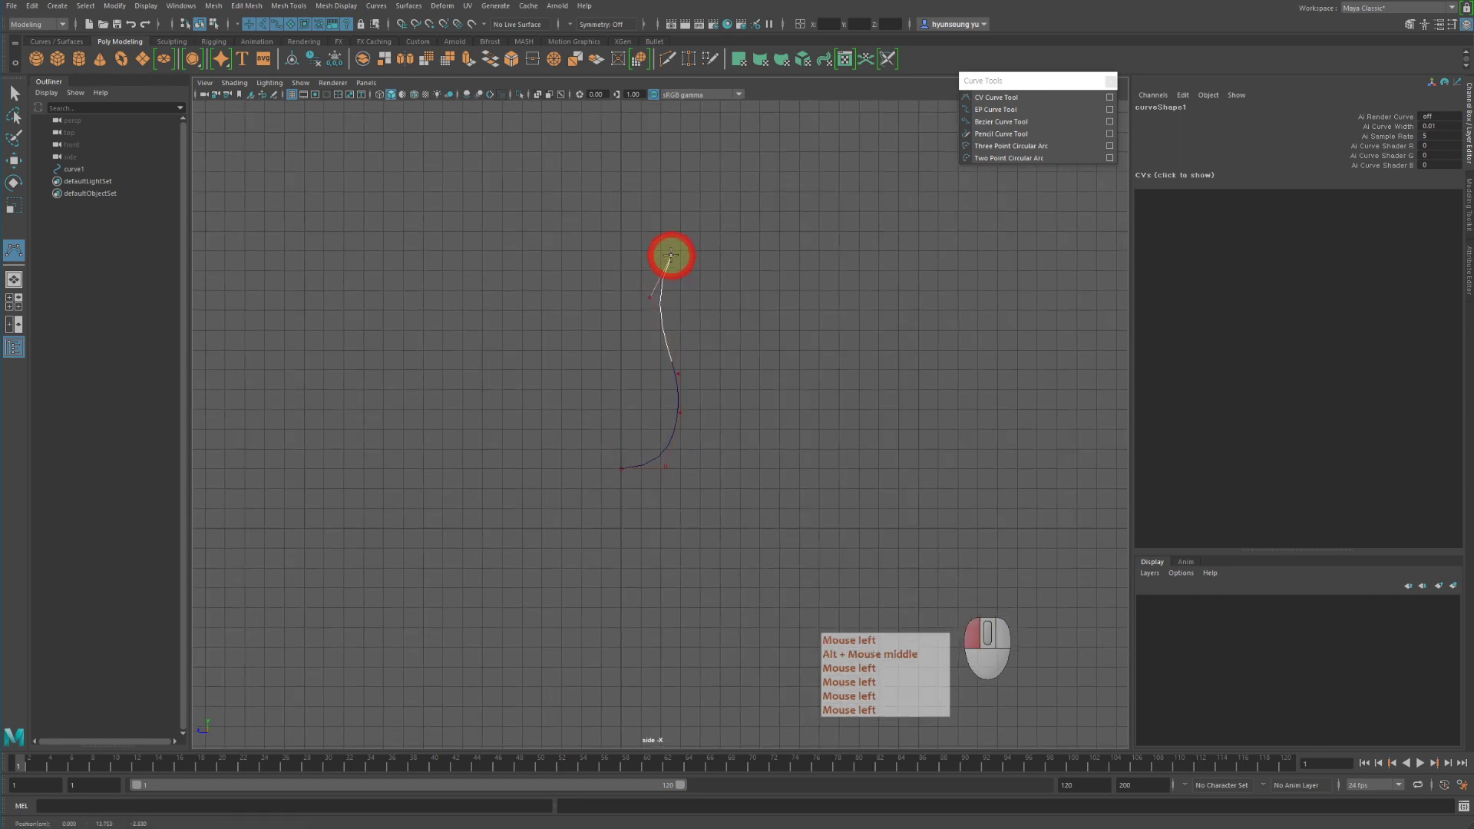
pyautogui.moveTo(692, 224); pyautogui.dragTo(705, 218)
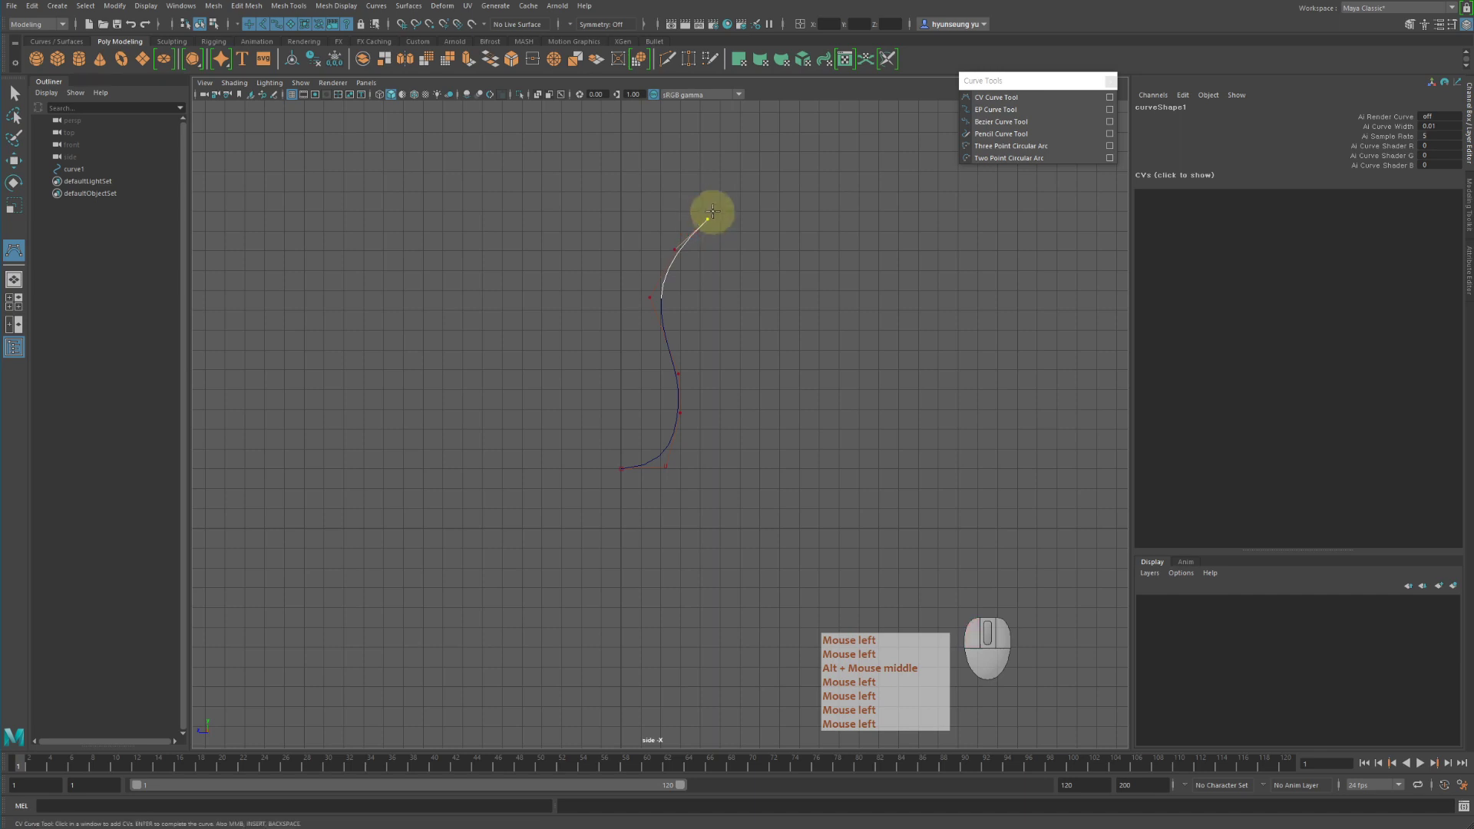
pyautogui.click(725, 208)
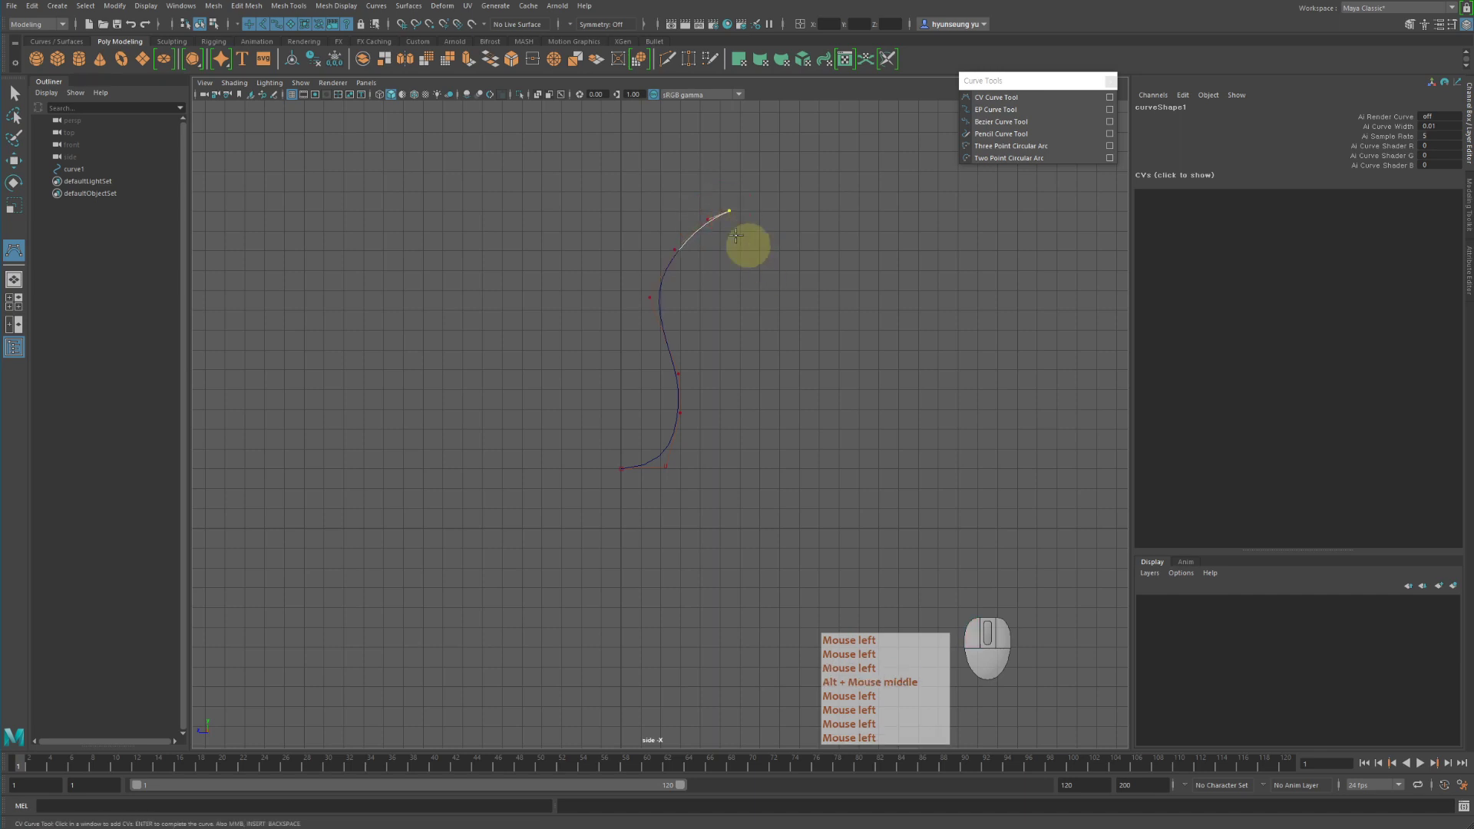
# Turn the CV curve around the rim tip and bring it back down beneath the flared lip.
pyautogui.click(737, 220)
pyautogui.click(718, 227)
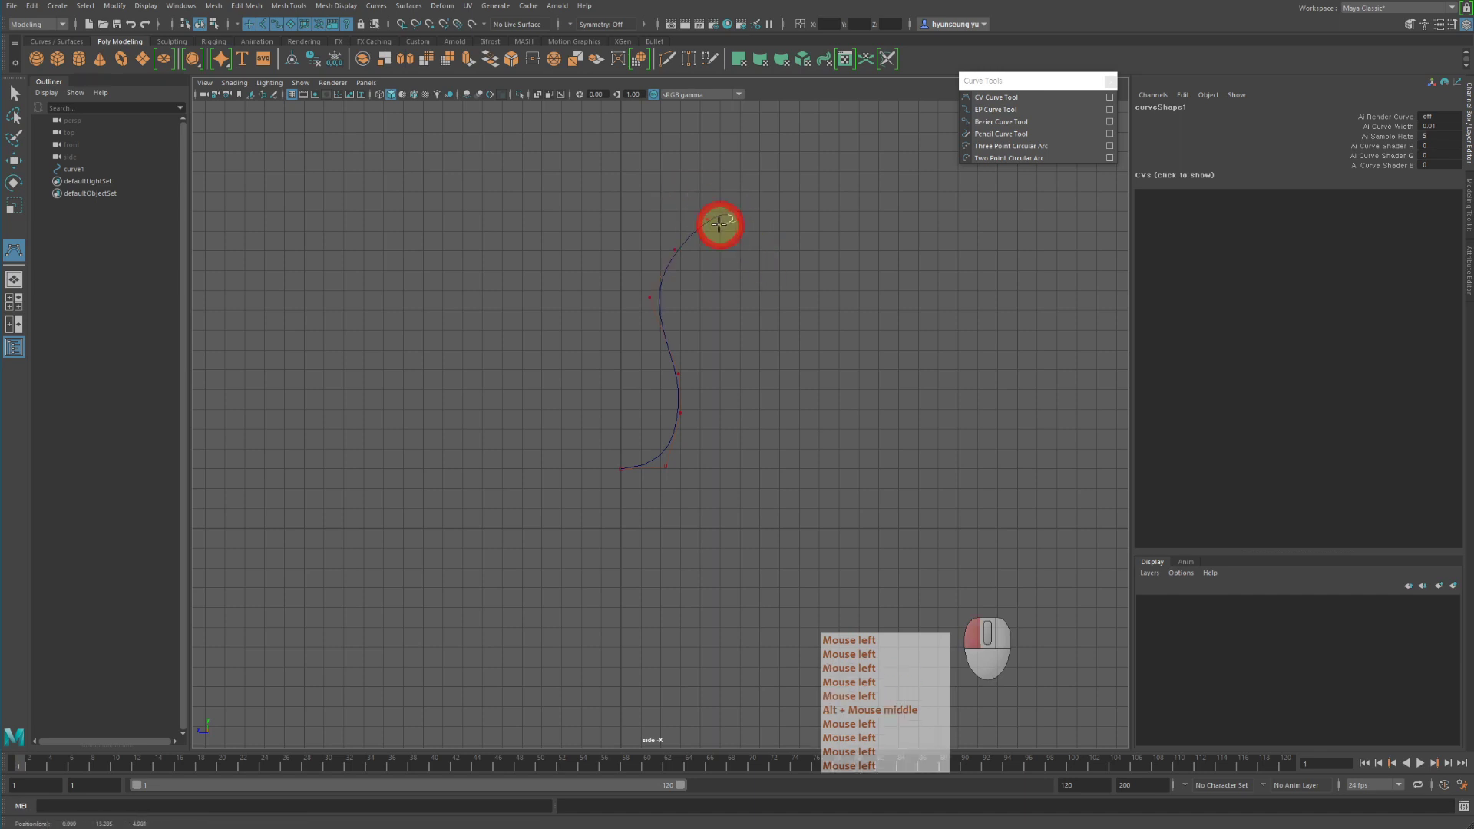
pyautogui.moveTo(705, 230); pyautogui.dragTo(692, 239)
pyautogui.click(679, 273)
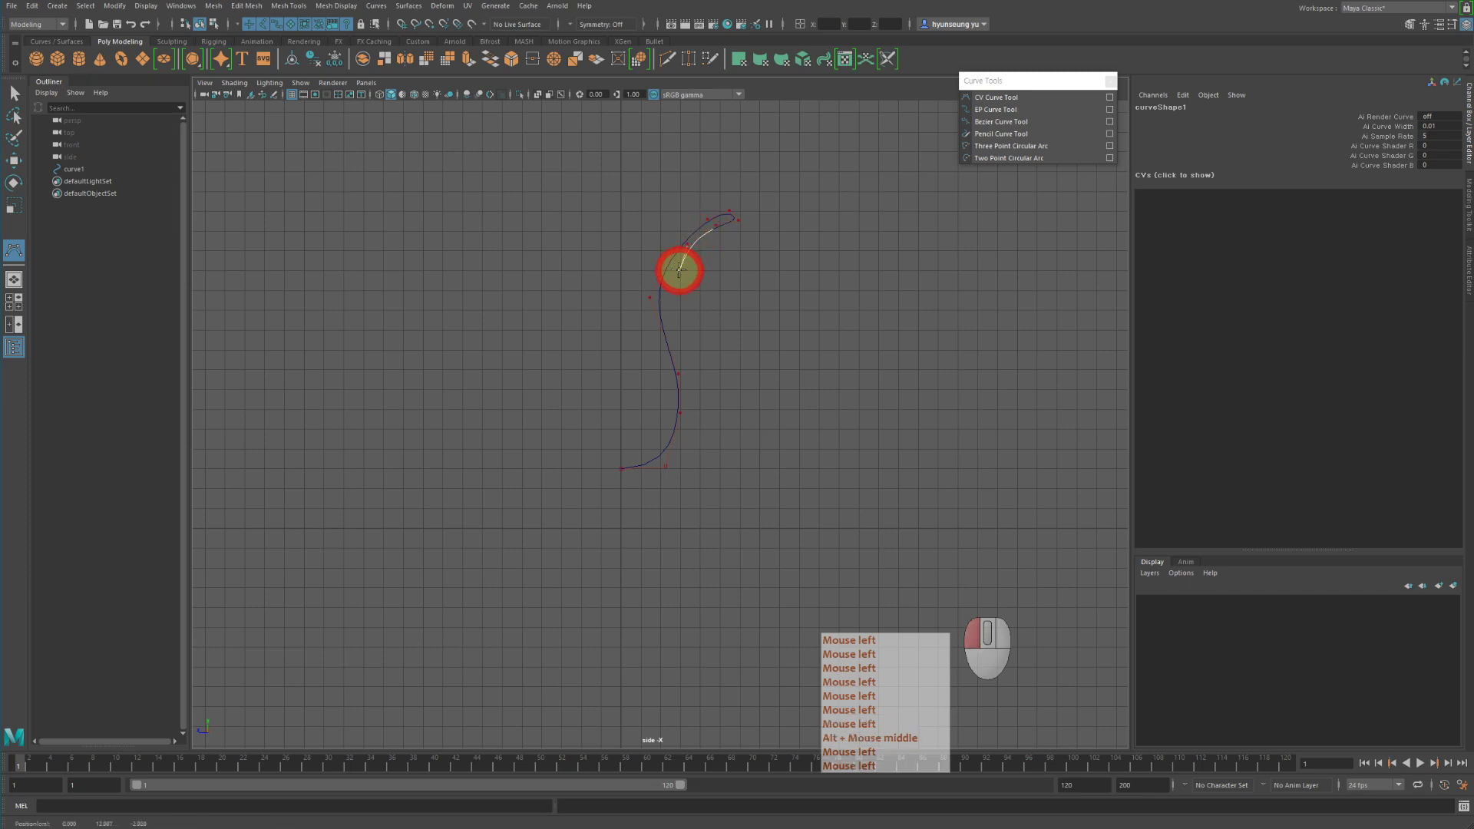
# Continue the CV curve down the outer wall, widening into the vase's belly and turning inward beneath it.
pyautogui.click(666, 311)
pyautogui.click(688, 338)
pyautogui.click(705, 400)
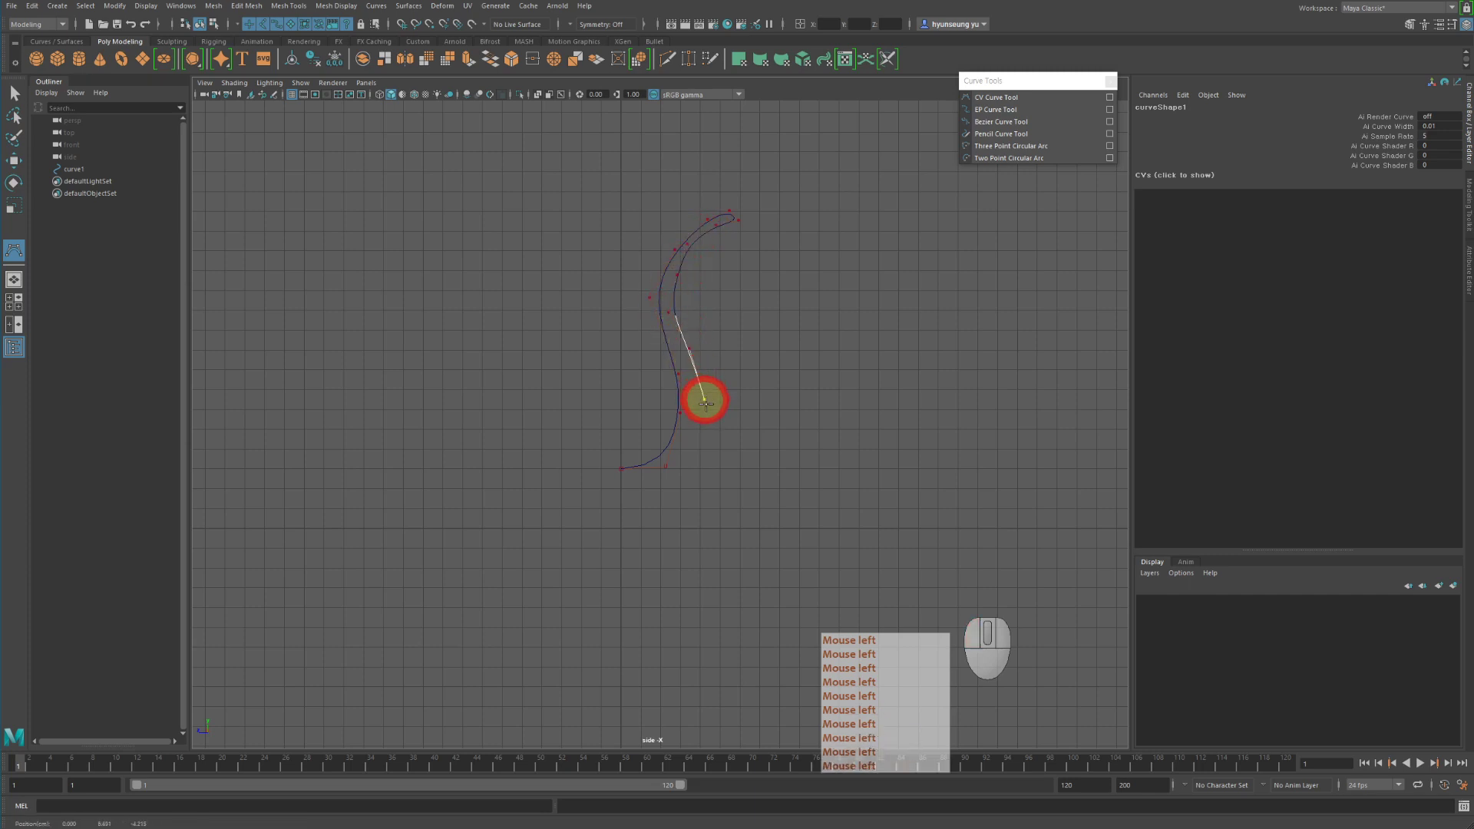
pyautogui.click(722, 452)
pyautogui.click(730, 485)
pyautogui.click(693, 499)
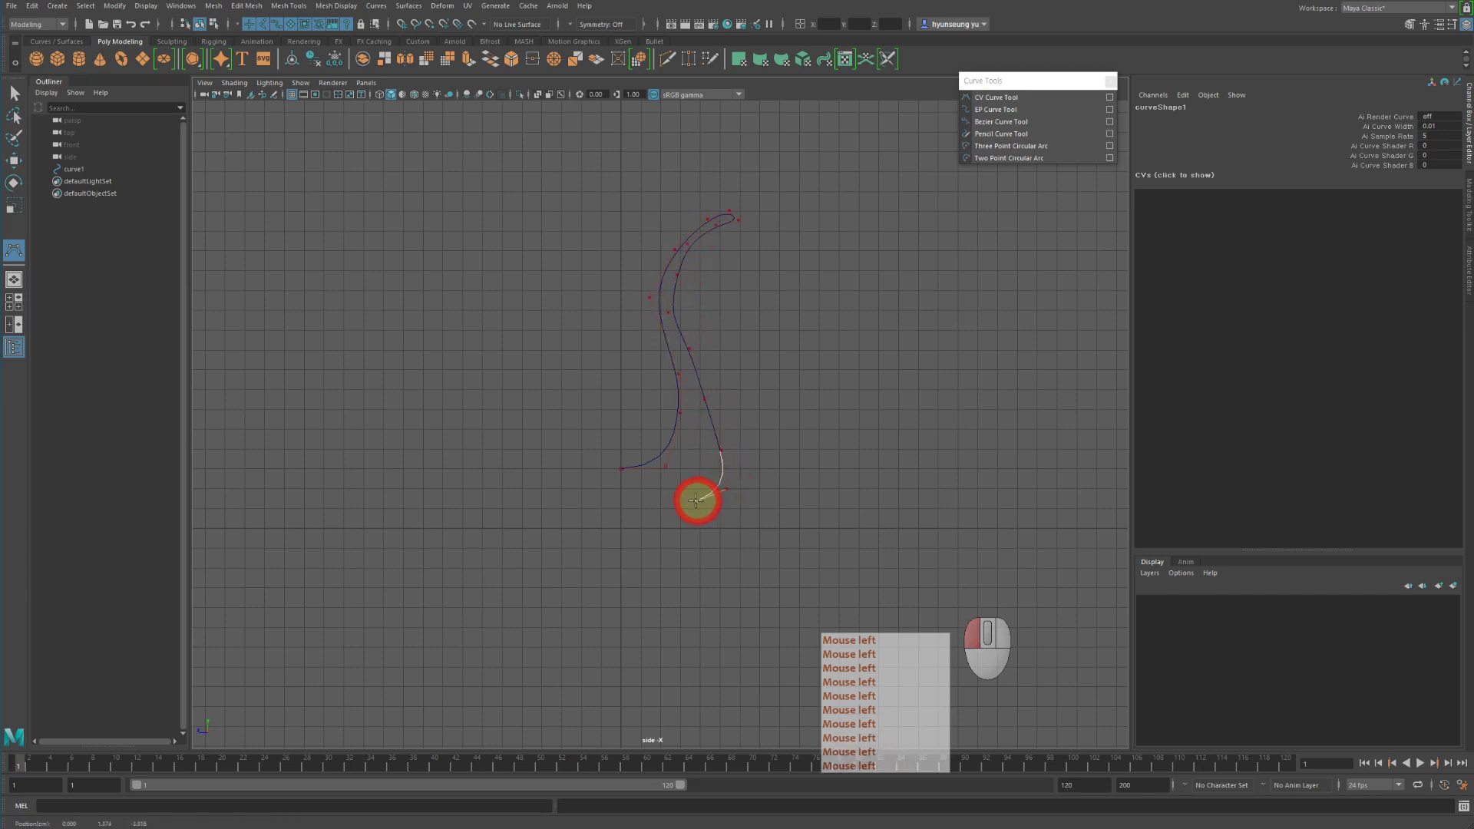
# Extend the CV curve into a small protruding foot, then inward along the underside toward the vertical axis.
pyautogui.click(668, 501)
pyautogui.click(675, 517)
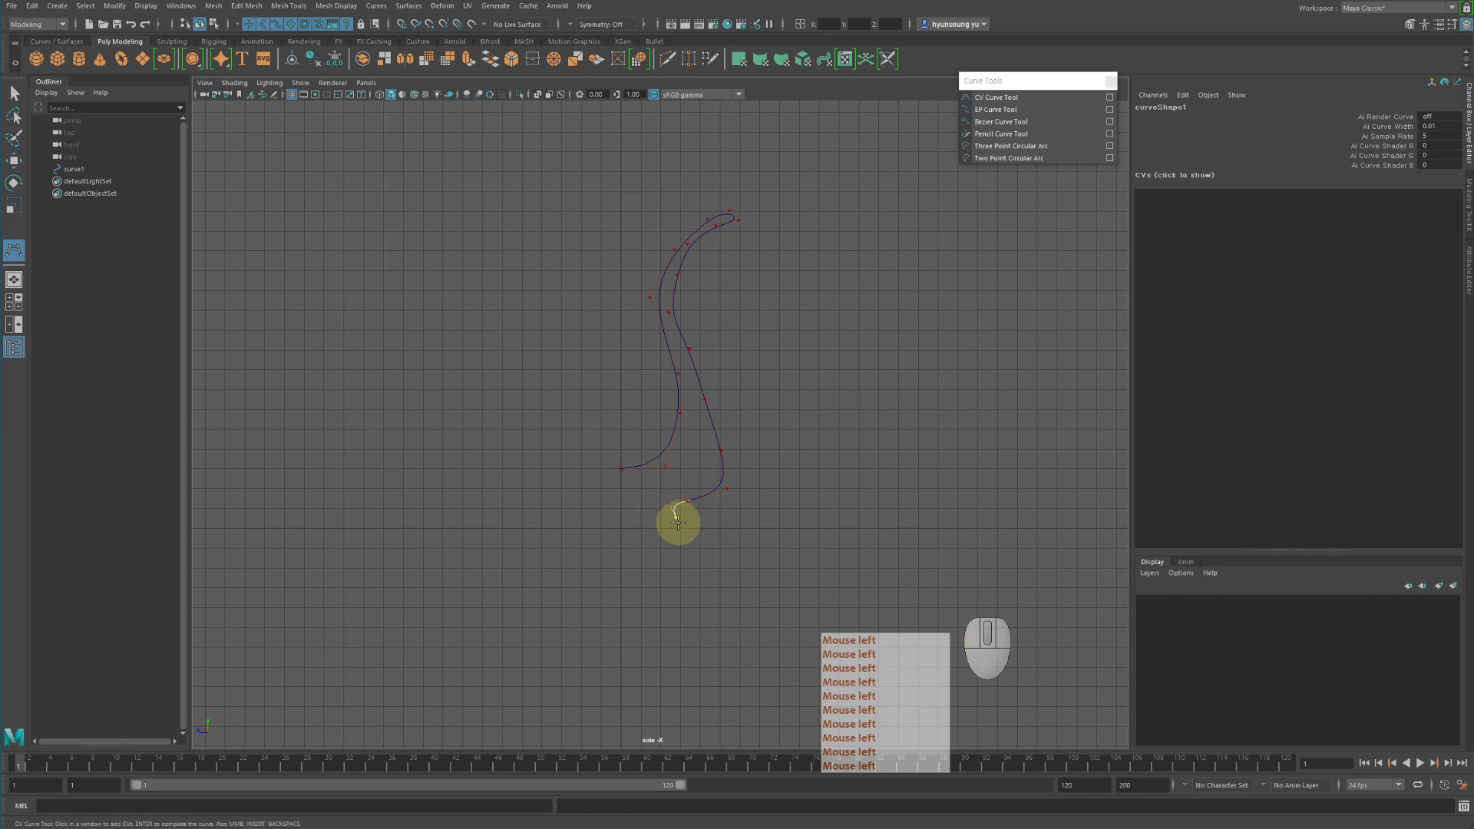
pyautogui.click(659, 525)
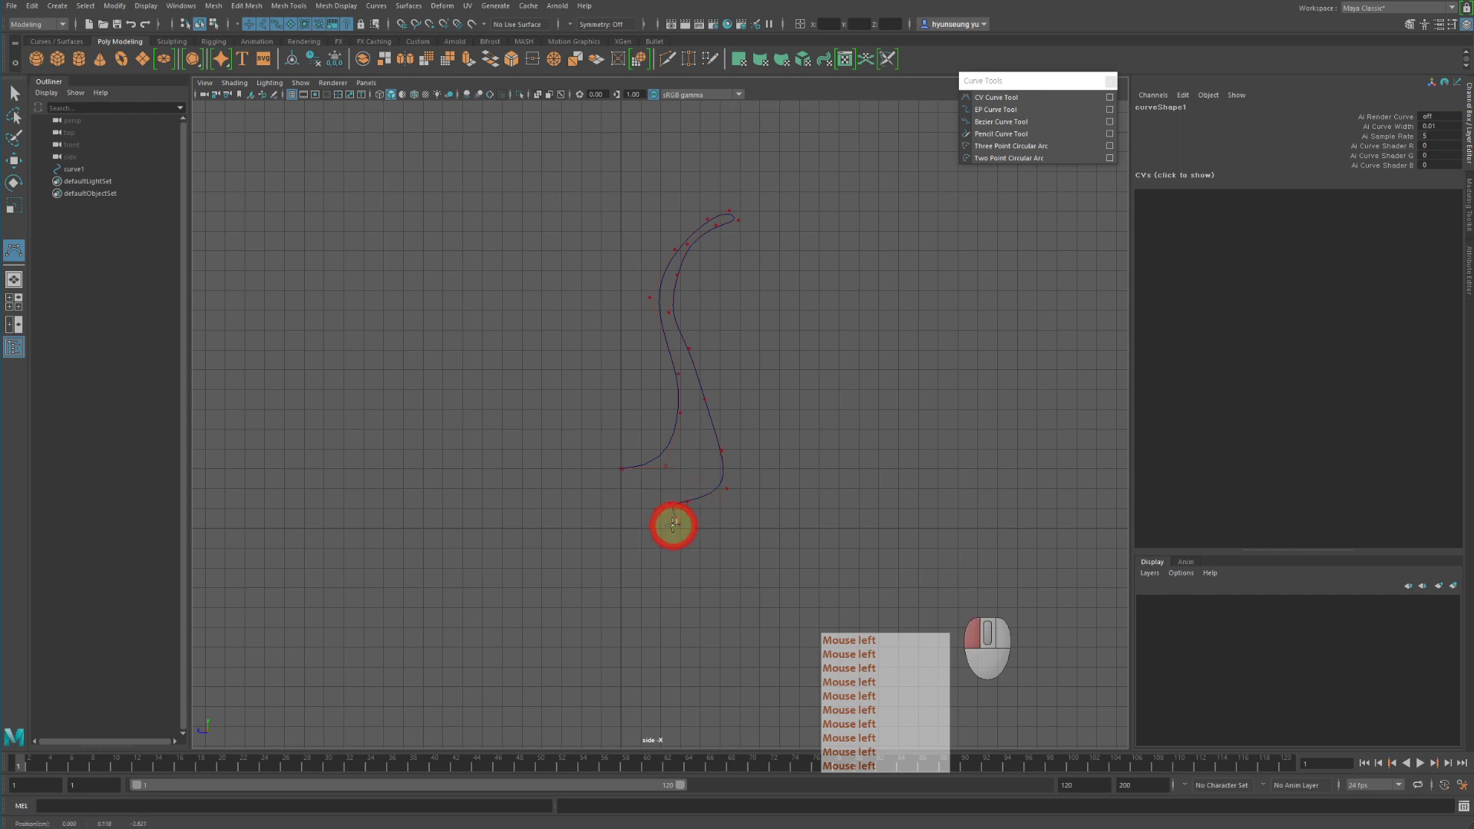
pyautogui.click(656, 526)
pyautogui.click(642, 503)
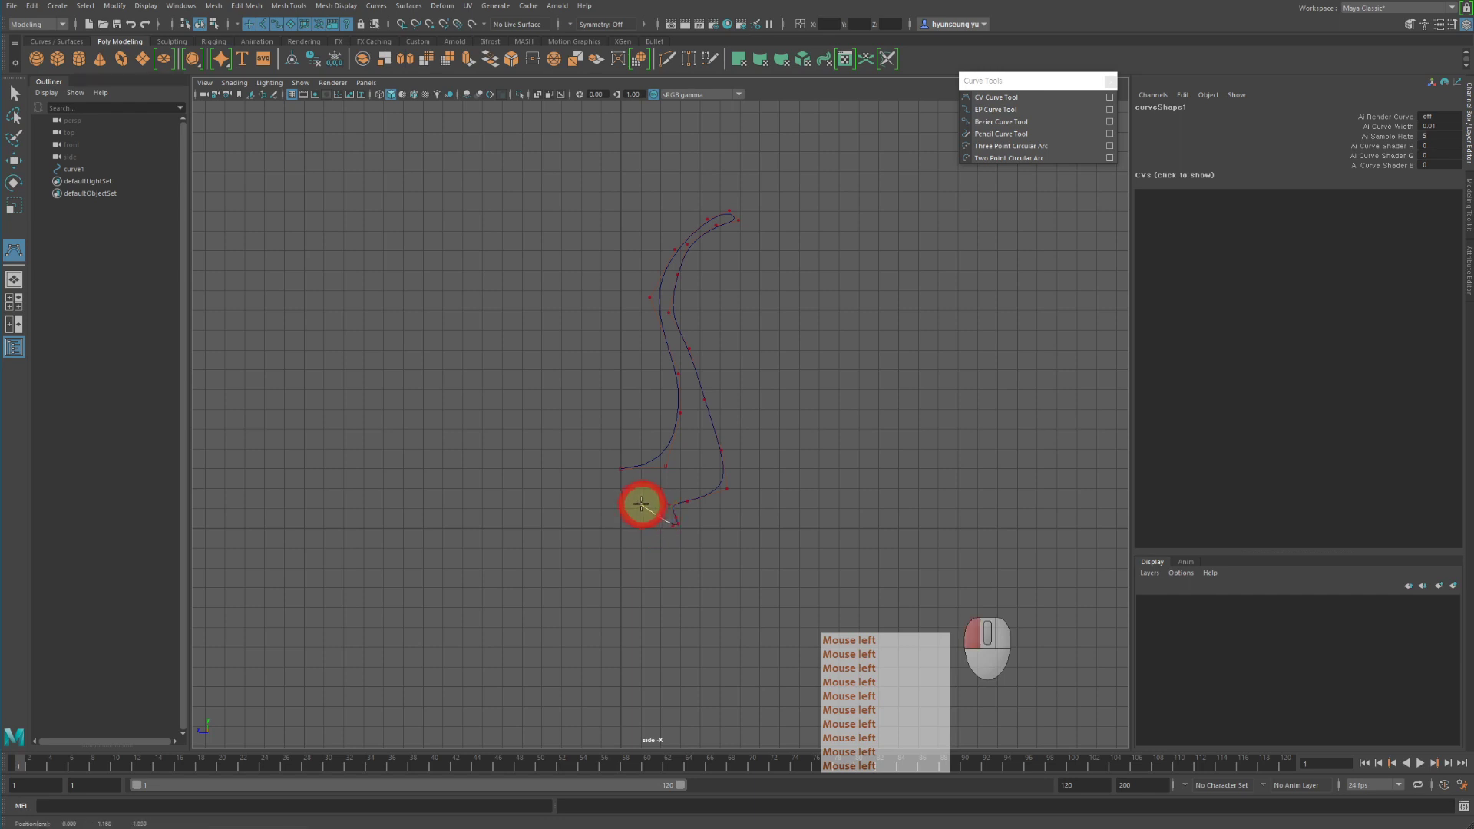
pyautogui.moveTo(630, 503); pyautogui.dragTo(632, 504)
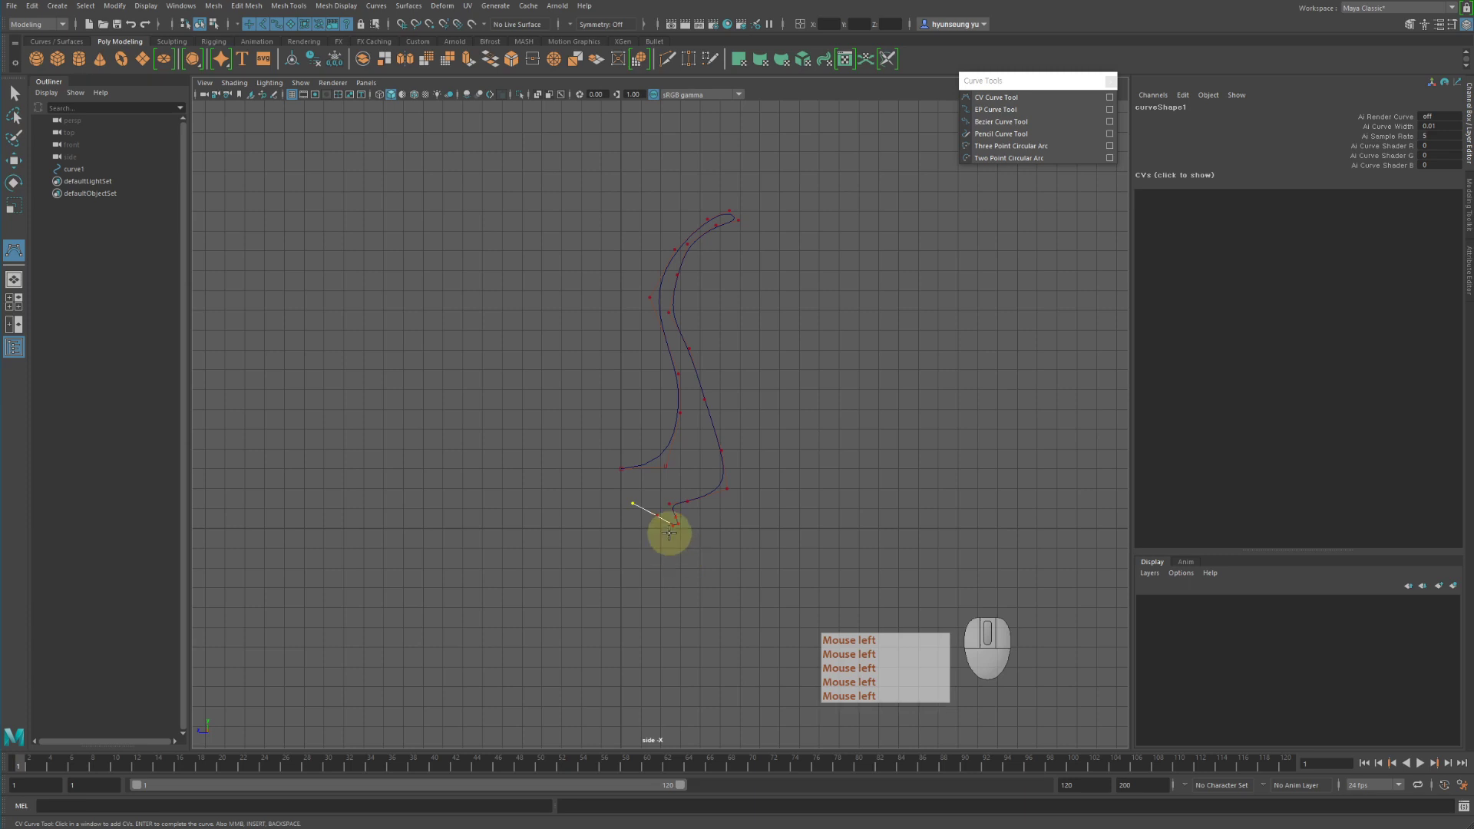
# Grid-snap the last point onto the vertical axis, one unit above the origin, and complete the curve.
pyautogui.press('x')
pyautogui.moveTo(632, 517)
pyautogui.mouseDown()
pyautogui.moveTo(612, 596)
pyautogui.moveTo(624, 477)
pyautogui.moveTo(868, 284)
pyautogui.moveTo(597, 474)
pyautogui.moveTo(970, 533)
pyautogui.moveTo(612, 464)
pyautogui.moveTo(622, 513)
pyautogui.mouseUp()
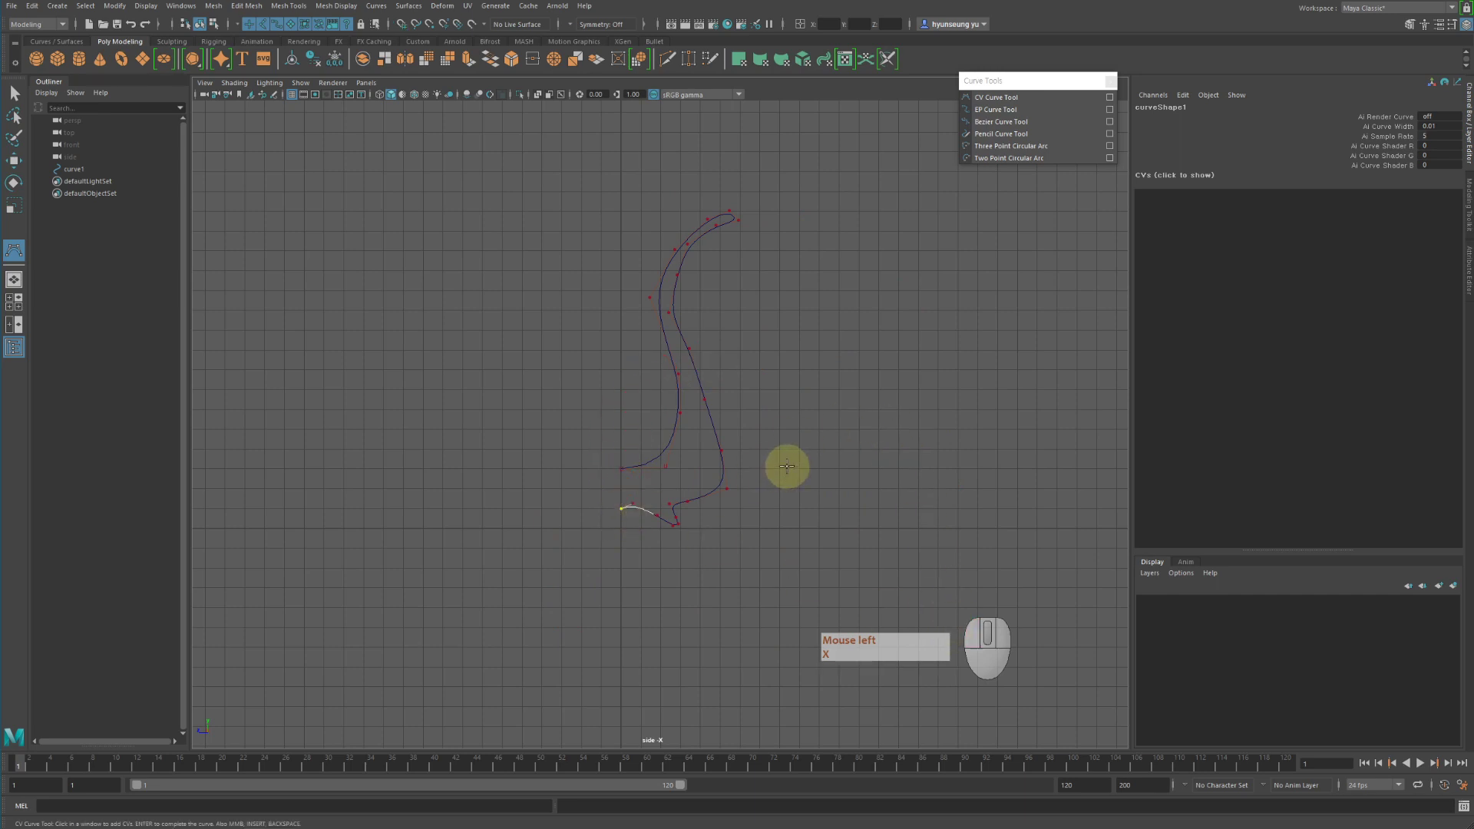
pyautogui.press('Return')
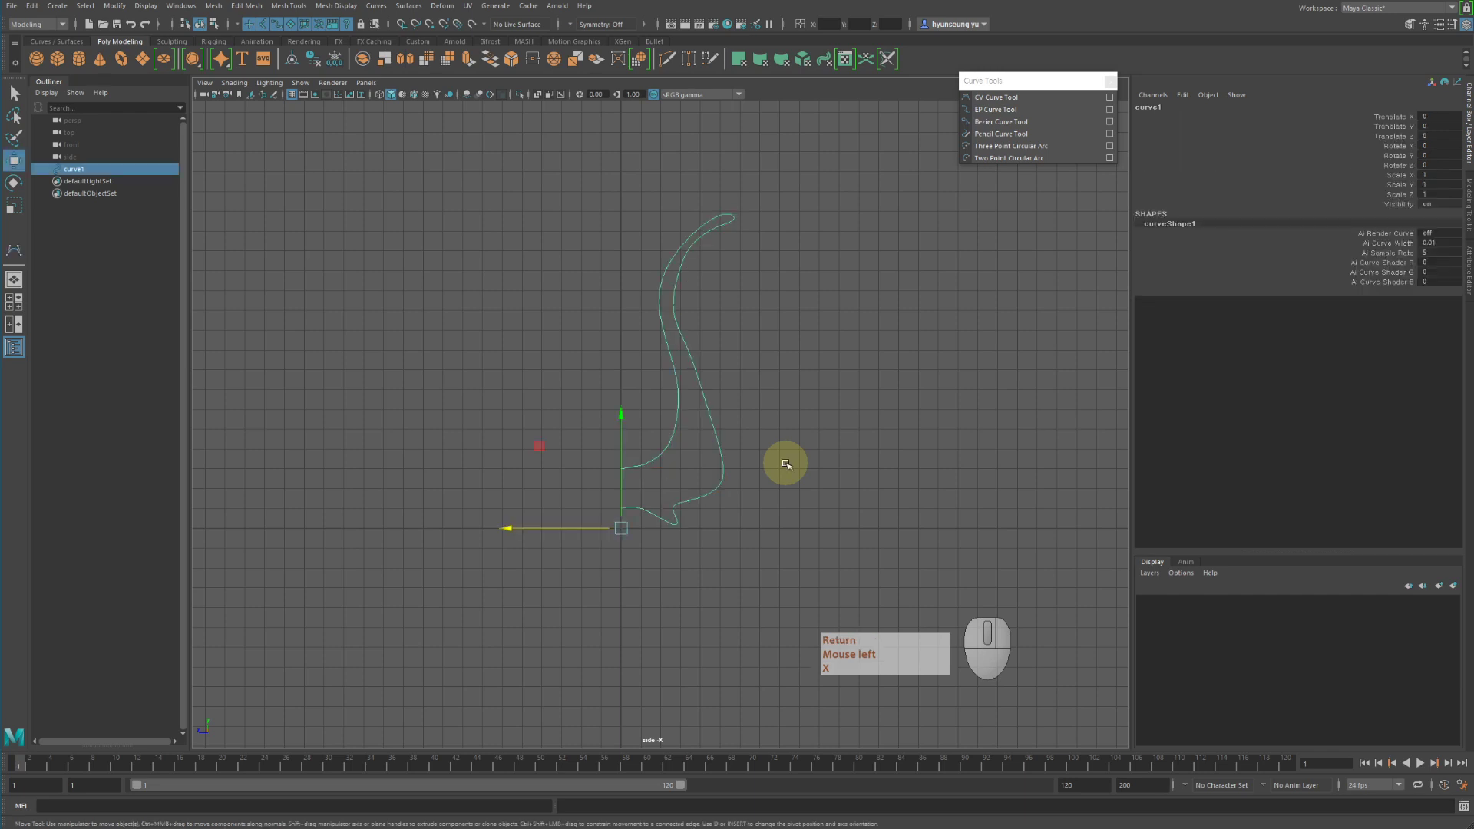
# Switch the curve to control vertex editing and move a CV of the flared section below the rim.
pyautogui.click(850, 458)
pyautogui.keyDown('alt'); pyautogui.moveTo(955, 490); pyautogui.dragTo(882, 462, button='middle'); pyautogui.keyUp('alt')
pyautogui.moveTo(583, 337); pyautogui.dragTo(917, 541)
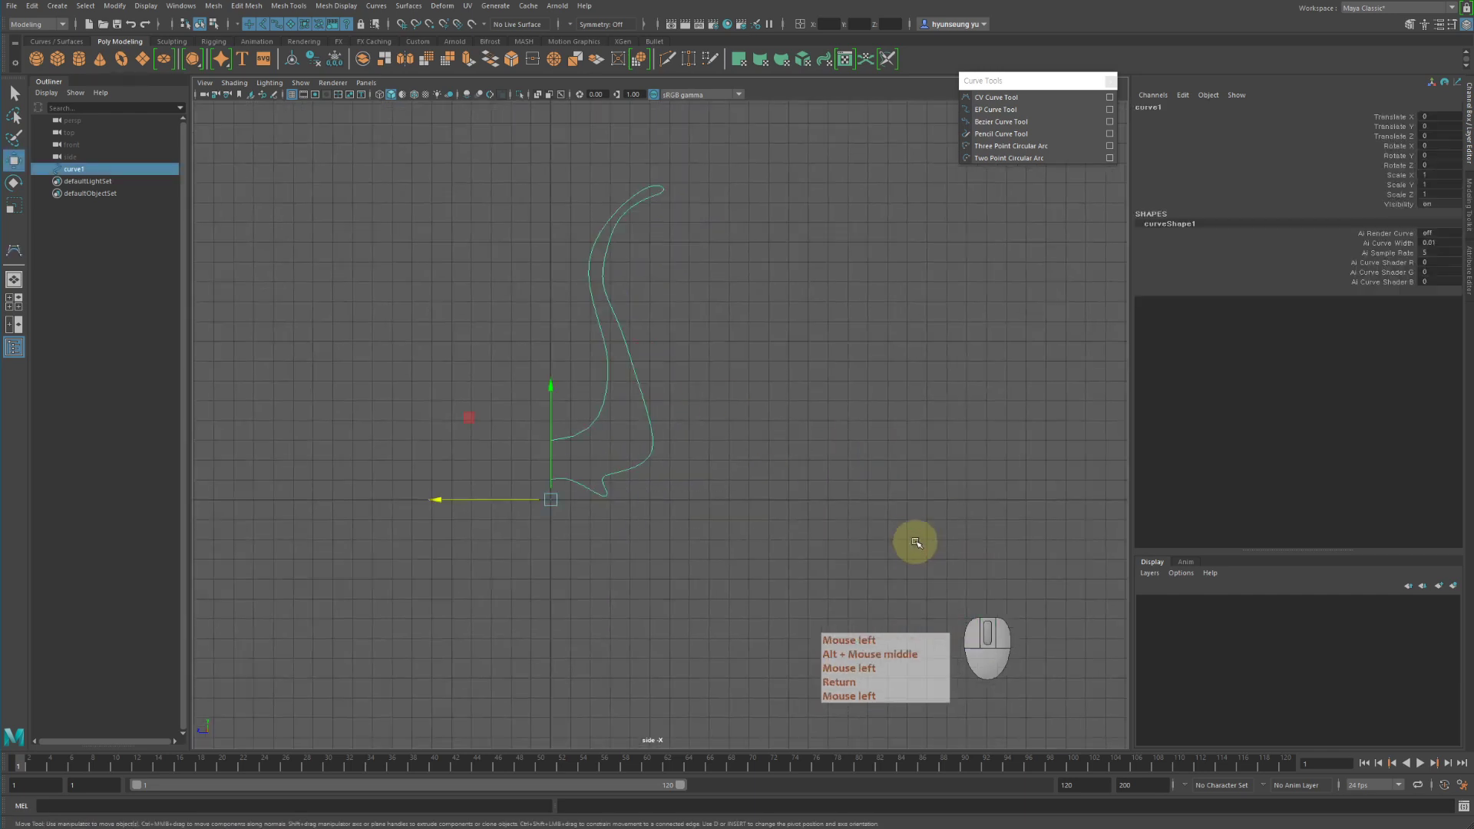
pyautogui.keyDown('alt'); pyautogui.moveTo(814, 465); pyautogui.dragTo(891, 488, button='middle'); pyautogui.keyUp('alt')
pyautogui.press('q')
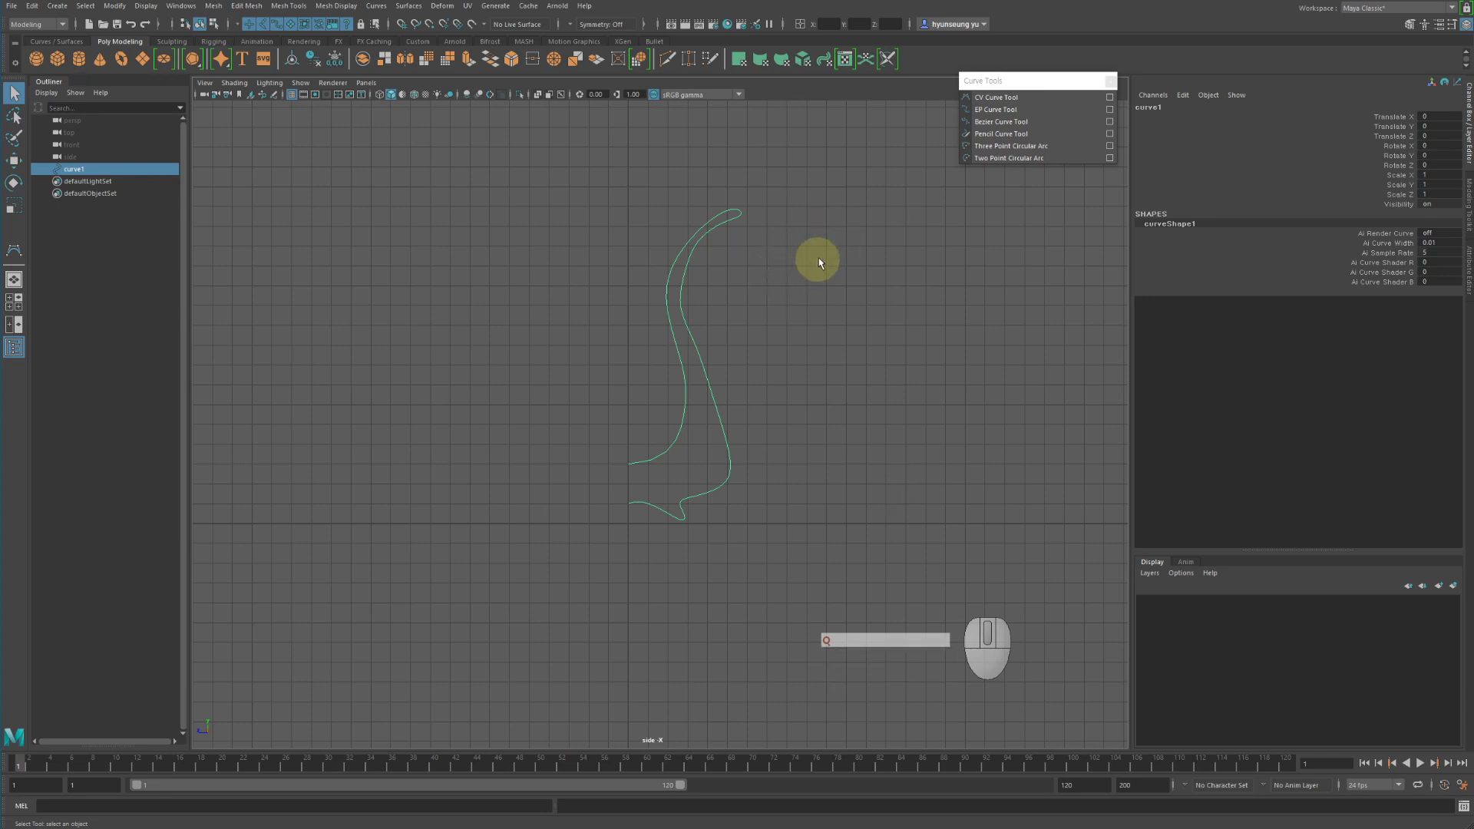
pyautogui.moveTo(826, 252); pyautogui.dragTo(783, 277, button='right')
pyautogui.click(699, 242)
pyautogui.press('w')
pyautogui.moveTo(790, 267); pyautogui.dragTo(799, 270, button='middle')
pyautogui.click(743, 251)
# Adjust the CVs around the rim so the lip flares higher and farther outward.
pyautogui.click(705, 223)
pyautogui.press('w')
pyautogui.moveTo(705, 222); pyautogui.dragTo(706, 226)
pyautogui.click(719, 225)
pyautogui.moveTo(732, 163); pyautogui.dragTo(741, 227)
pyautogui.click(748, 232)
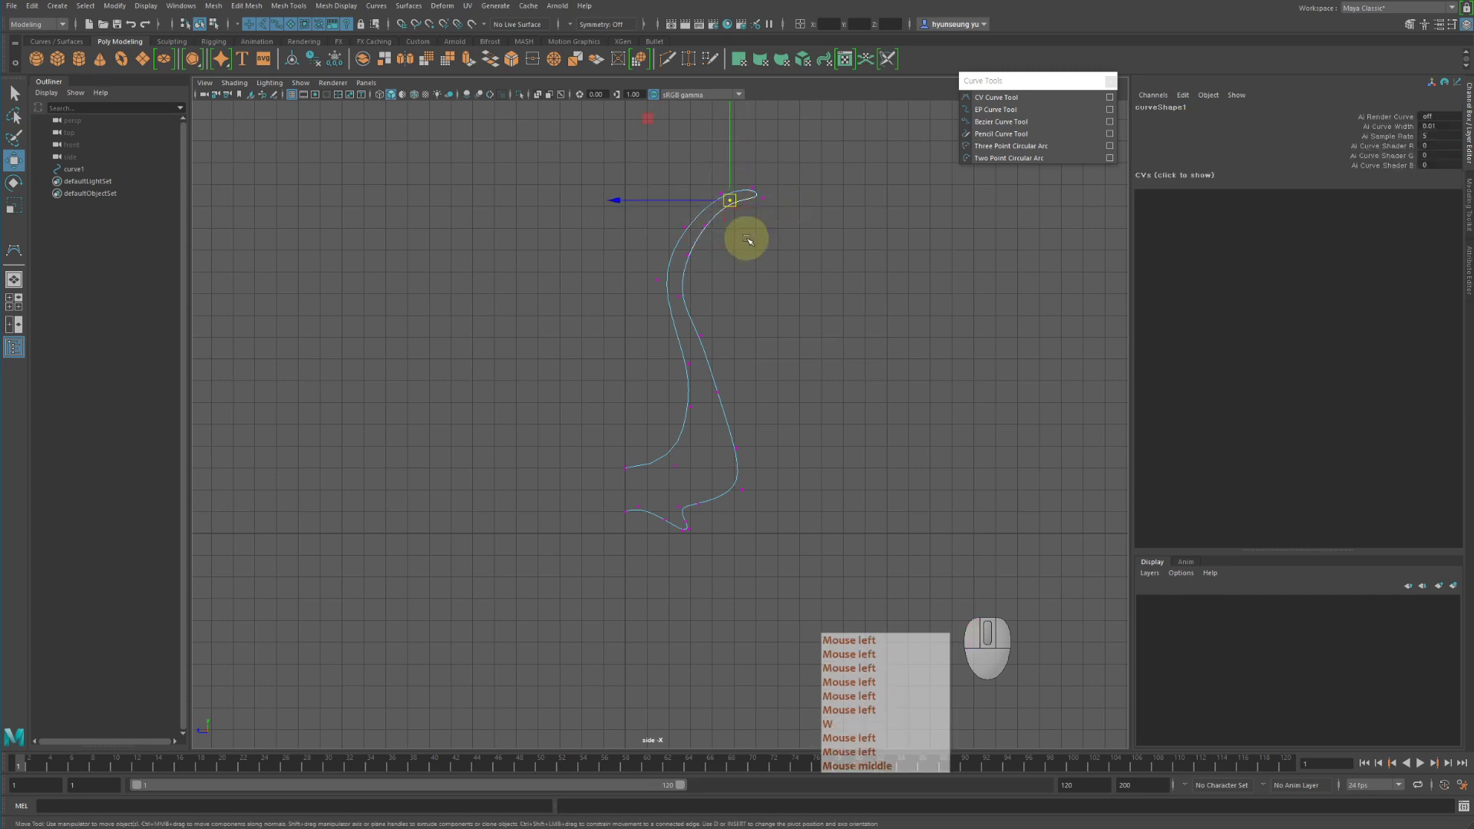
pyautogui.moveTo(747, 239); pyautogui.dragTo(740, 243, button='middle')
pyautogui.click(782, 266)
# Move the outer wall's CVs below the neck outward to give the vase a fuller, rounder belly.
pyautogui.click(728, 404)
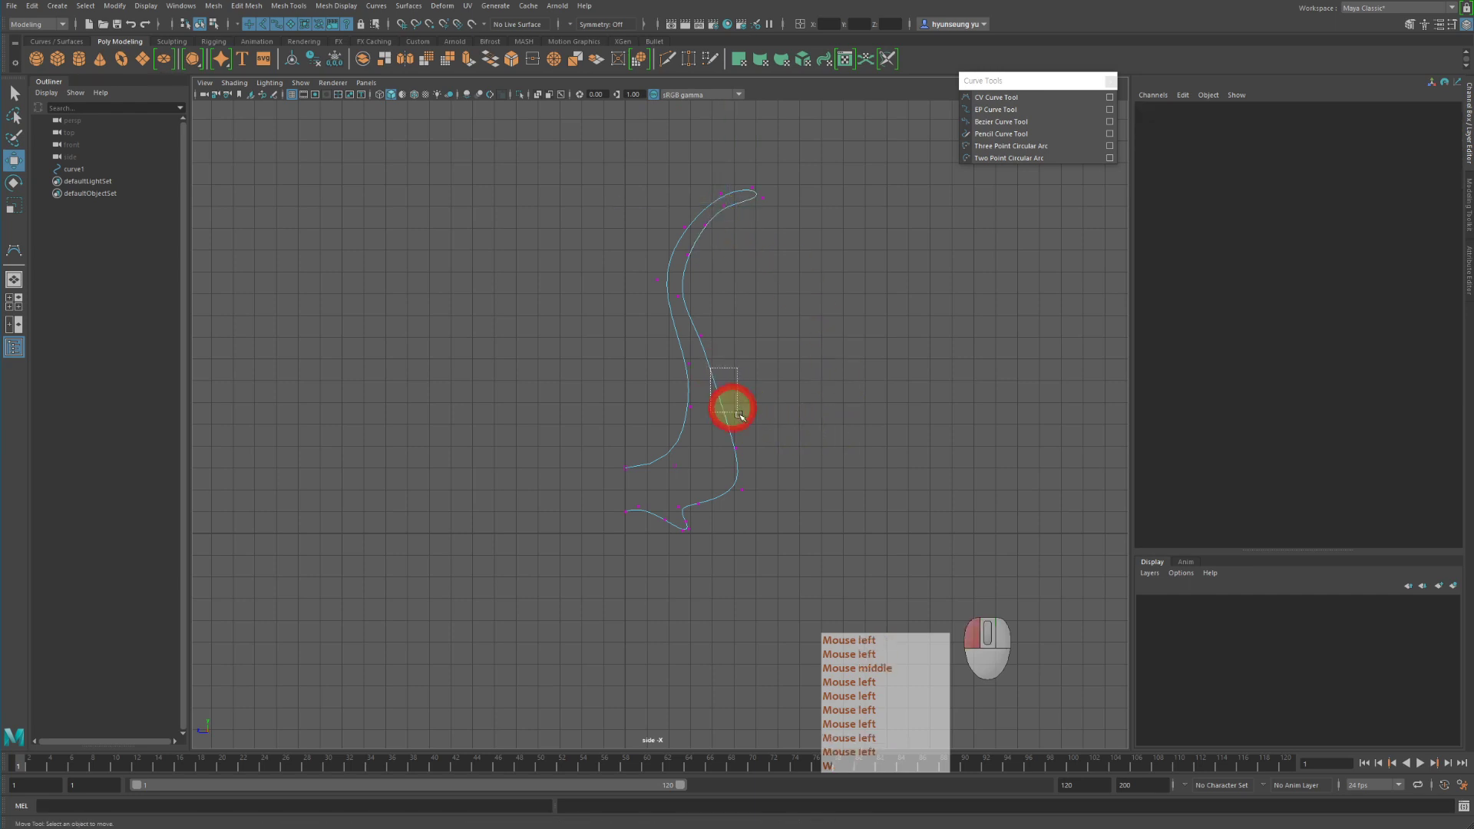
pyautogui.moveTo(819, 374); pyautogui.dragTo(825, 374, button='middle')
pyautogui.click(759, 337)
pyautogui.moveTo(694, 321); pyautogui.dragTo(707, 353)
pyautogui.moveTo(759, 341); pyautogui.dragTo(764, 343, button='middle')
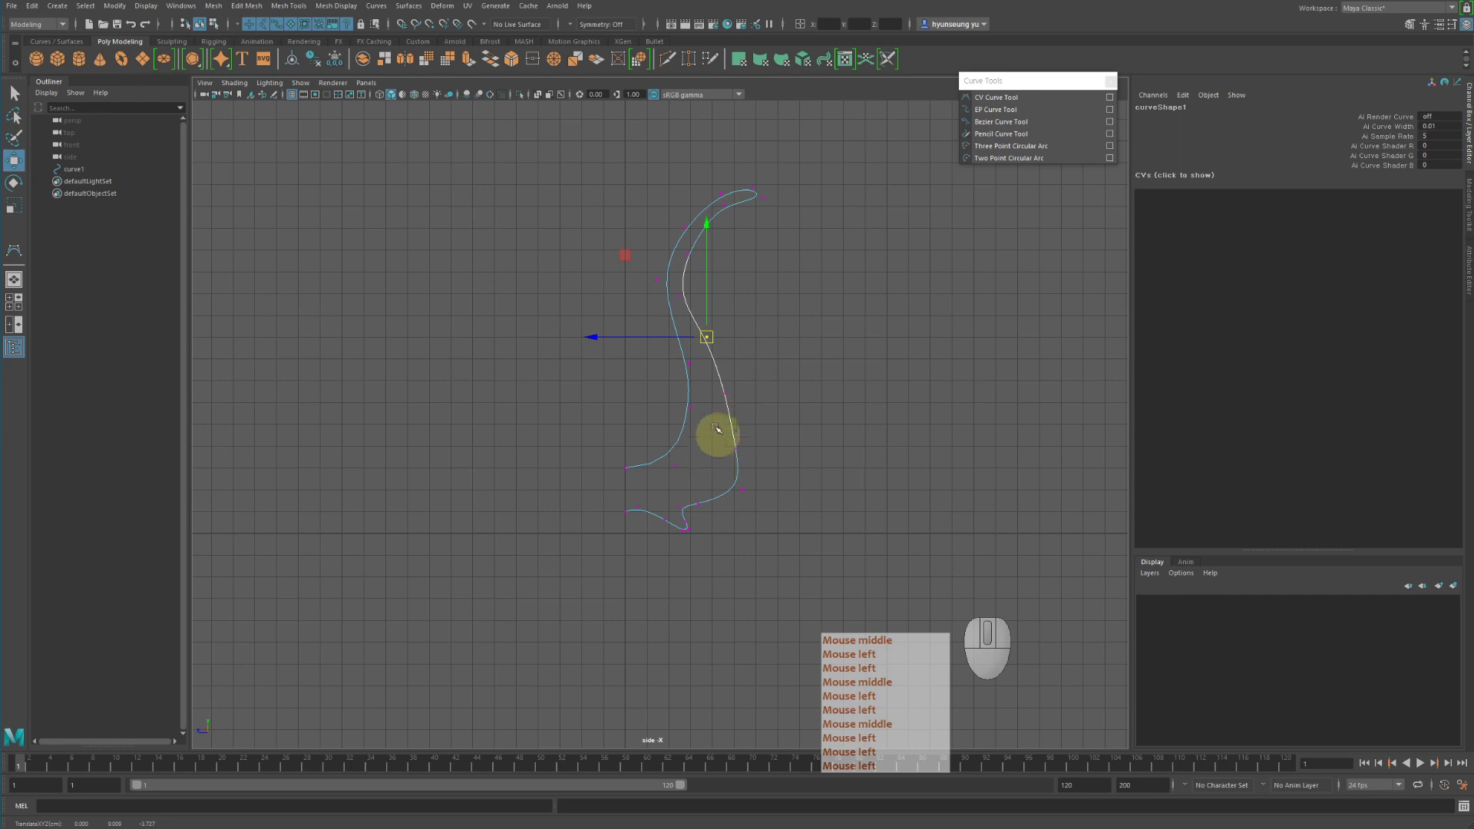
pyautogui.moveTo(717, 428); pyautogui.dragTo(765, 461)
pyautogui.moveTo(862, 414); pyautogui.dragTo(875, 412, button='middle')
pyautogui.click(795, 401)
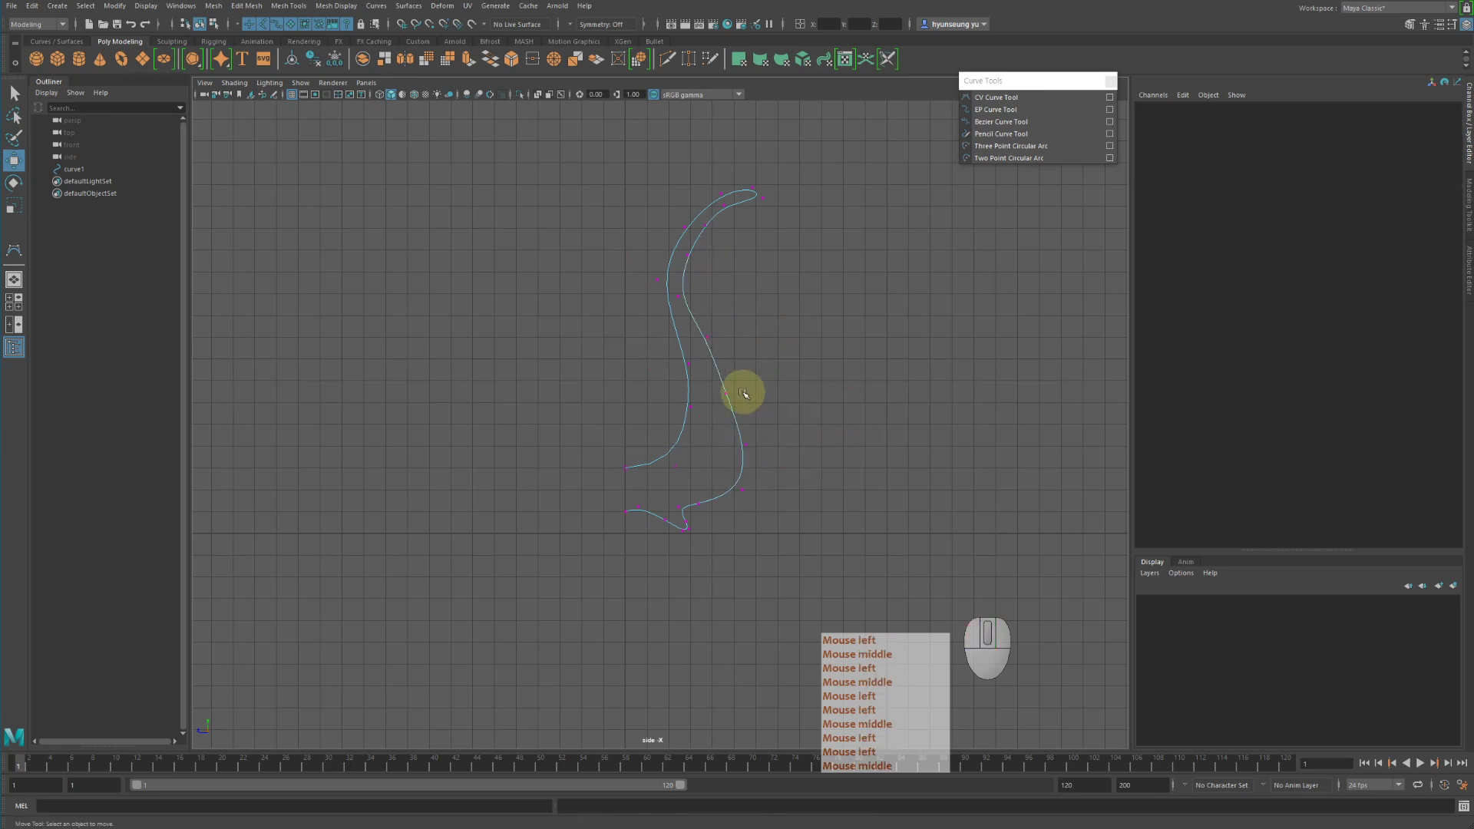
pyautogui.moveTo(717, 387); pyautogui.dragTo(754, 416)
pyautogui.moveTo(782, 381); pyautogui.dragTo(790, 371, button='middle')
# Return the curve to object mode, select it and show it in a full-size perspective view.
pyautogui.click(904, 410)
pyautogui.moveTo(835, 343); pyautogui.dragTo(881, 324, button='right')
pyautogui.click(904, 314)
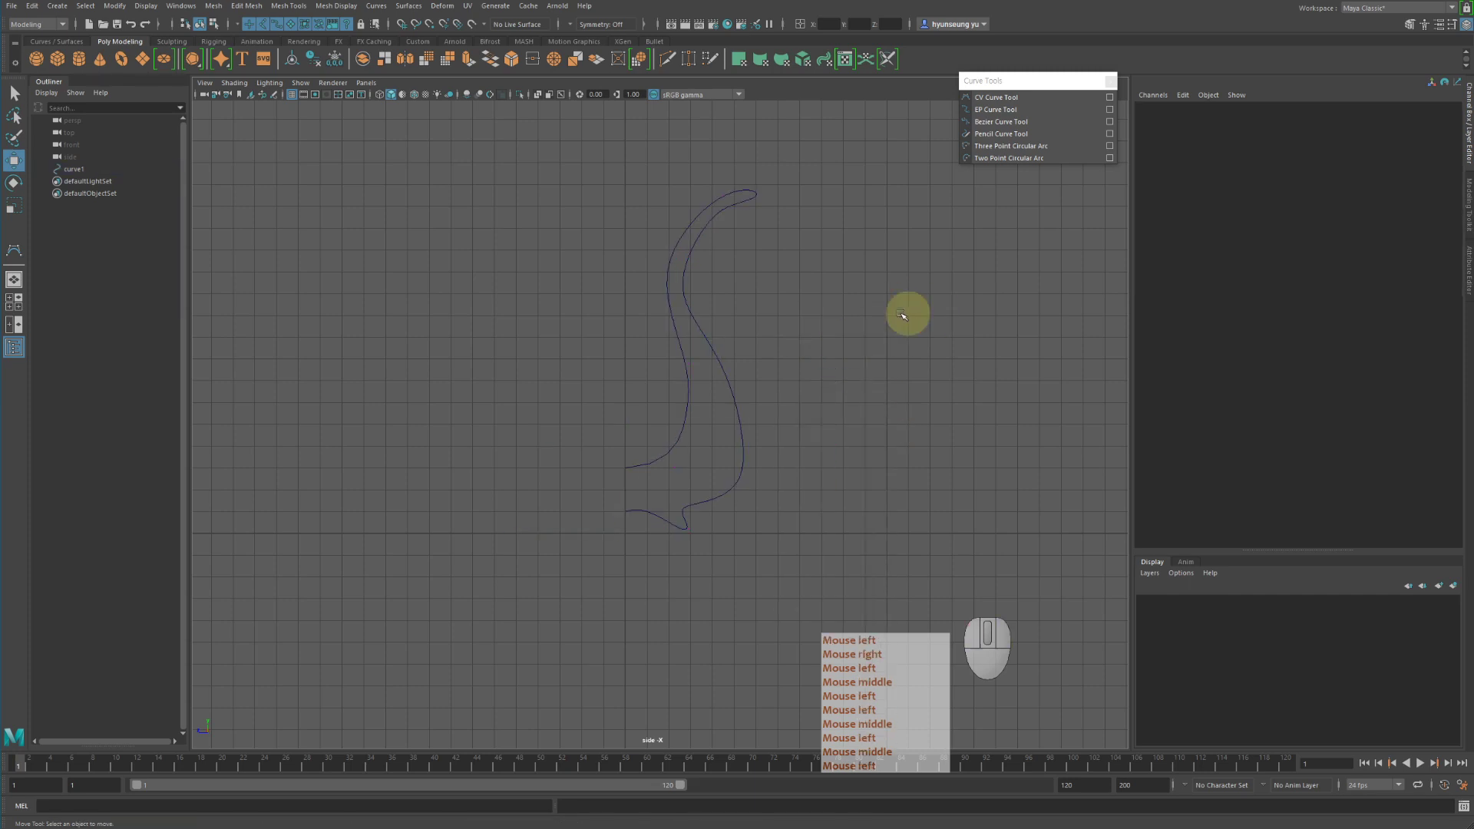
pyautogui.moveTo(682, 254); pyautogui.dragTo(769, 345)
pyautogui.press('space')
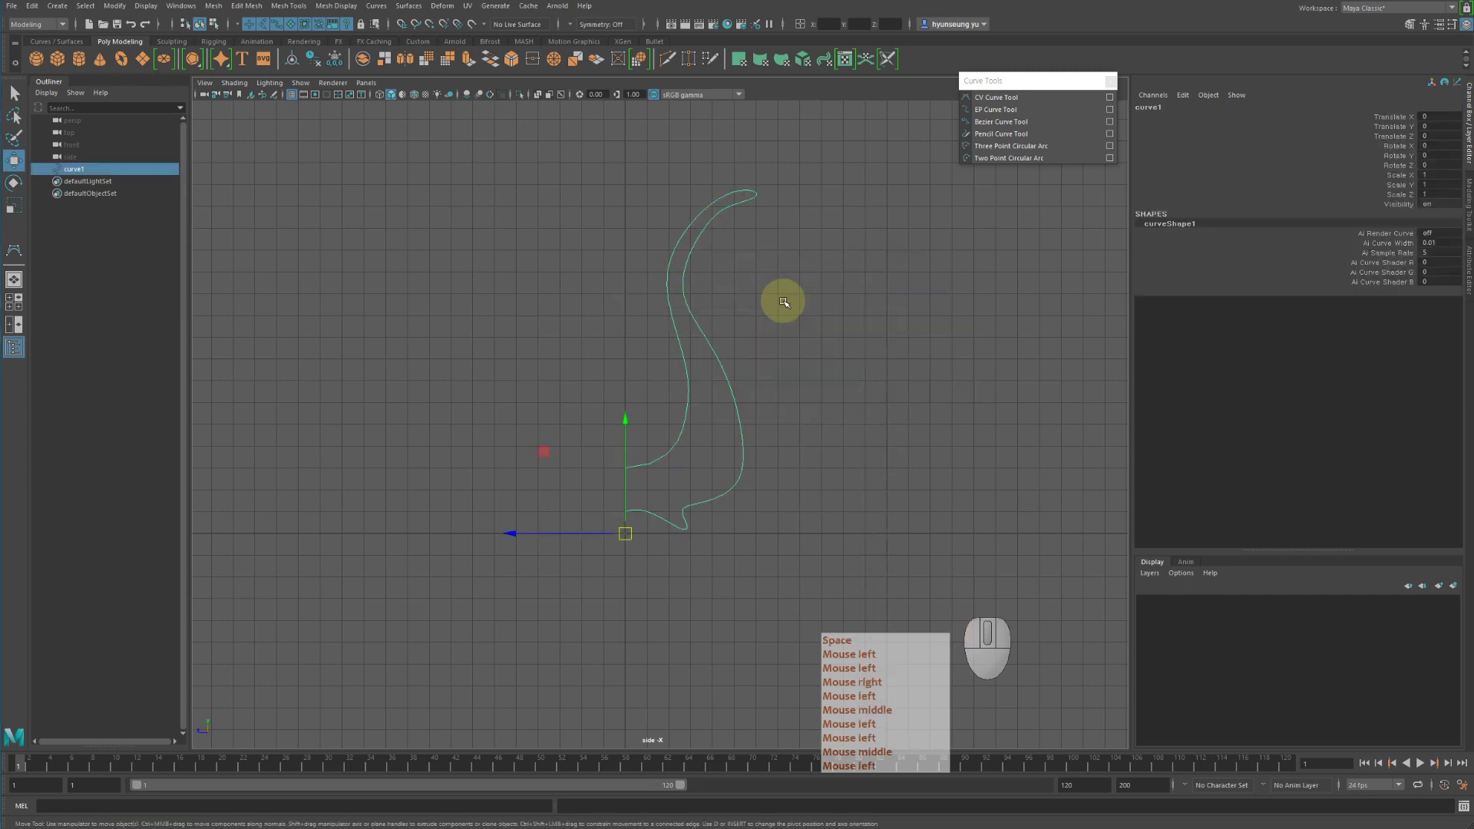
pyautogui.press('space')
pyautogui.keyDown('alt'); pyautogui.moveTo(914, 290); pyautogui.dragTo(710, 305); pyautogui.keyUp('alt')
pyautogui.click(901, 326)
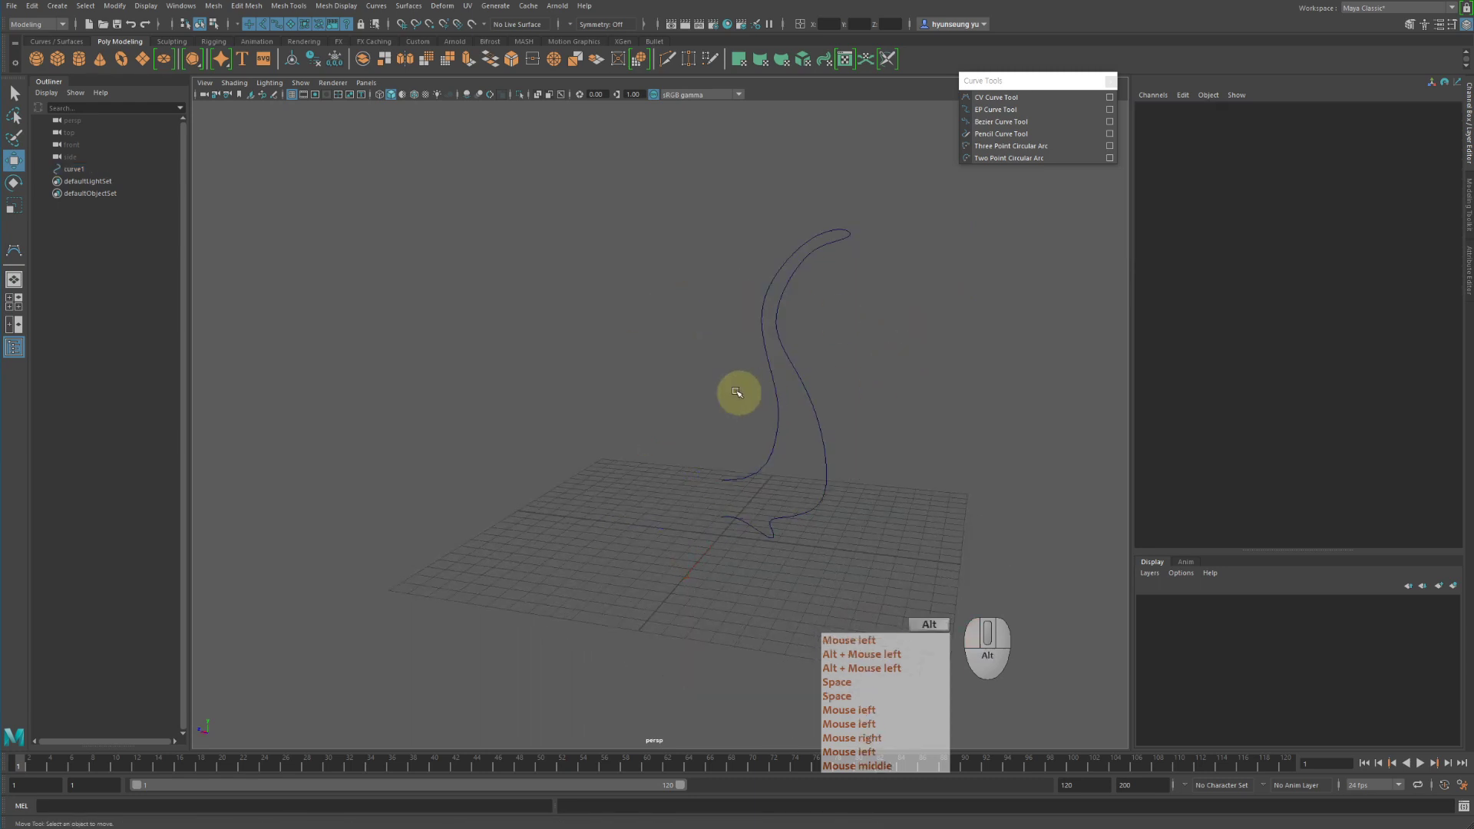
pyautogui.keyDown('alt'); pyautogui.moveTo(734, 392); pyautogui.dragTo(940, 366); pyautogui.keyUp('alt')
pyautogui.keyDown('alt'); pyautogui.moveTo(940, 366); pyautogui.dragTo(878, 393, button='middle'); pyautogui.keyUp('alt')
pyautogui.press('q')
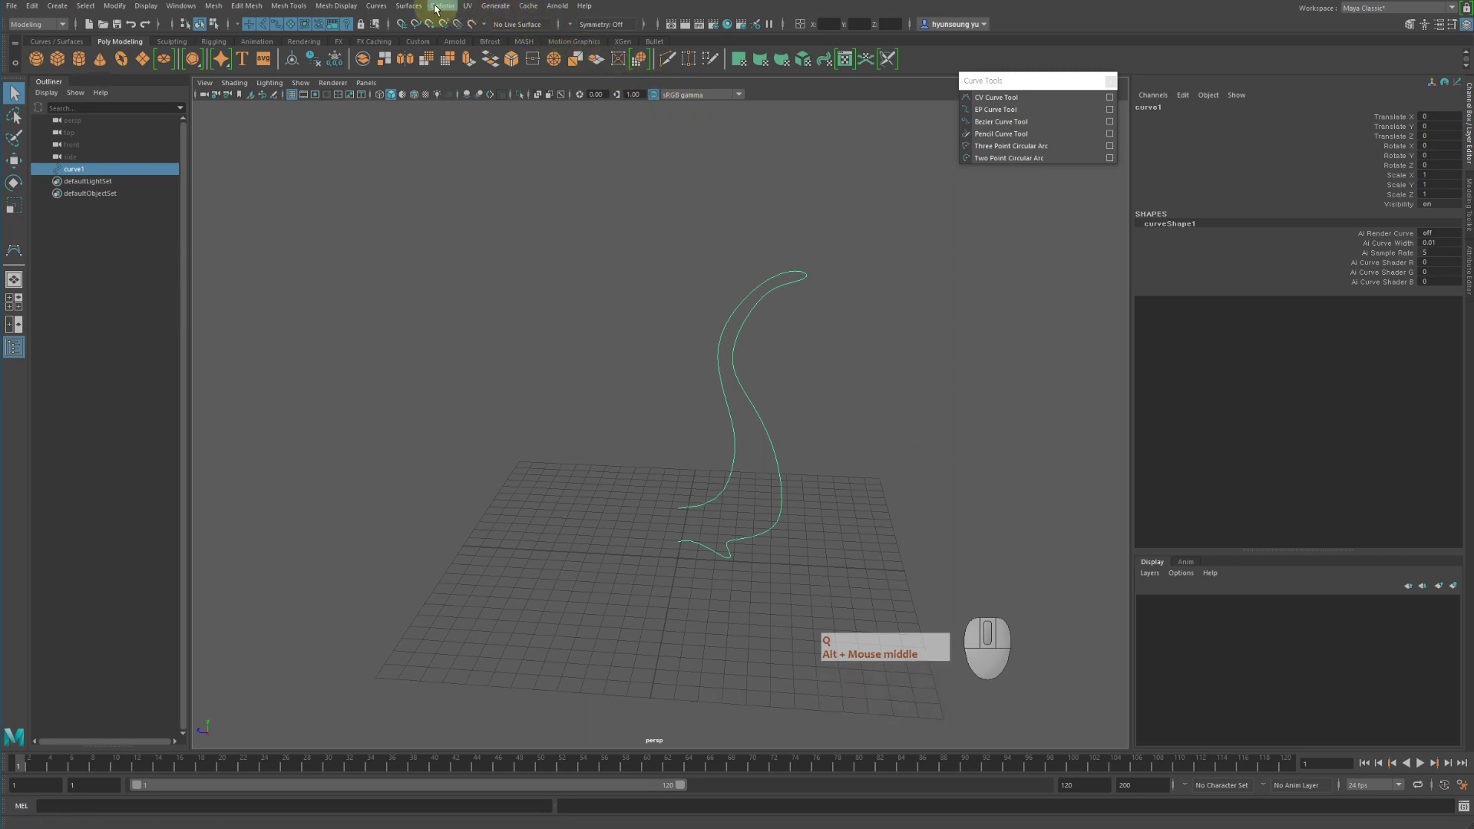
# Revolve the selected profile curve into a vase surface and inspect it from several angles.
pyautogui.click(408, 7)
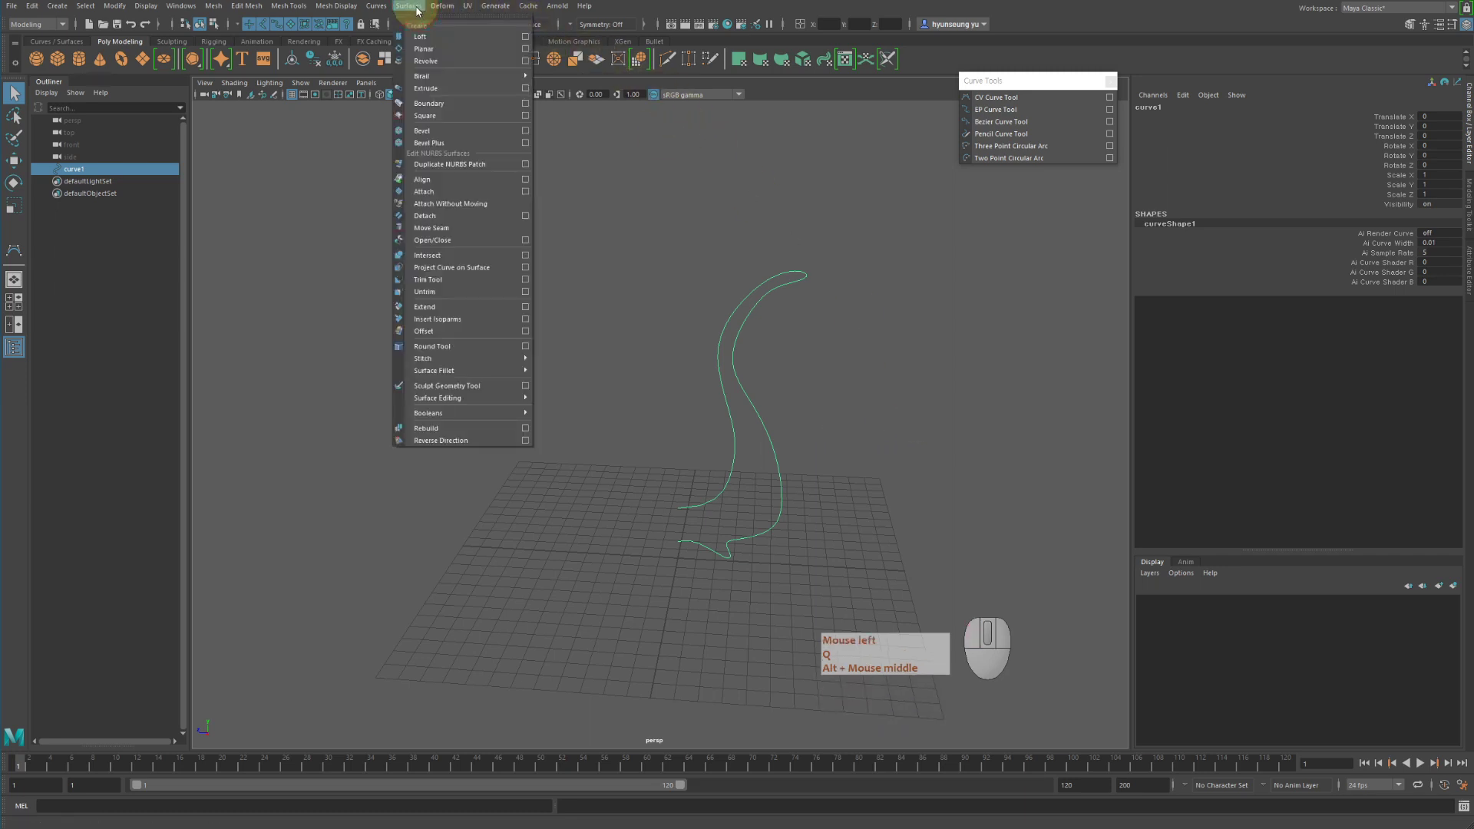
pyautogui.click(427, 60)
pyautogui.moveTo(836, 355)
pyautogui.keyDown('alt'); pyautogui.mouseDown()
pyautogui.moveTo(690, 356)
pyautogui.moveTo(704, 402)
pyautogui.moveTo(832, 378)
pyautogui.moveTo(947, 315)
pyautogui.moveTo(925, 368)
pyautogui.moveTo(835, 368)
pyautogui.mouseUp(); pyautogui.keyUp('alt')
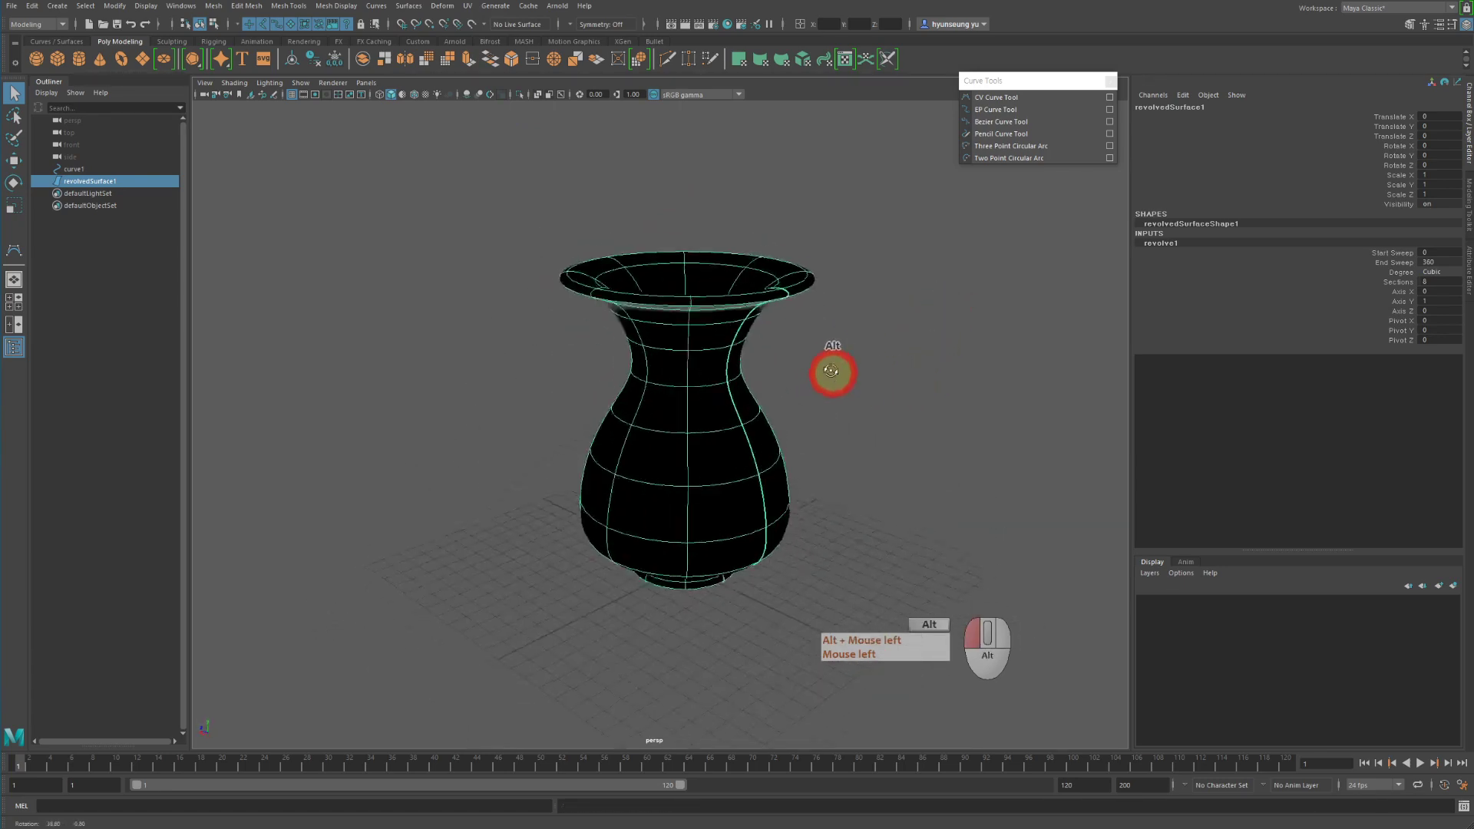
pyautogui.click(905, 413)
pyautogui.keyDown('alt'); pyautogui.moveTo(904, 413); pyautogui.dragTo(907, 344); pyautogui.keyUp('alt')
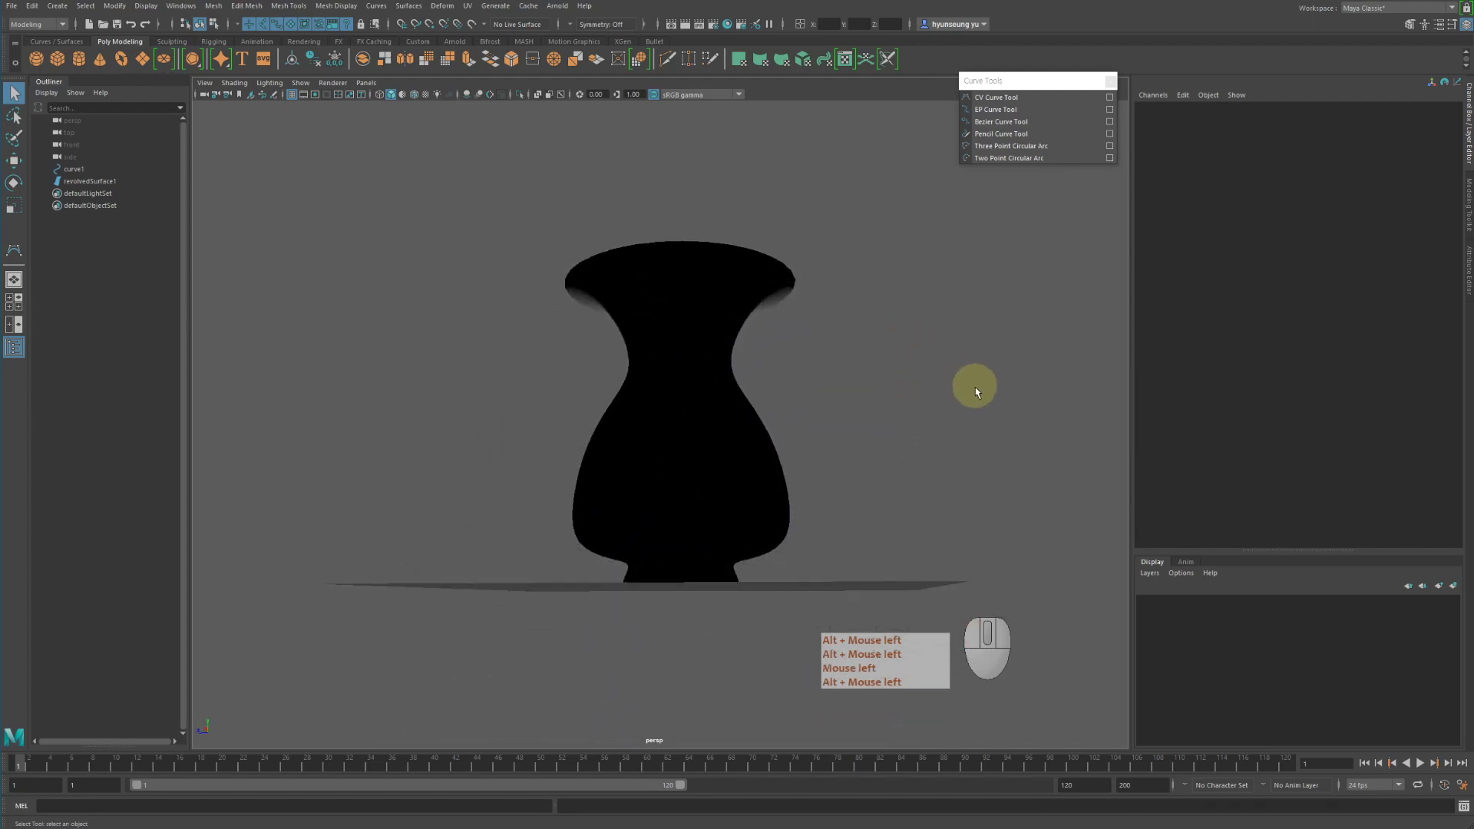
pyautogui.keyDown('alt'); pyautogui.moveTo(1021, 419); pyautogui.dragTo(1013, 470); pyautogui.keyUp('alt')
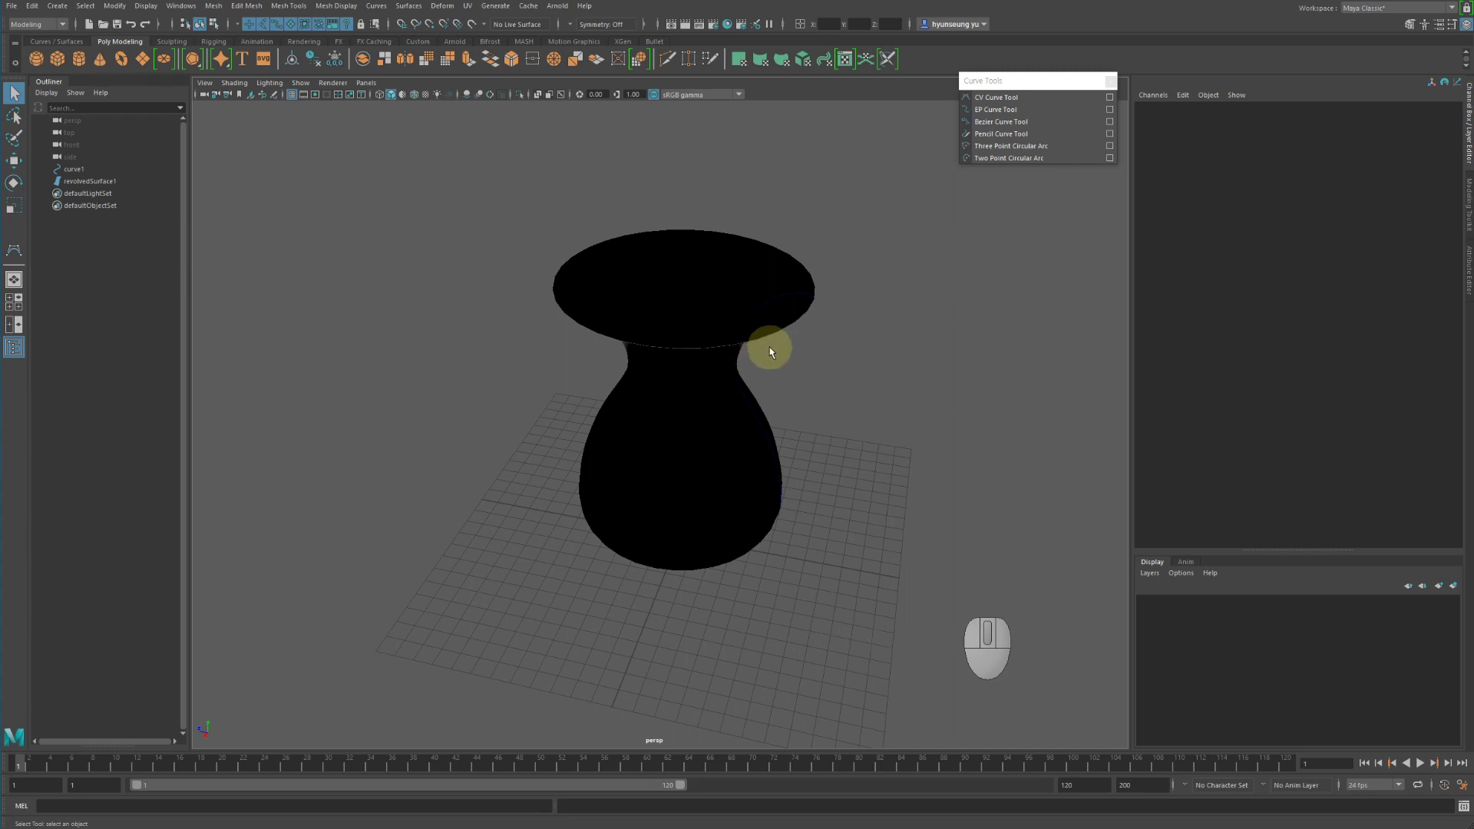
# Turn on Two Sided Lighting in the perspective view so the revolved vase is shaded properly.
pyautogui.keyDown('alt'); pyautogui.moveTo(771, 352); pyautogui.dragTo(737, 277, button='middle'); pyautogui.keyUp('alt')
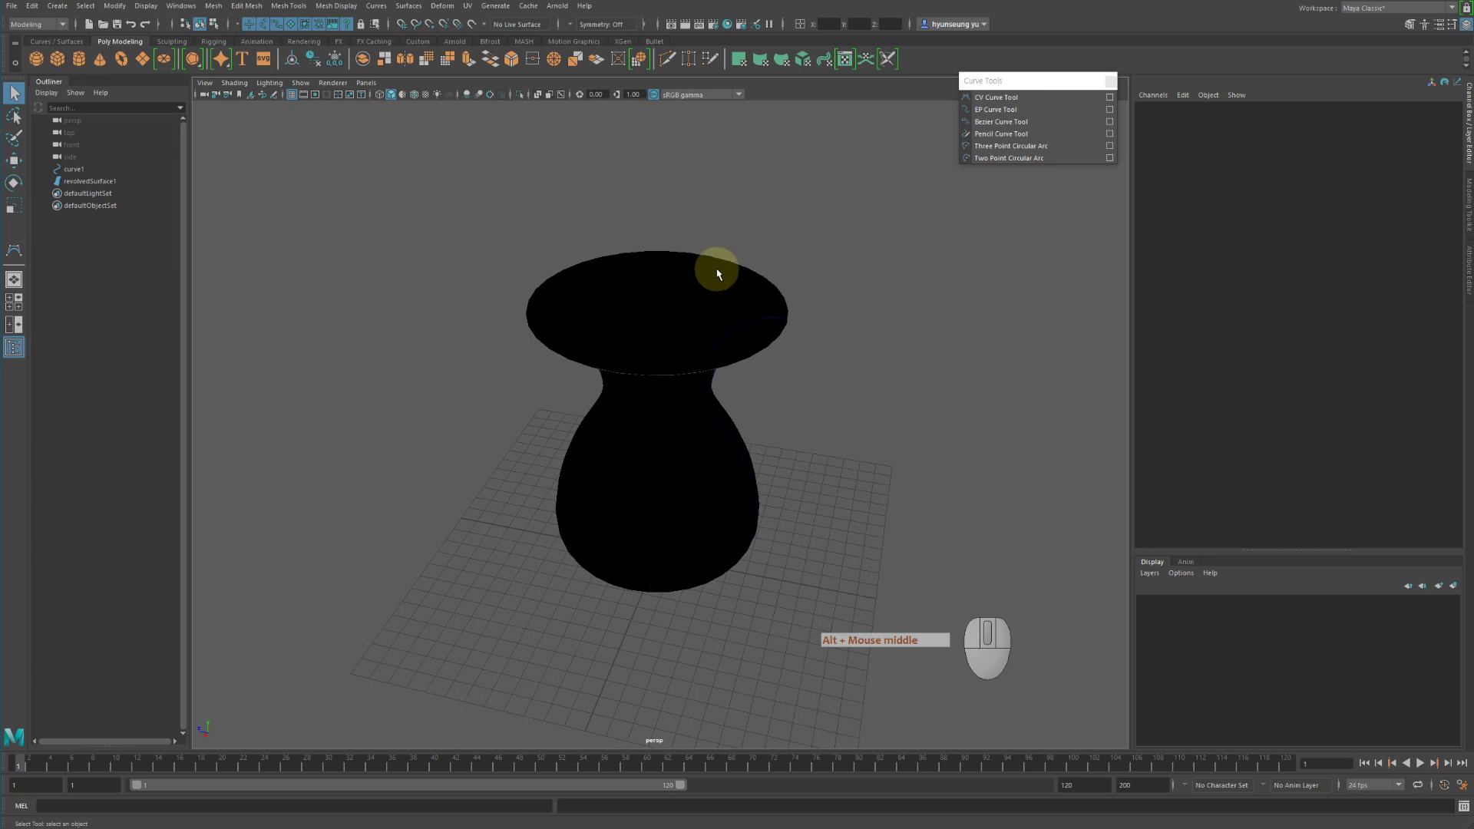
pyautogui.click(269, 83)
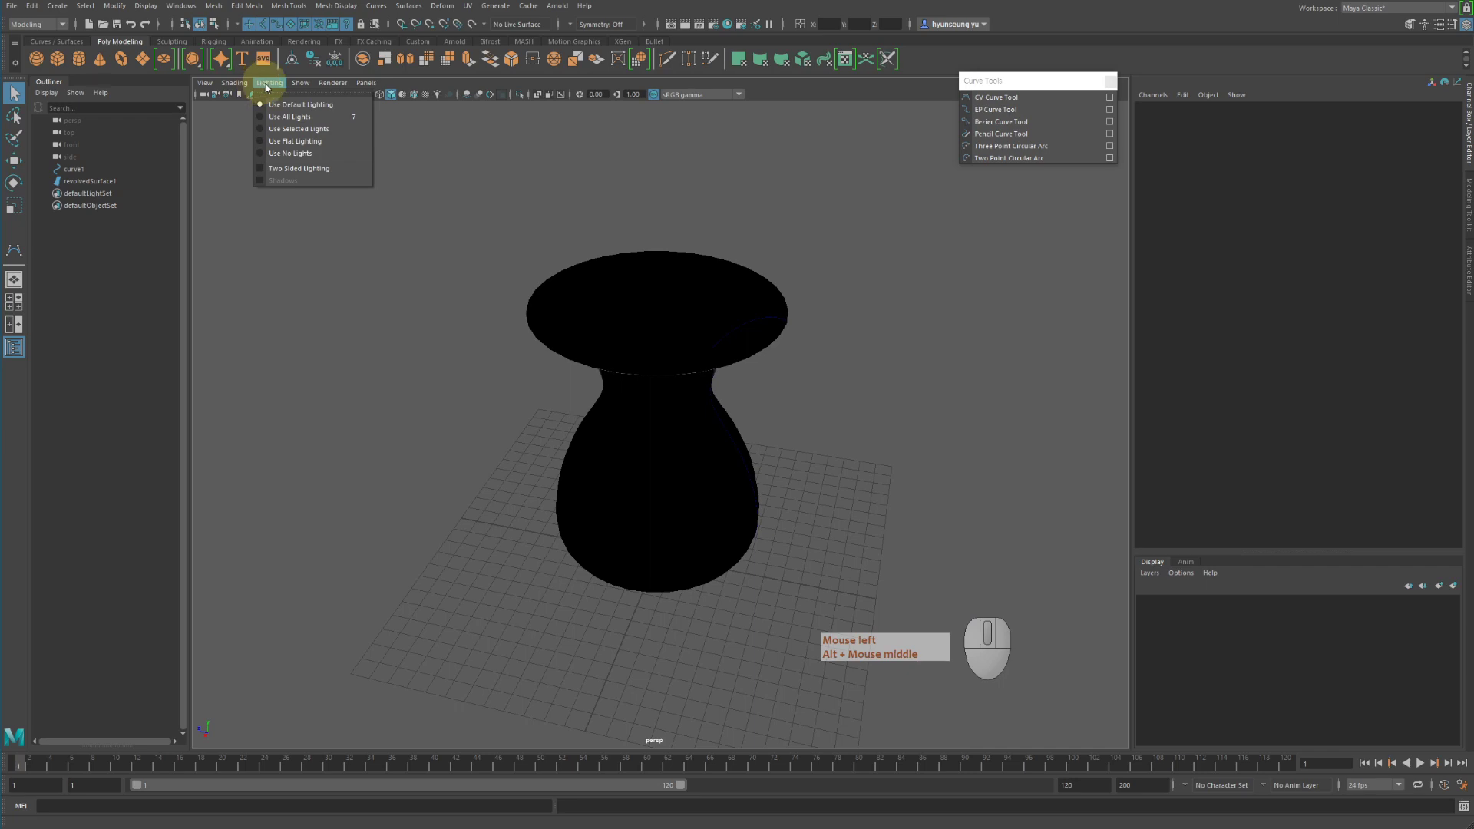
pyautogui.click(314, 169)
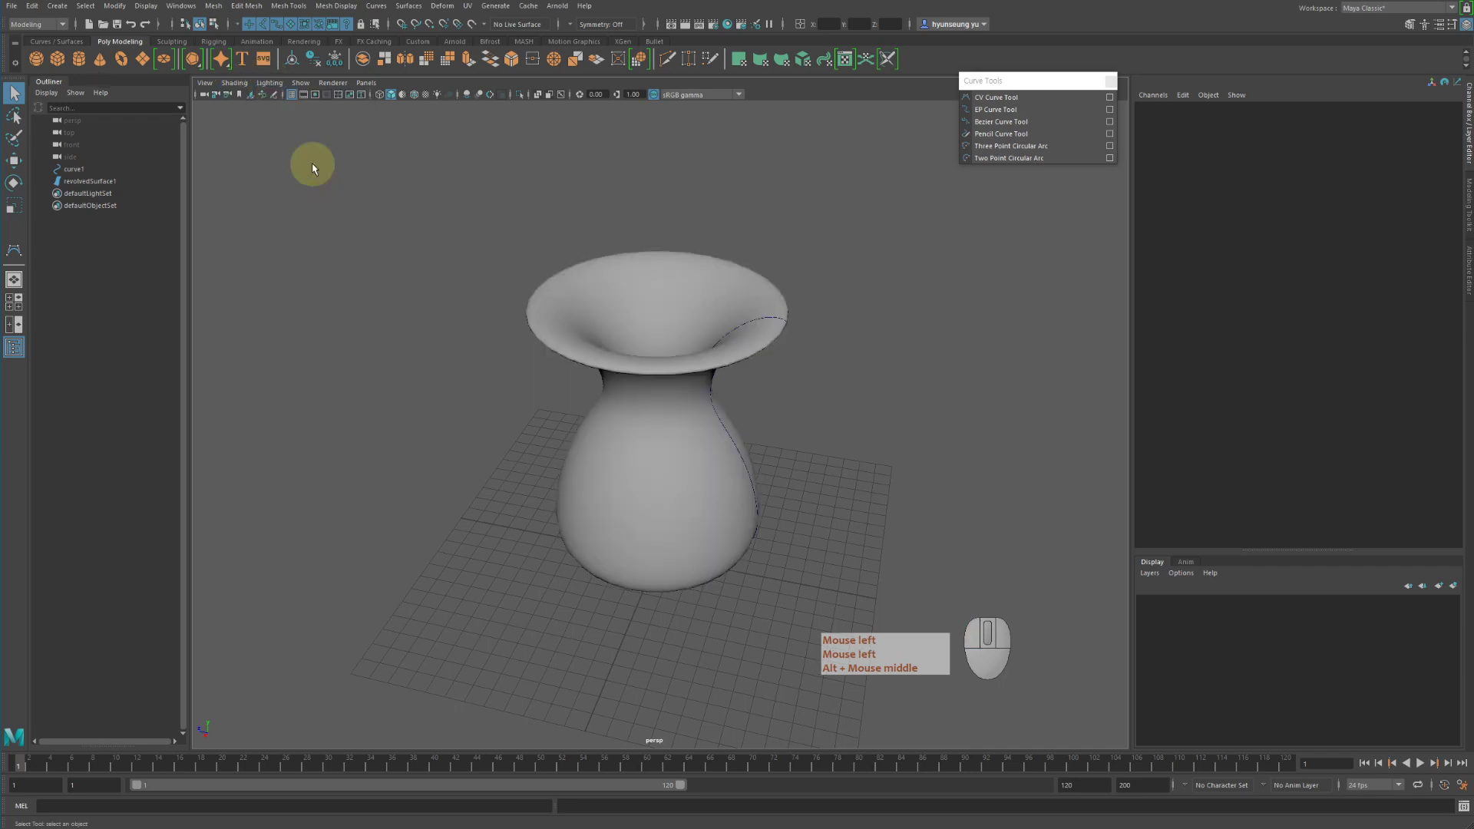
pyautogui.moveTo(951, 384)
pyautogui.keyDown('alt'); pyautogui.mouseDown()
pyautogui.moveTo(878, 302)
pyautogui.moveTo(881, 329)
pyautogui.moveTo(930, 346)
pyautogui.moveTo(967, 392)
pyautogui.mouseUp(); pyautogui.keyUp('alt')
# Undo the revolve, turn Two Sided Lighting off again and reselect the profile curve.
pyautogui.press('z')
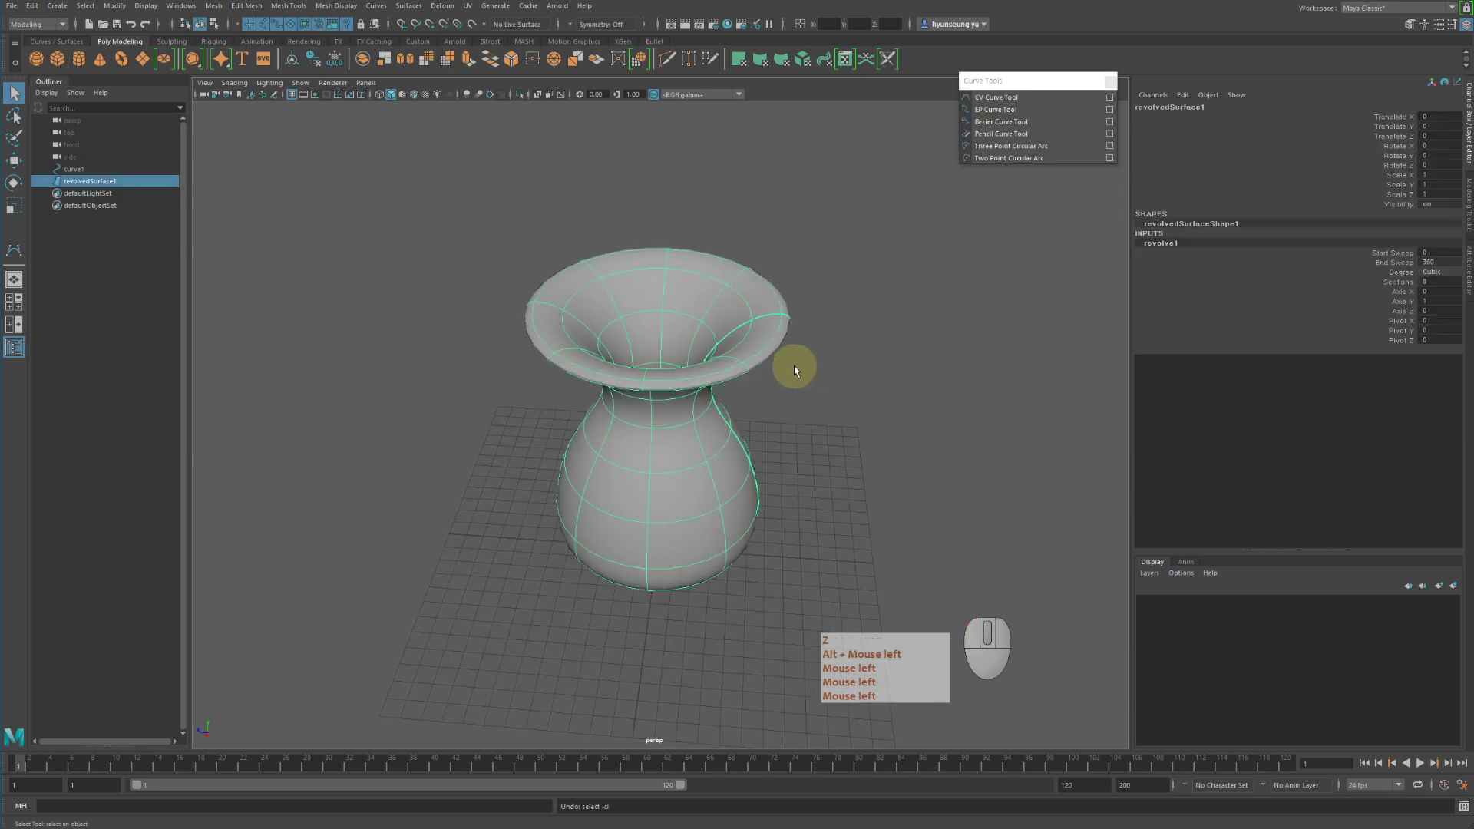
pyautogui.press('z')
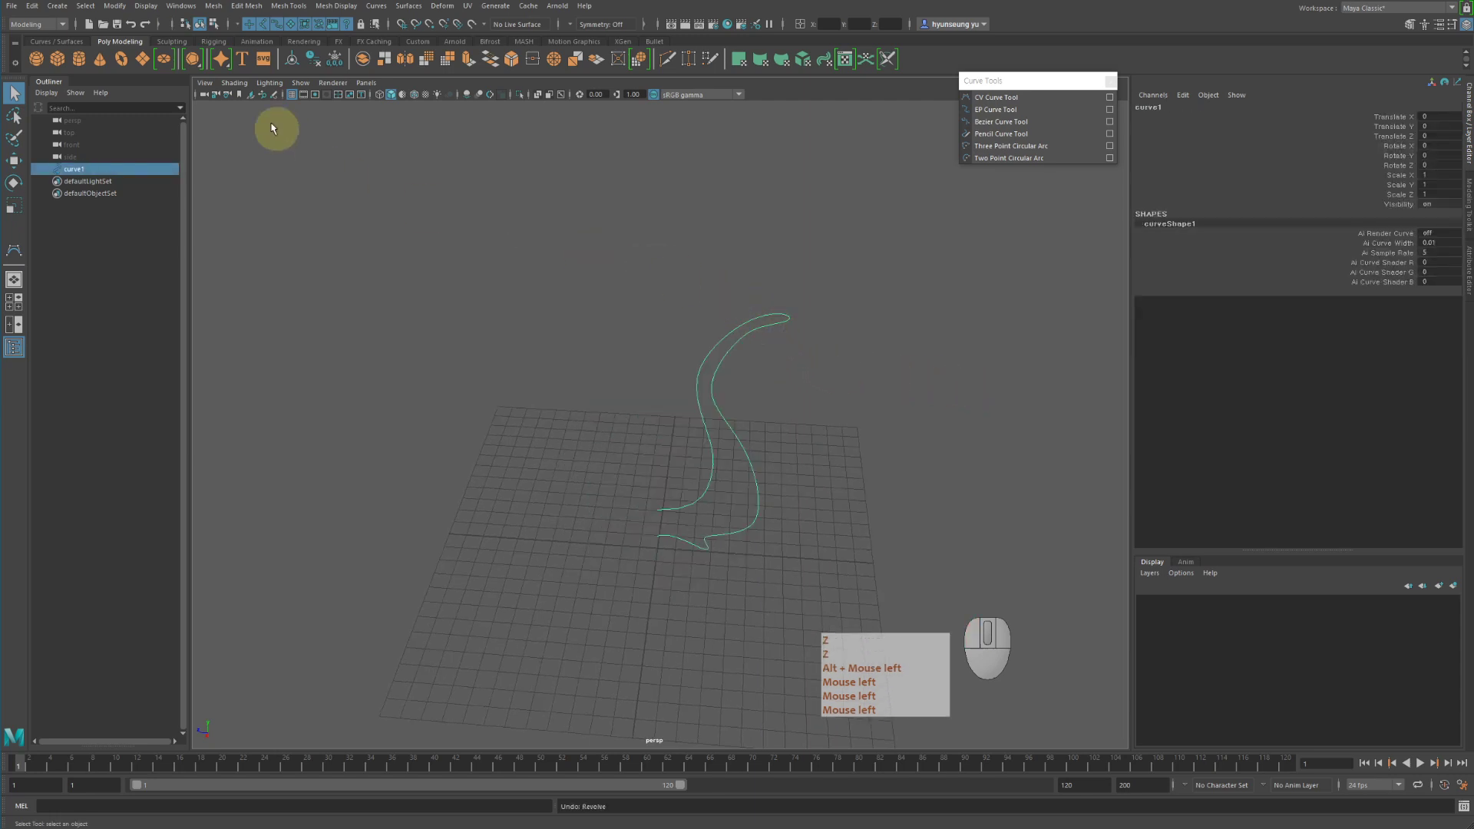
pyautogui.click(261, 85)
pyautogui.click(300, 170)
pyautogui.click(951, 265)
pyautogui.moveTo(698, 217); pyautogui.dragTo(922, 465)
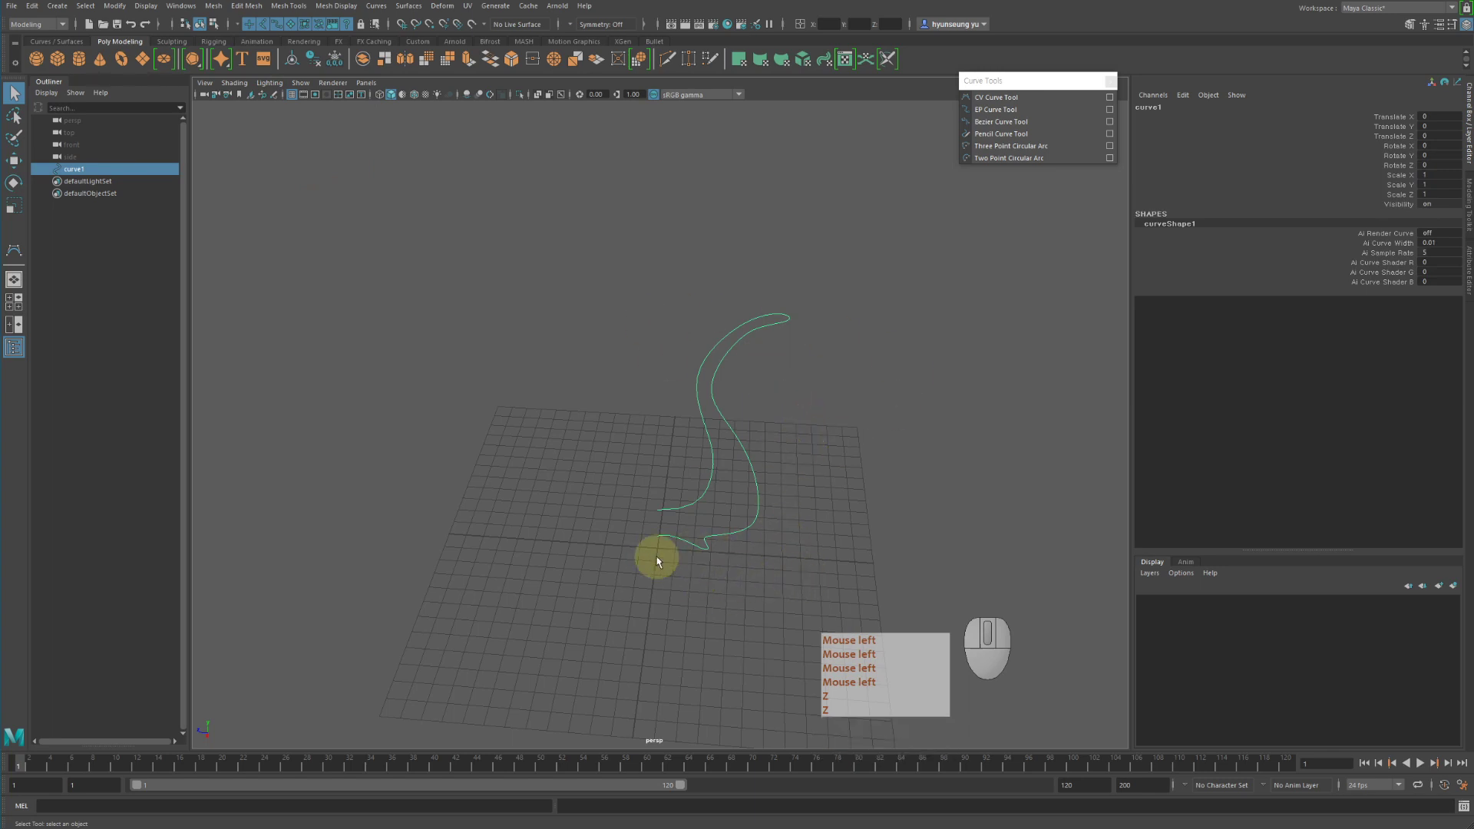
# Examine the profile curve's pivot, its open ends at the vertical axis and the inner and outer walls.
pyautogui.keyDown('alt'); pyautogui.moveTo(643, 553); pyautogui.dragTo(652, 517); pyautogui.keyUp('alt')
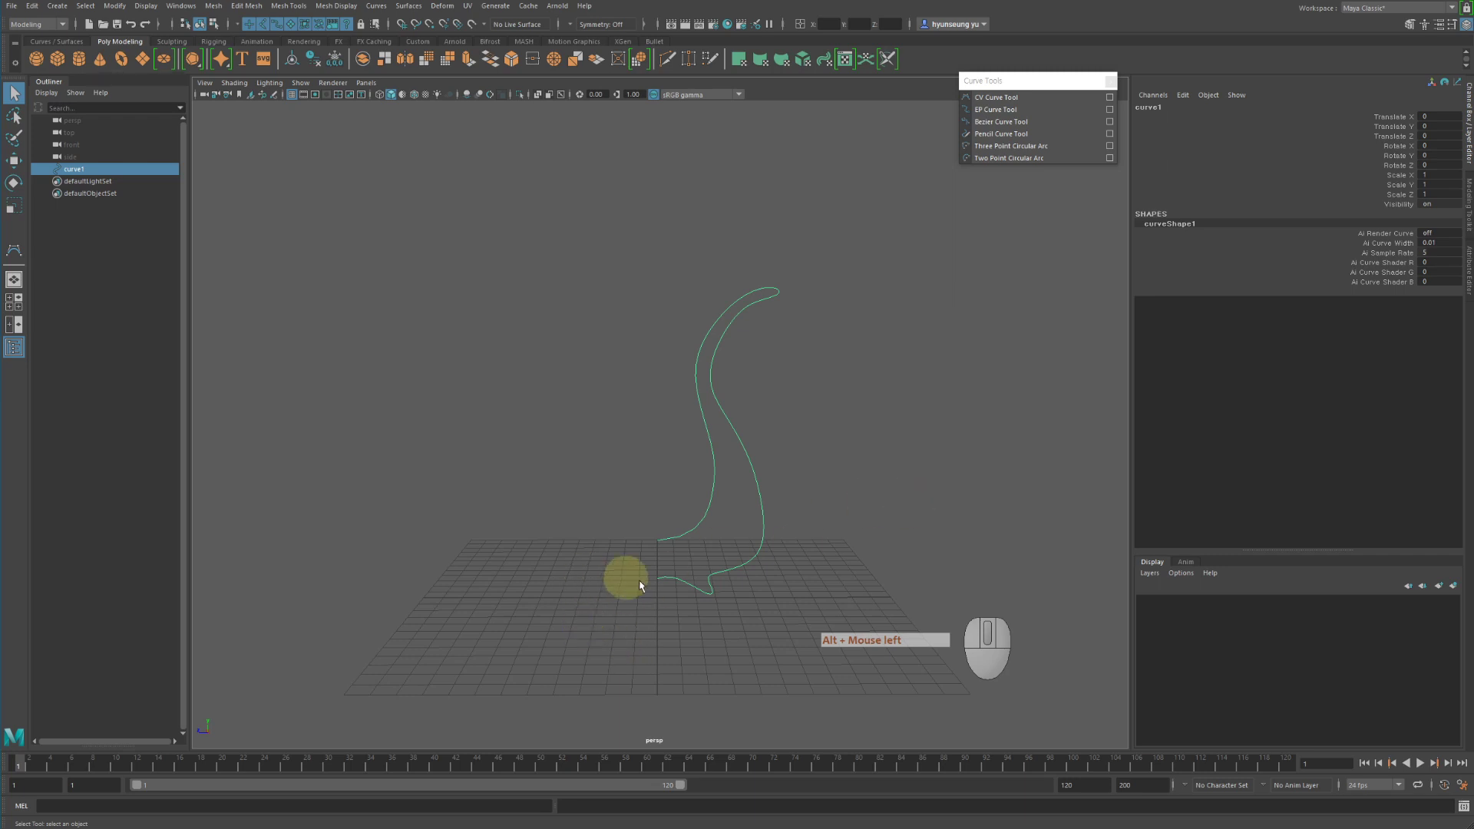
pyautogui.click(868, 412)
pyautogui.moveTo(589, 325); pyautogui.dragTo(843, 520)
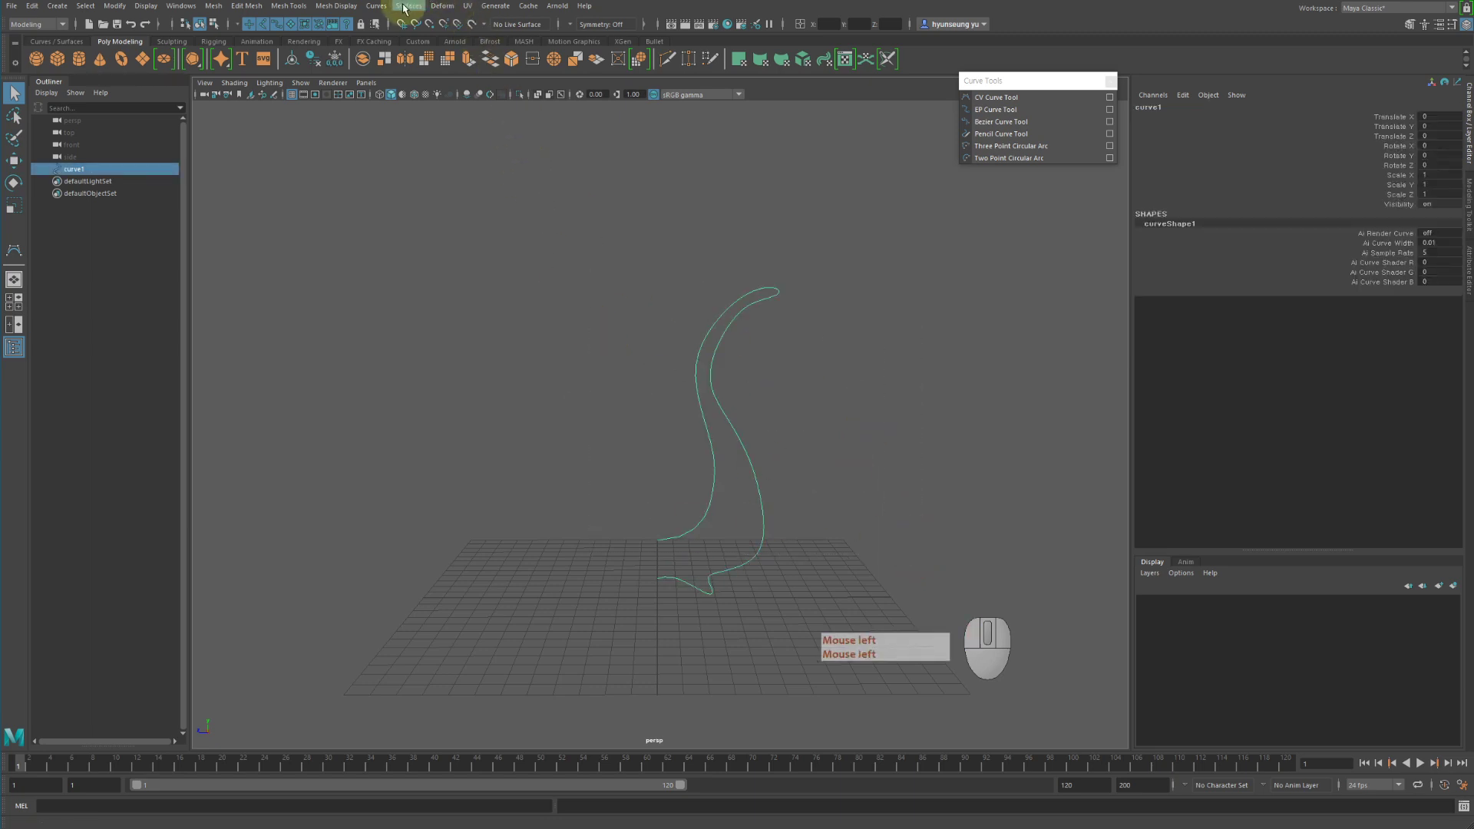
pyautogui.press('w')
pyautogui.keyDown('alt'); pyautogui.moveTo(730, 543); pyautogui.dragTo(758, 369, button='middle'); pyautogui.keyUp('alt')
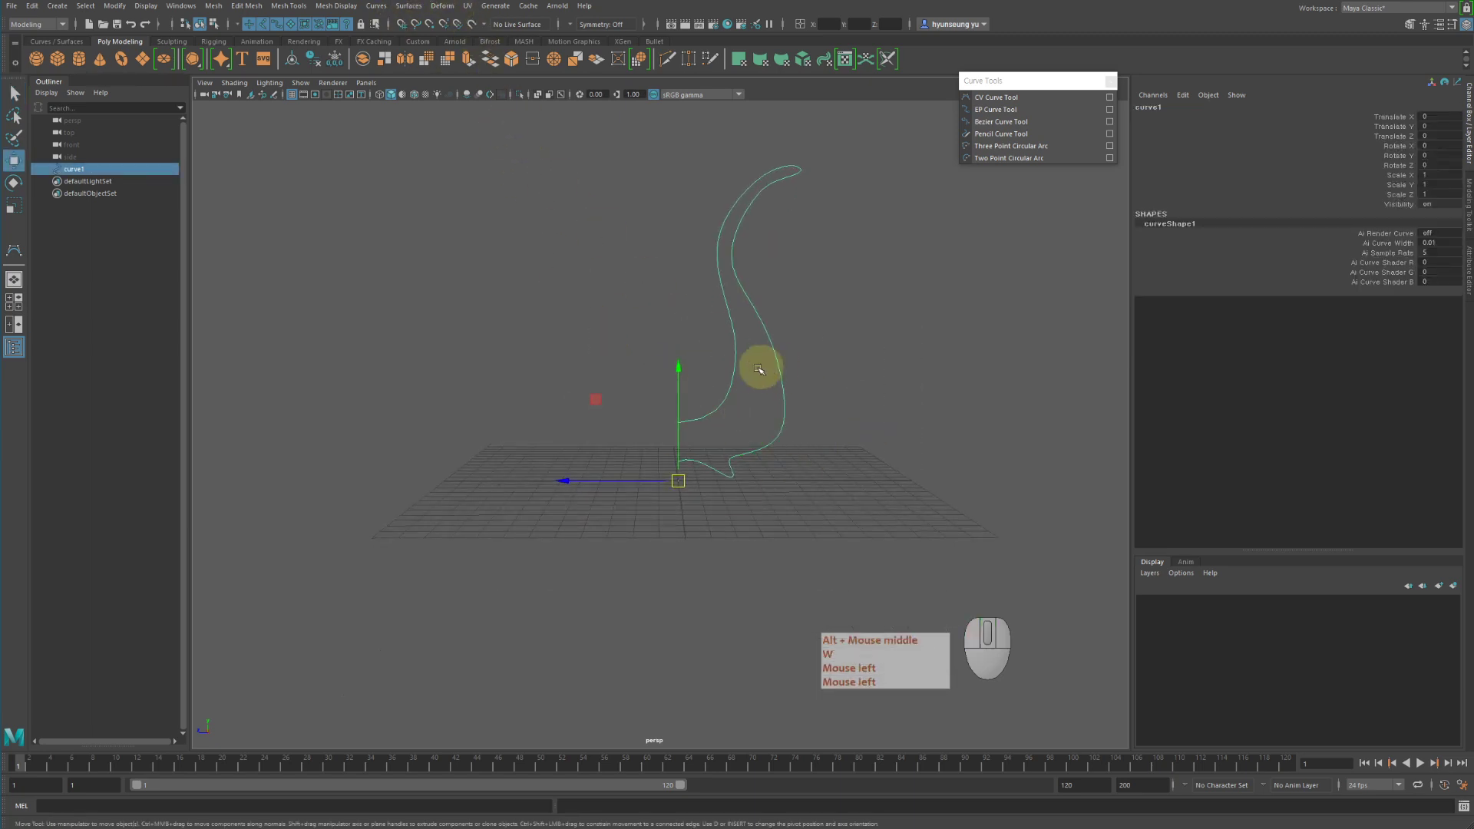
pyautogui.press('q')
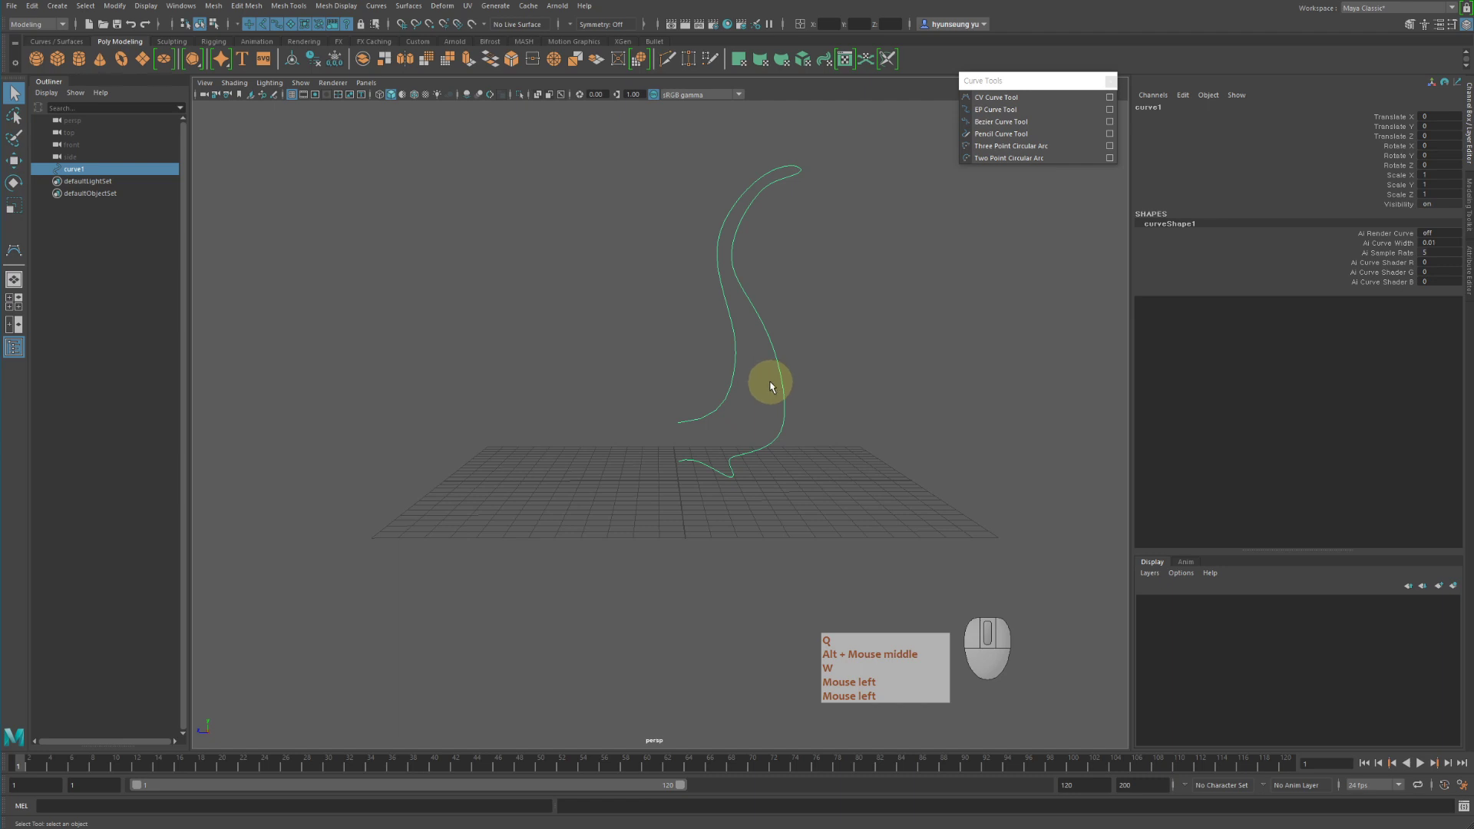
pyautogui.keyDown('alt'); pyautogui.moveTo(704, 407); pyautogui.dragTo(1085, 441, button='right'); pyautogui.keyUp('alt')
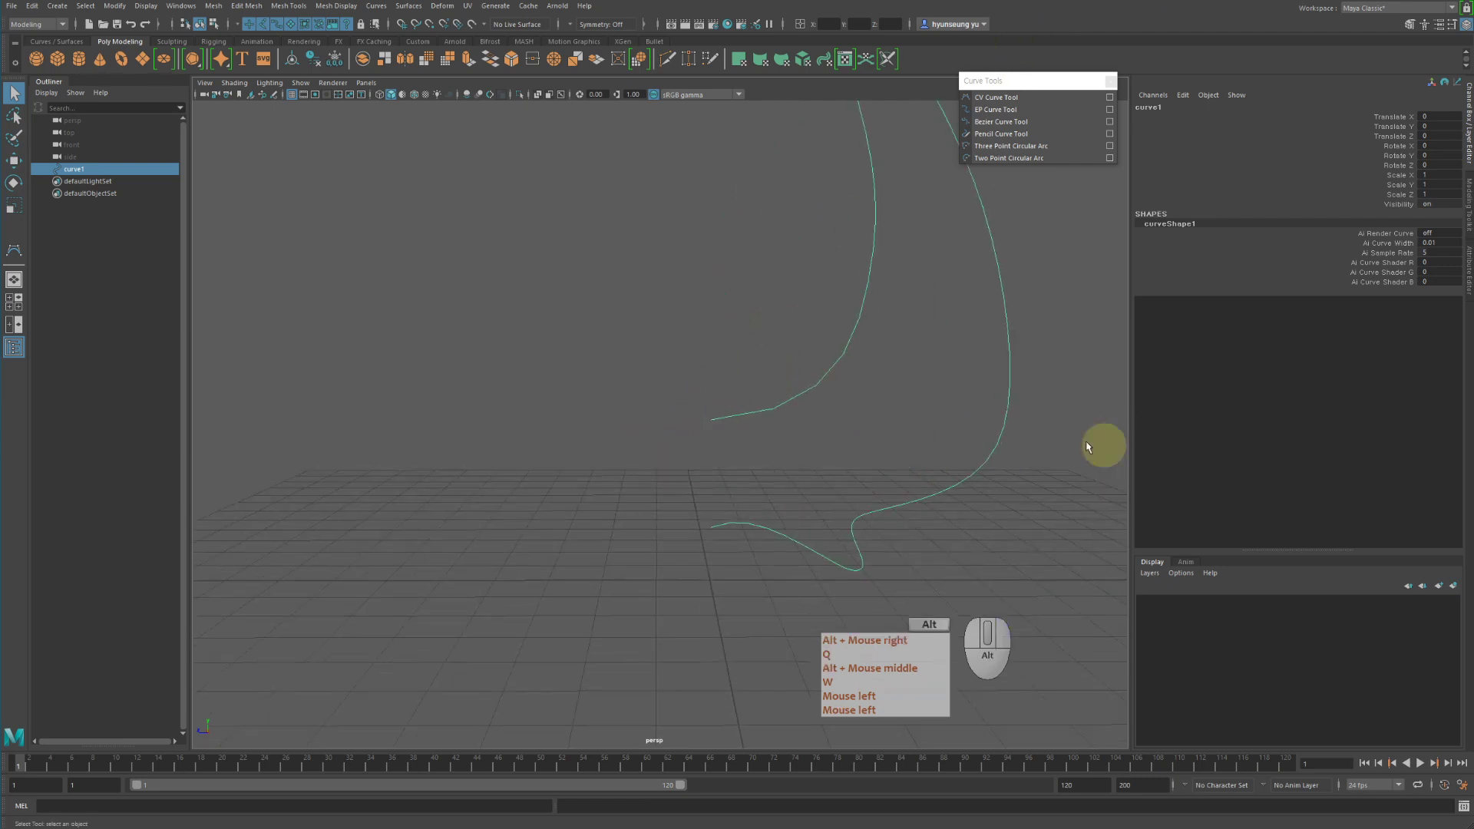
pyautogui.keyDown('alt'); pyautogui.moveTo(1085, 441); pyautogui.dragTo(783, 451, button='middle'); pyautogui.keyUp('alt')
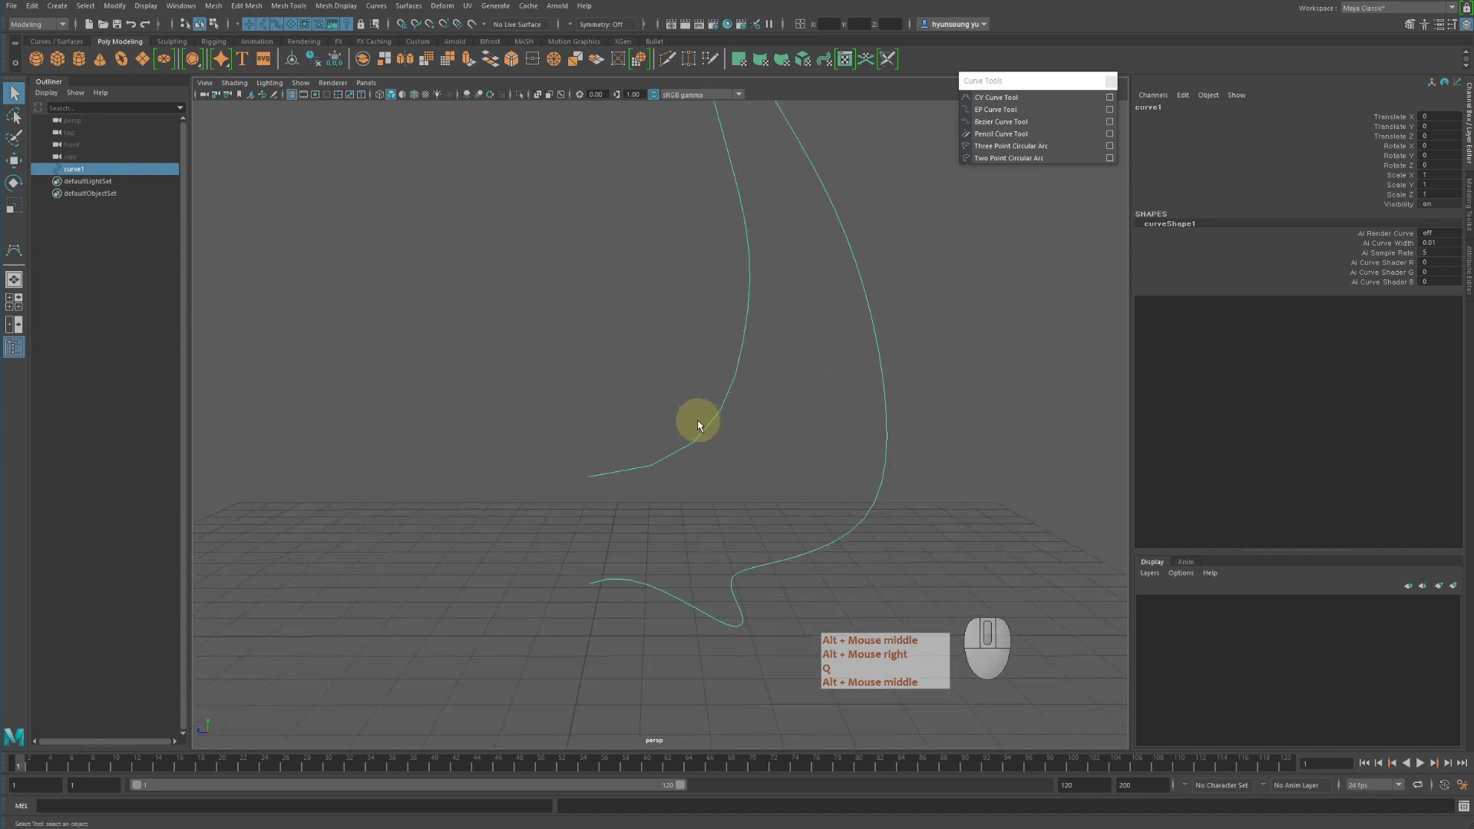
pyautogui.keyDown('alt'); pyautogui.moveTo(698, 418); pyautogui.dragTo(625, 401, button='right'); pyautogui.keyUp('alt')
pyautogui.keyDown('alt'); pyautogui.moveTo(626, 402); pyautogui.dragTo(749, 412, button='middle'); pyautogui.keyUp('alt')
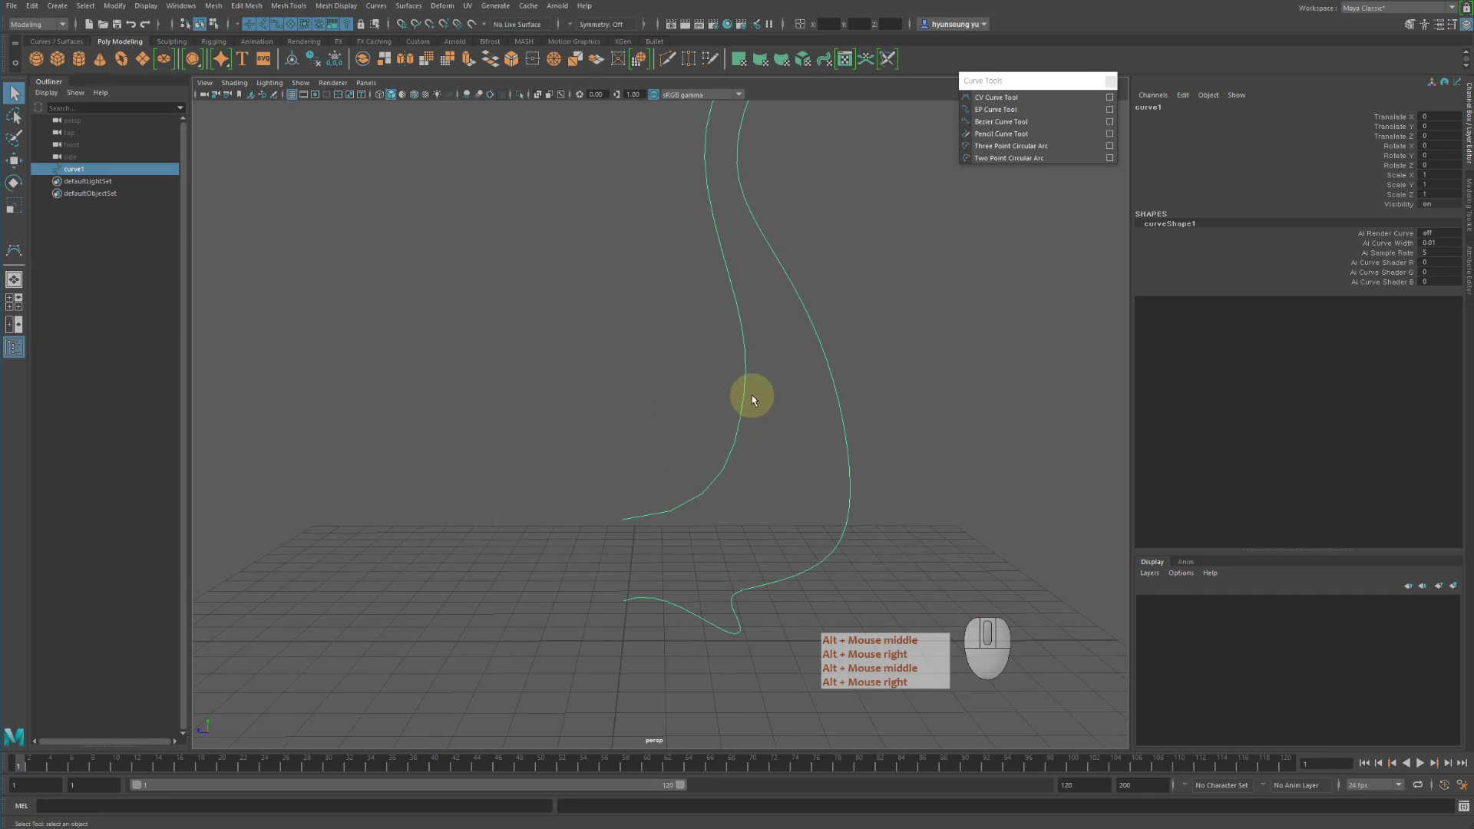
# Show the profile curve's control vertices and check them one by one along the outer wall and near the inner bottom.
pyautogui.rightClick(753, 397)
pyautogui.moveTo(752, 397); pyautogui.dragTo(680, 396, button='right')
pyautogui.keyDown('alt'); pyautogui.moveTo(798, 461); pyautogui.dragTo(721, 470, button='middle'); pyautogui.keyUp('alt')
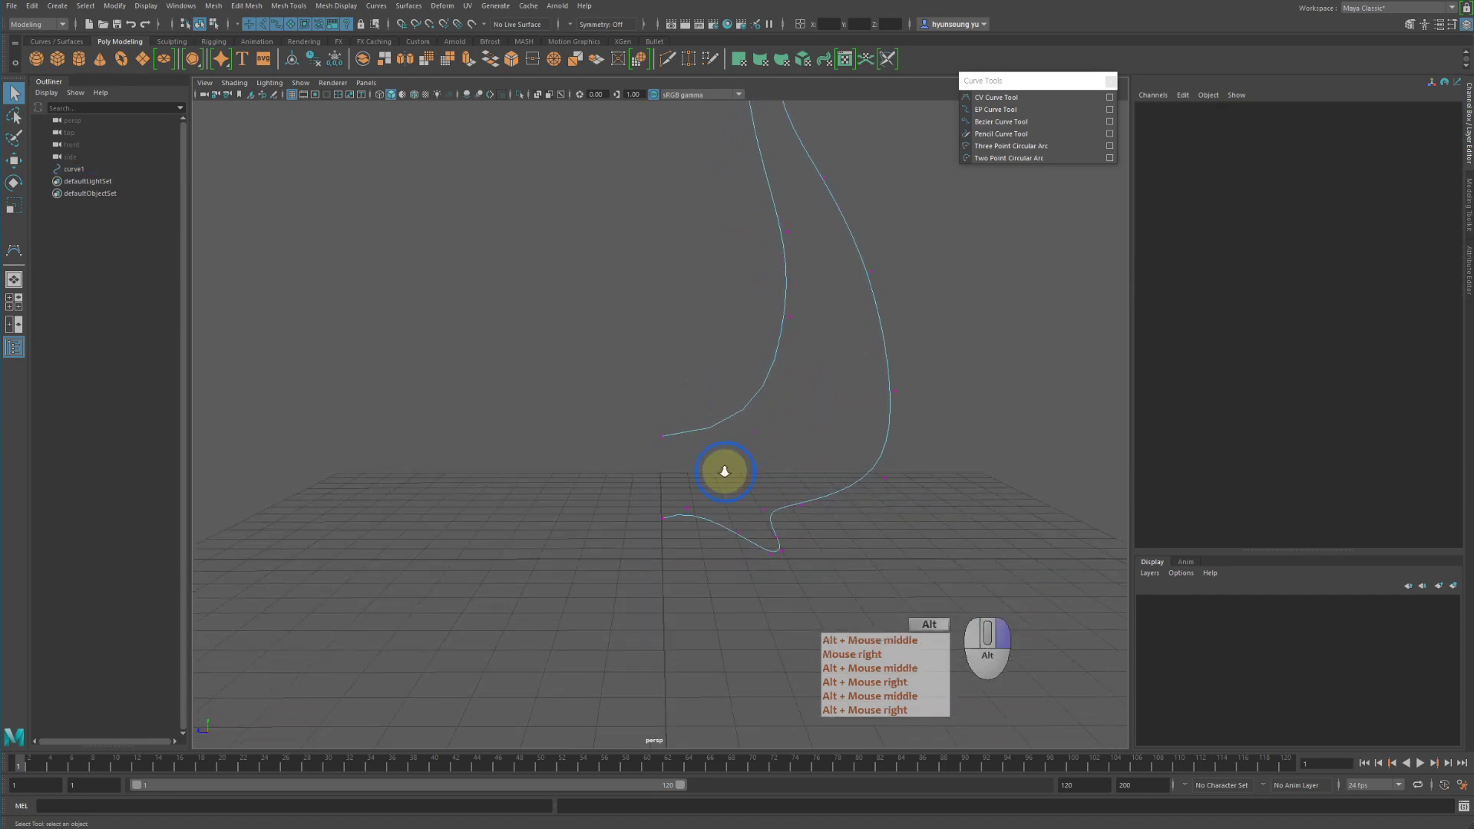
pyautogui.keyDown('alt'); pyautogui.moveTo(721, 471); pyautogui.dragTo(937, 504, button='right'); pyautogui.keyUp('alt')
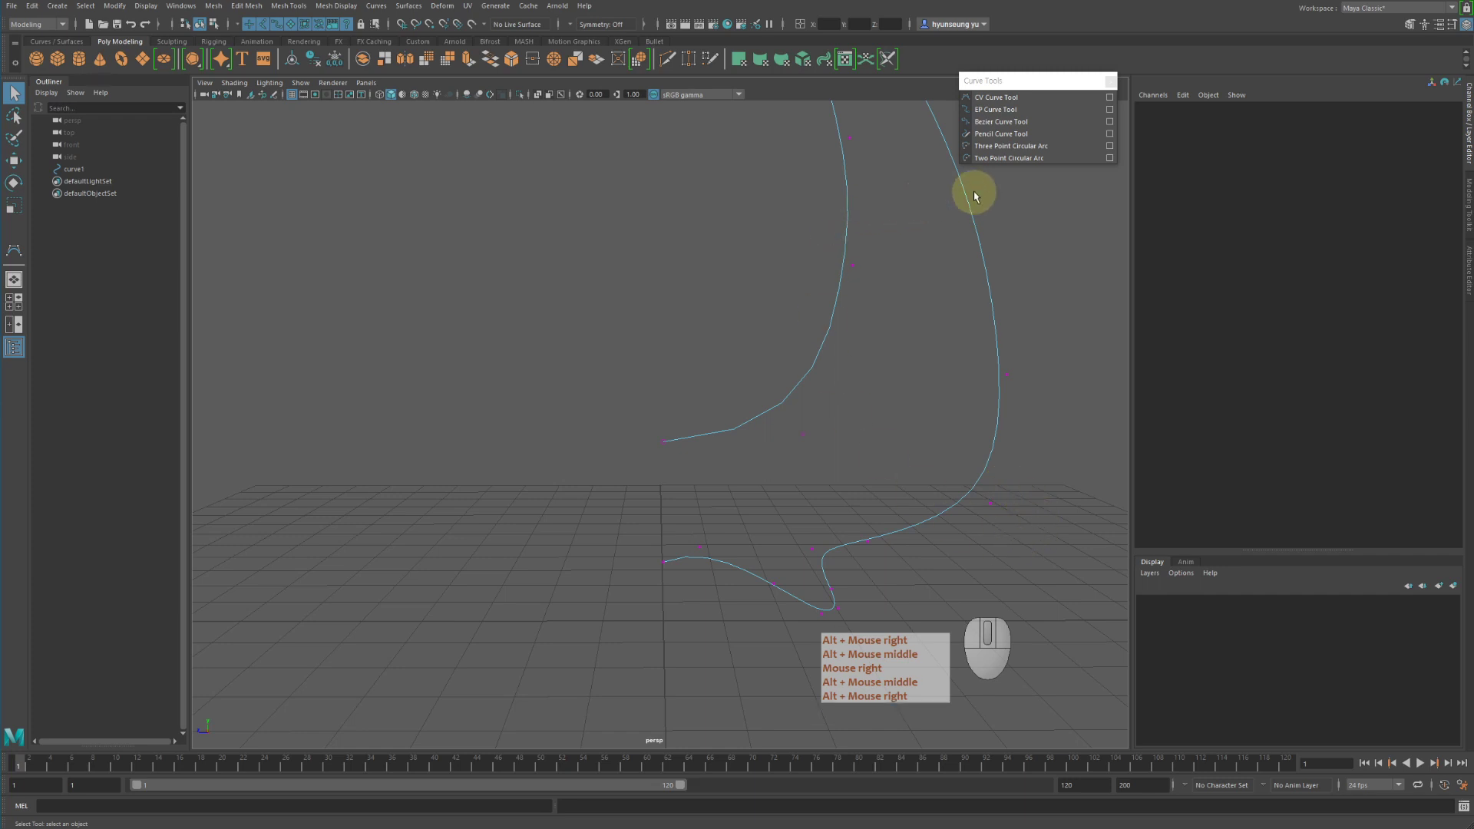
pyautogui.moveTo(973, 194); pyautogui.dragTo(1032, 238)
pyautogui.moveTo(954, 314); pyautogui.dragTo(1104, 428)
pyautogui.moveTo(960, 454); pyautogui.dragTo(1024, 555)
pyautogui.moveTo(776, 393); pyautogui.dragTo(912, 480)
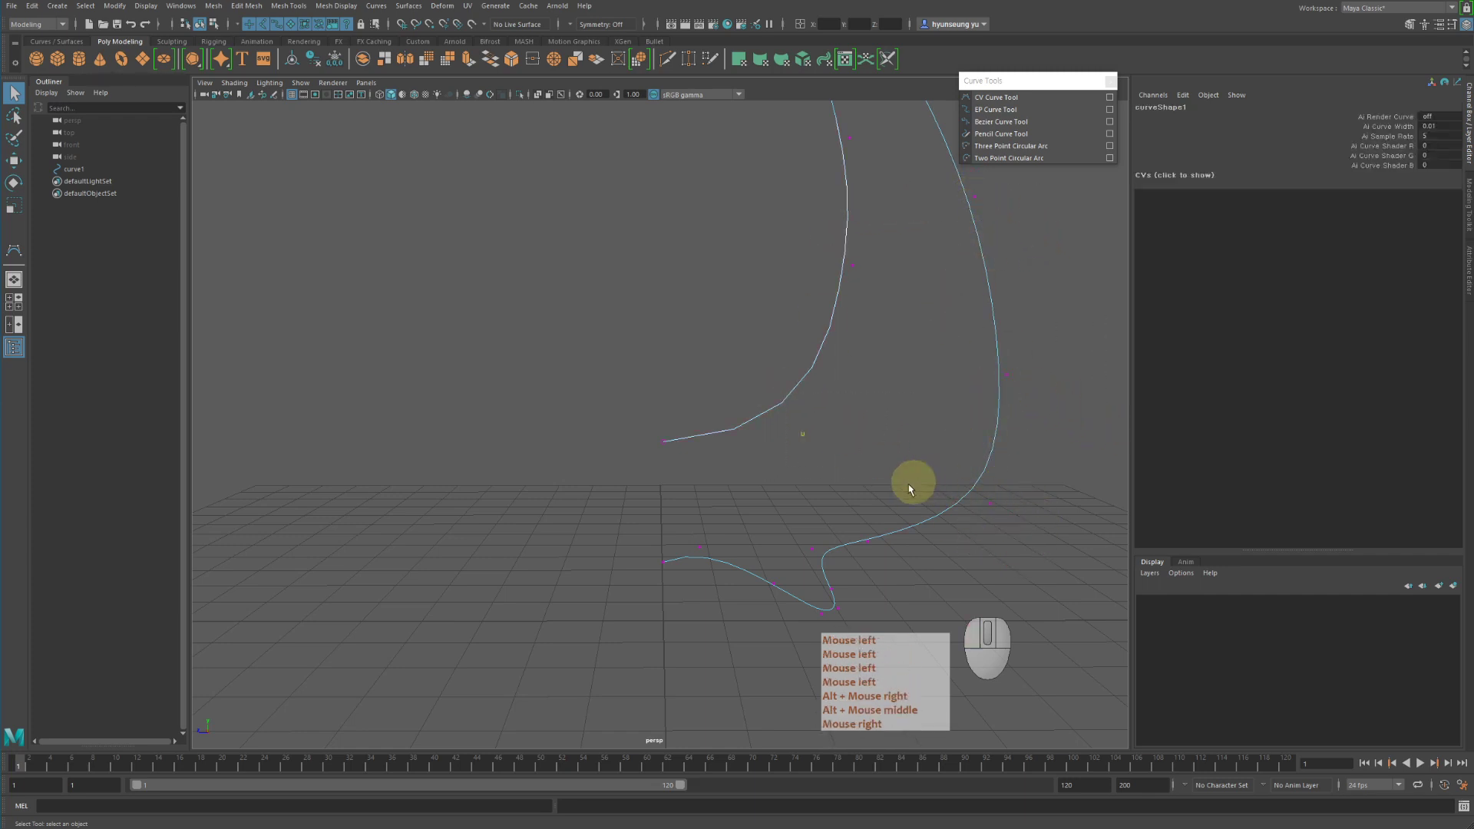
# Select the control vertex next to the inner bottom and the inner wall's end vertex at the axis to examine their alignment.
pyautogui.keyDown('alt'); pyautogui.moveTo(741, 482); pyautogui.dragTo(823, 528, button='right'); pyautogui.keyUp('alt')
pyautogui.keyDown('alt'); pyautogui.moveTo(813, 522); pyautogui.dragTo(676, 354, button='middle'); pyautogui.keyUp('alt')
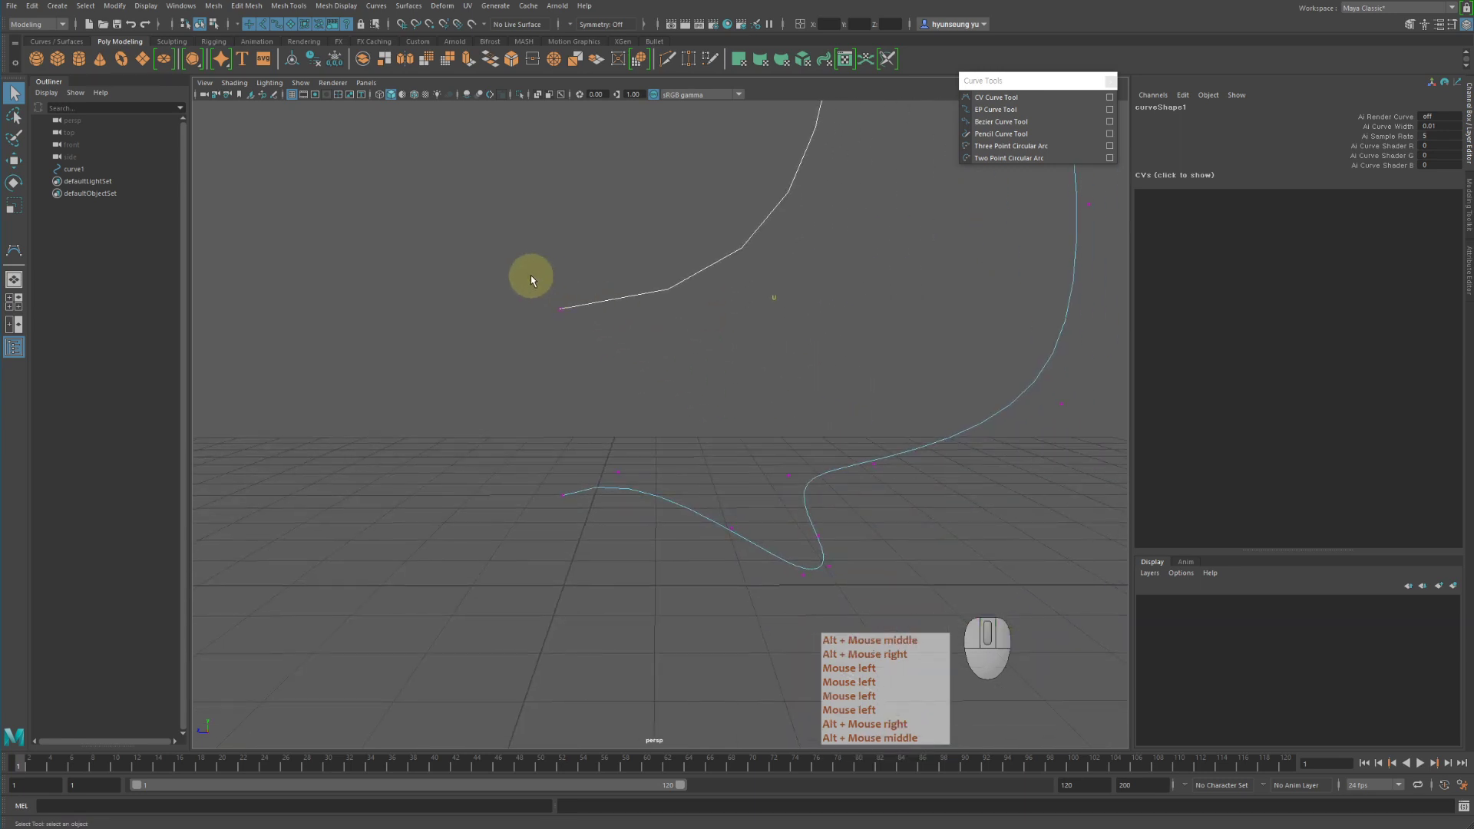
pyautogui.moveTo(531, 275); pyautogui.dragTo(600, 348)
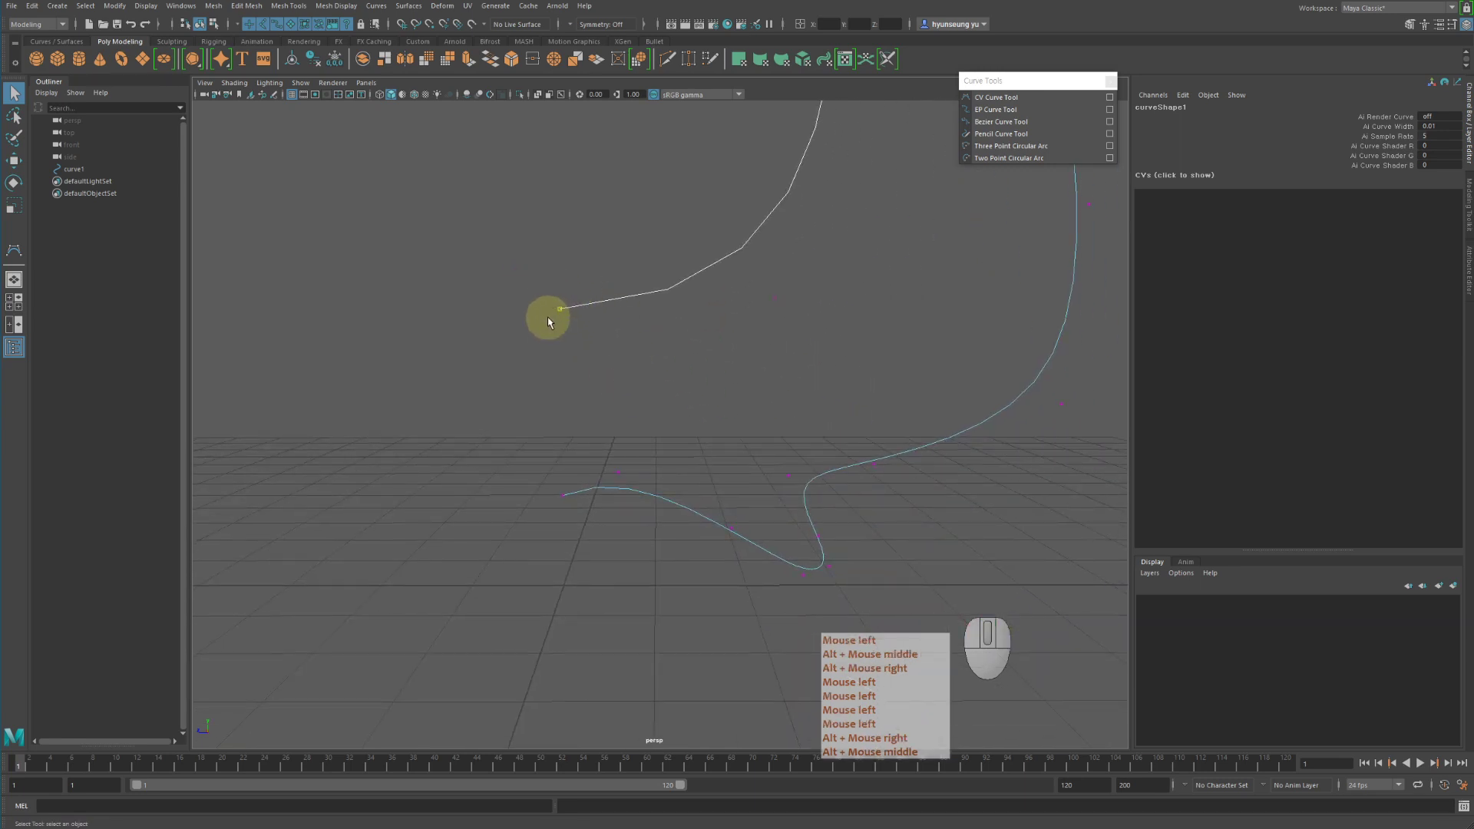
pyautogui.moveTo(713, 263); pyautogui.dragTo(860, 351)
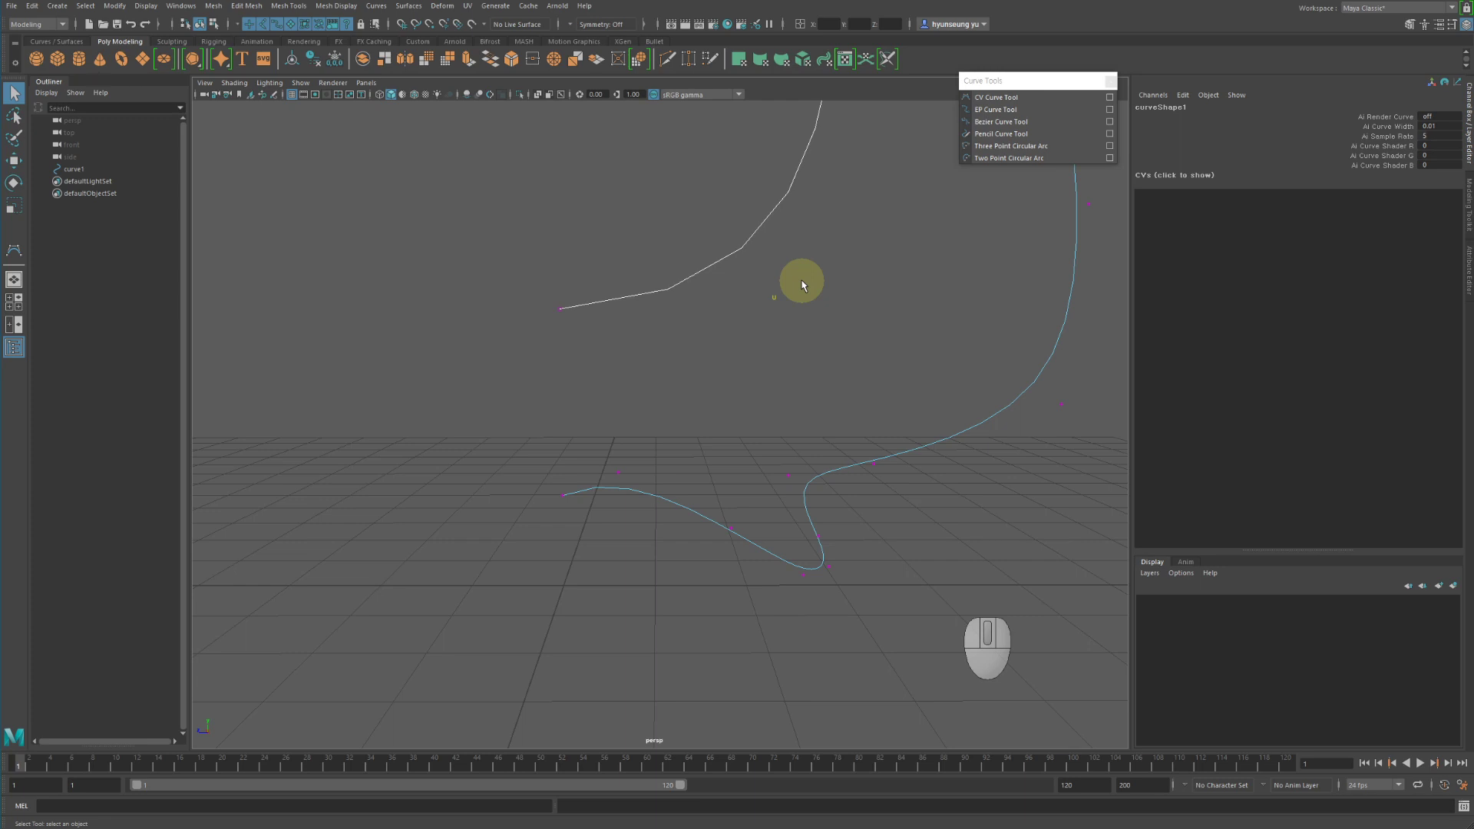
pyautogui.click(504, 276)
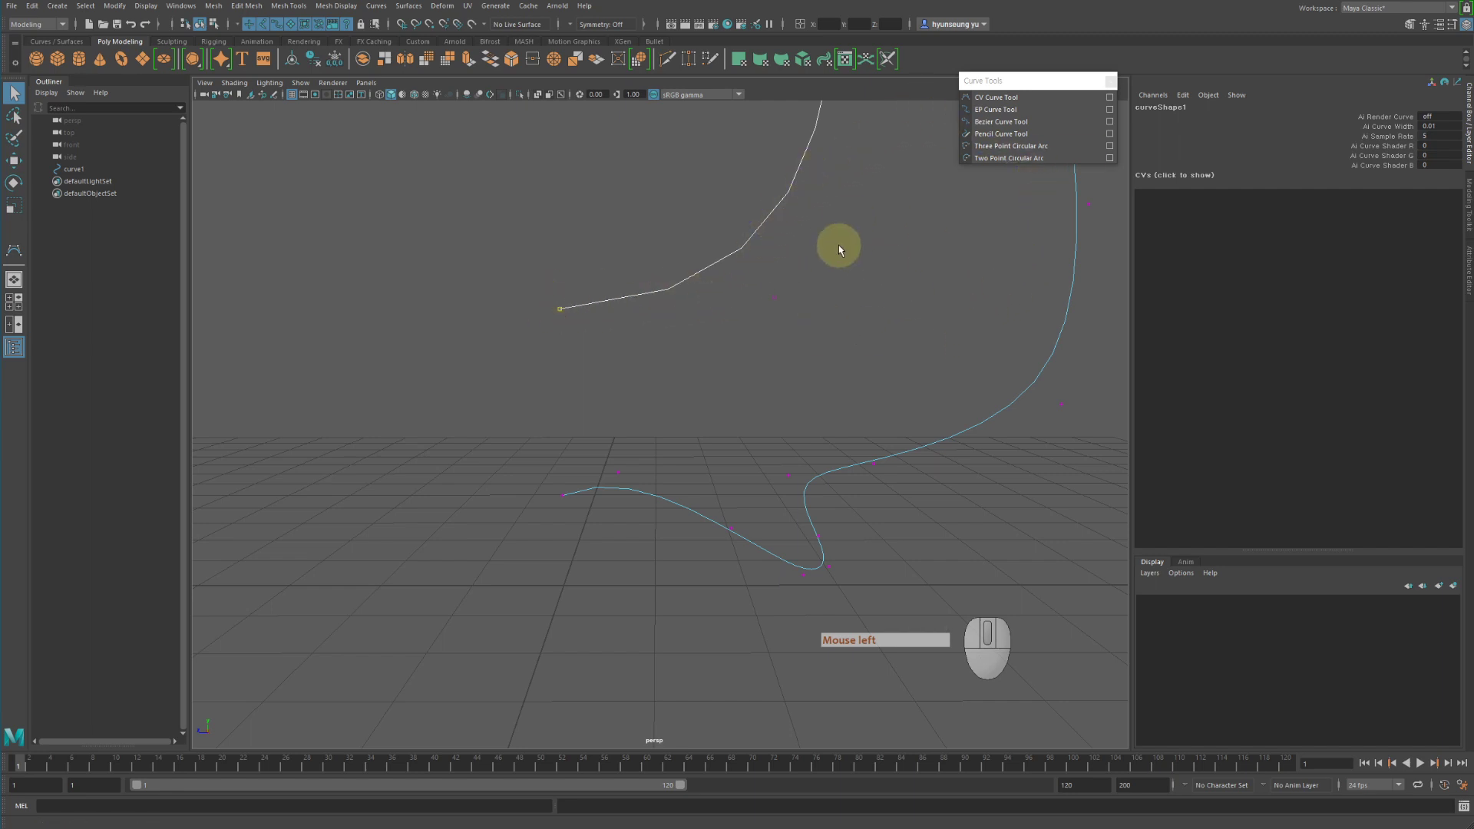
# Return to object mode and select the whole vase profile curve.
pyautogui.keyDown('alt'); pyautogui.moveTo(909, 284); pyautogui.dragTo(264, 180, button='right'); pyautogui.keyUp('alt')
pyautogui.keyDown('alt'); pyautogui.moveTo(658, 359); pyautogui.dragTo(636, 388, button='middle'); pyautogui.keyUp('alt')
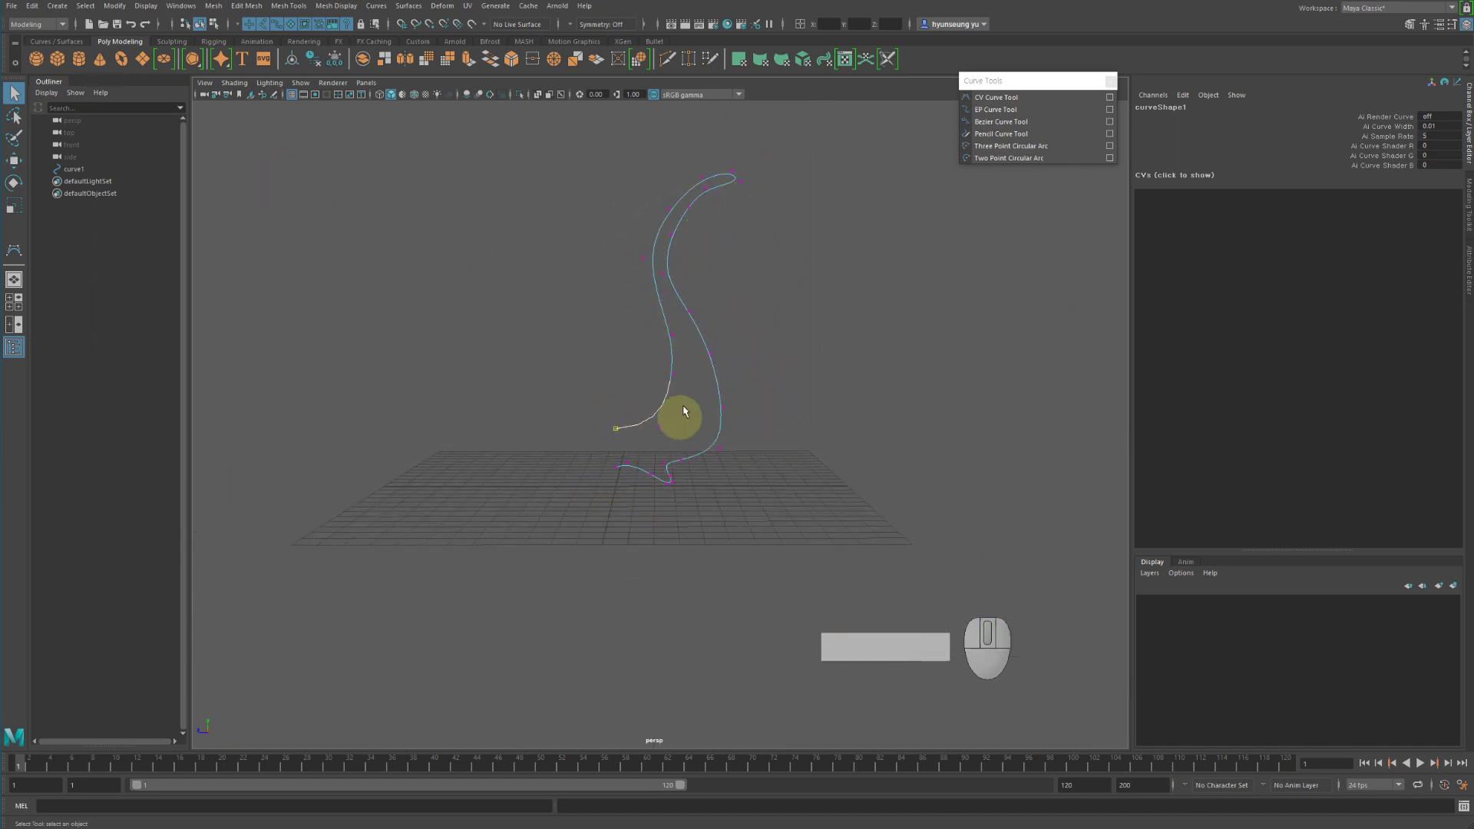
pyautogui.moveTo(695, 363); pyautogui.dragTo(700, 454, button='right')
pyautogui.click(581, 285)
pyautogui.click(694, 296)
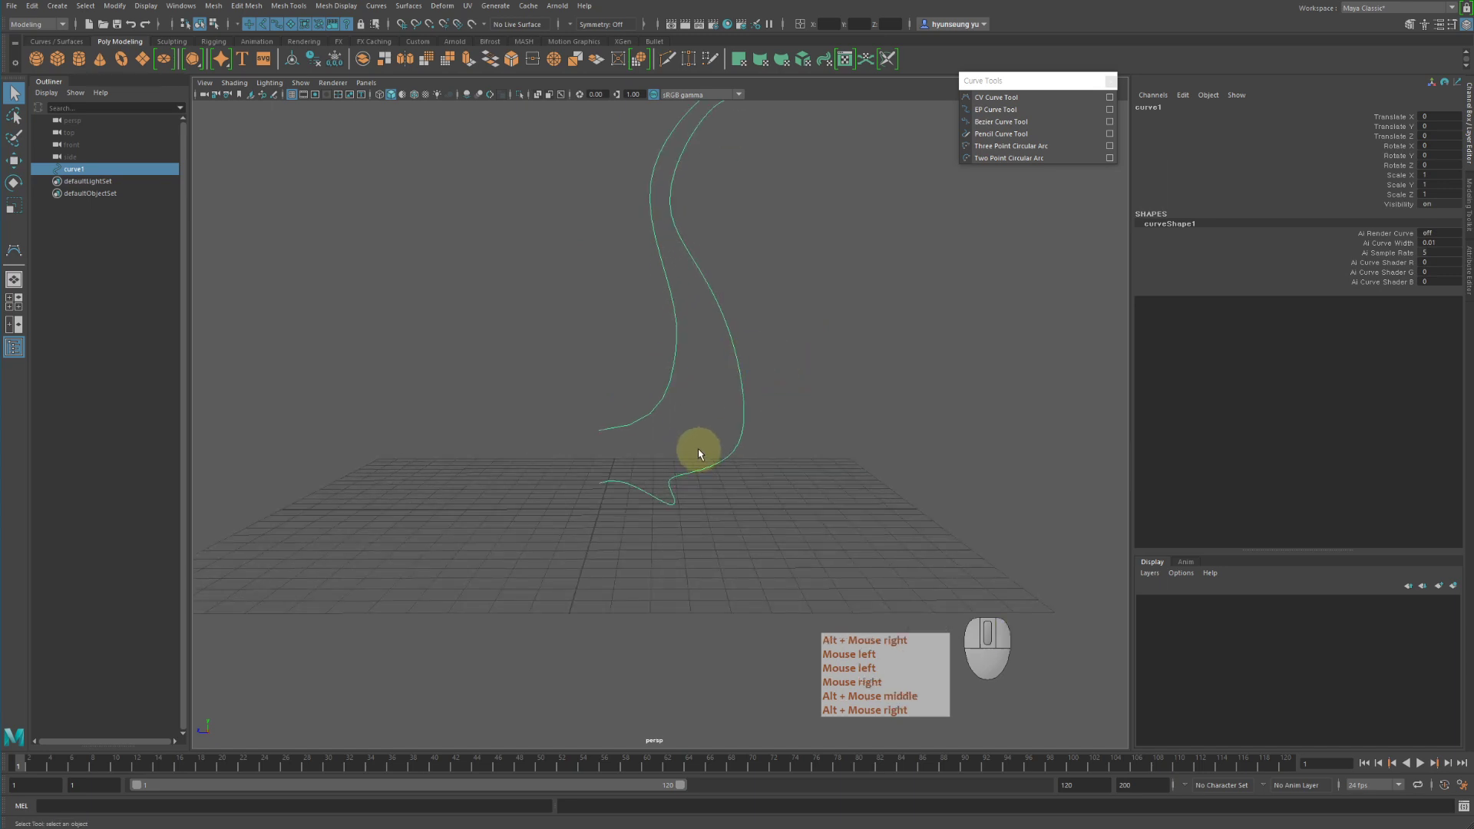
pyautogui.keyDown('alt'); pyautogui.moveTo(698, 449); pyautogui.dragTo(681, 405, button='middle'); pyautogui.keyUp('alt')
pyautogui.keyDown('alt'); pyautogui.moveTo(680, 404); pyautogui.dragTo(645, 210, button='right'); pyautogui.keyUp('alt')
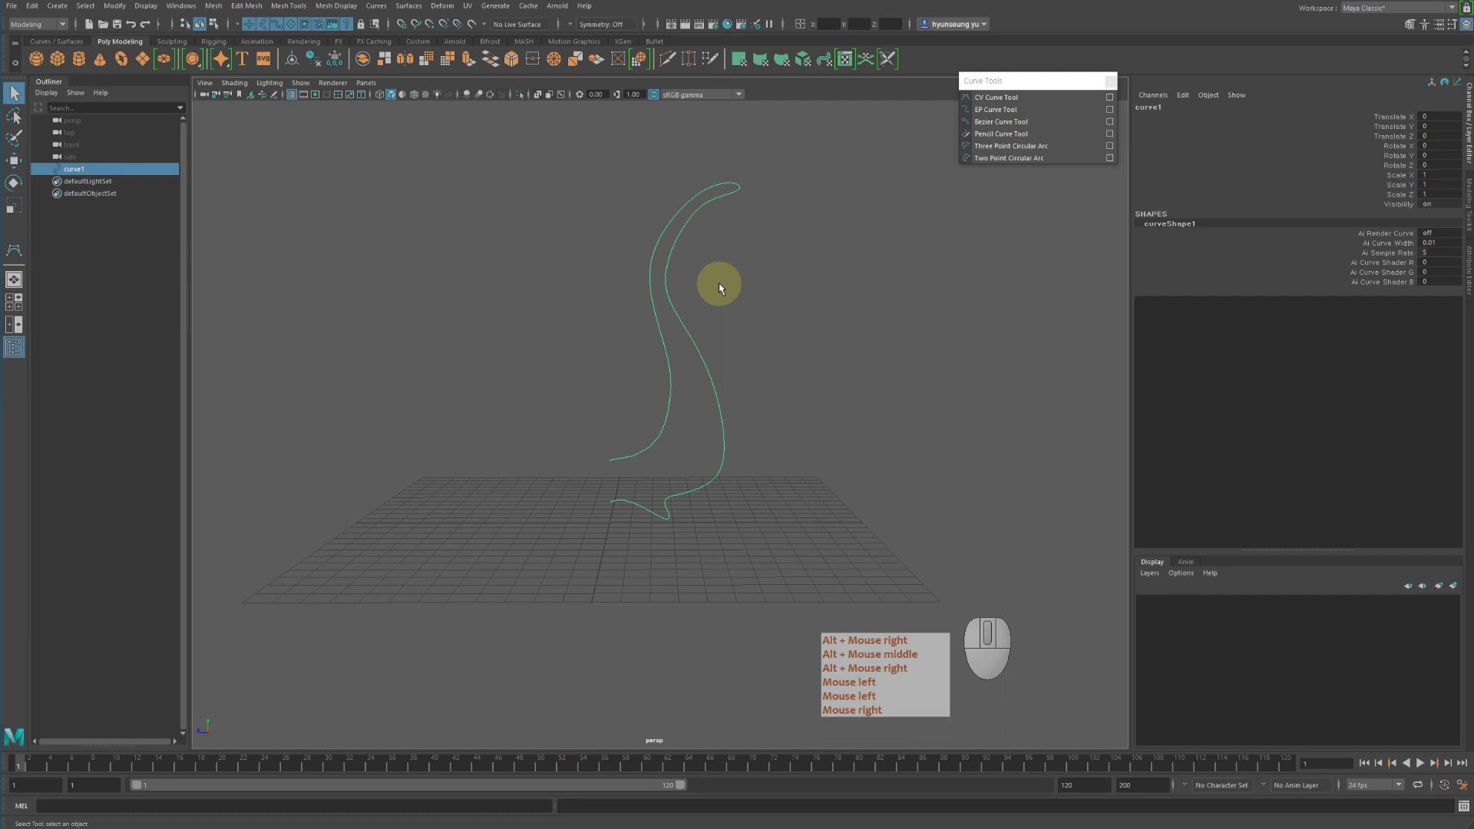
# Reverse the direction of the vase profile curve and keep the curve selected.
pyautogui.click(375, 6)
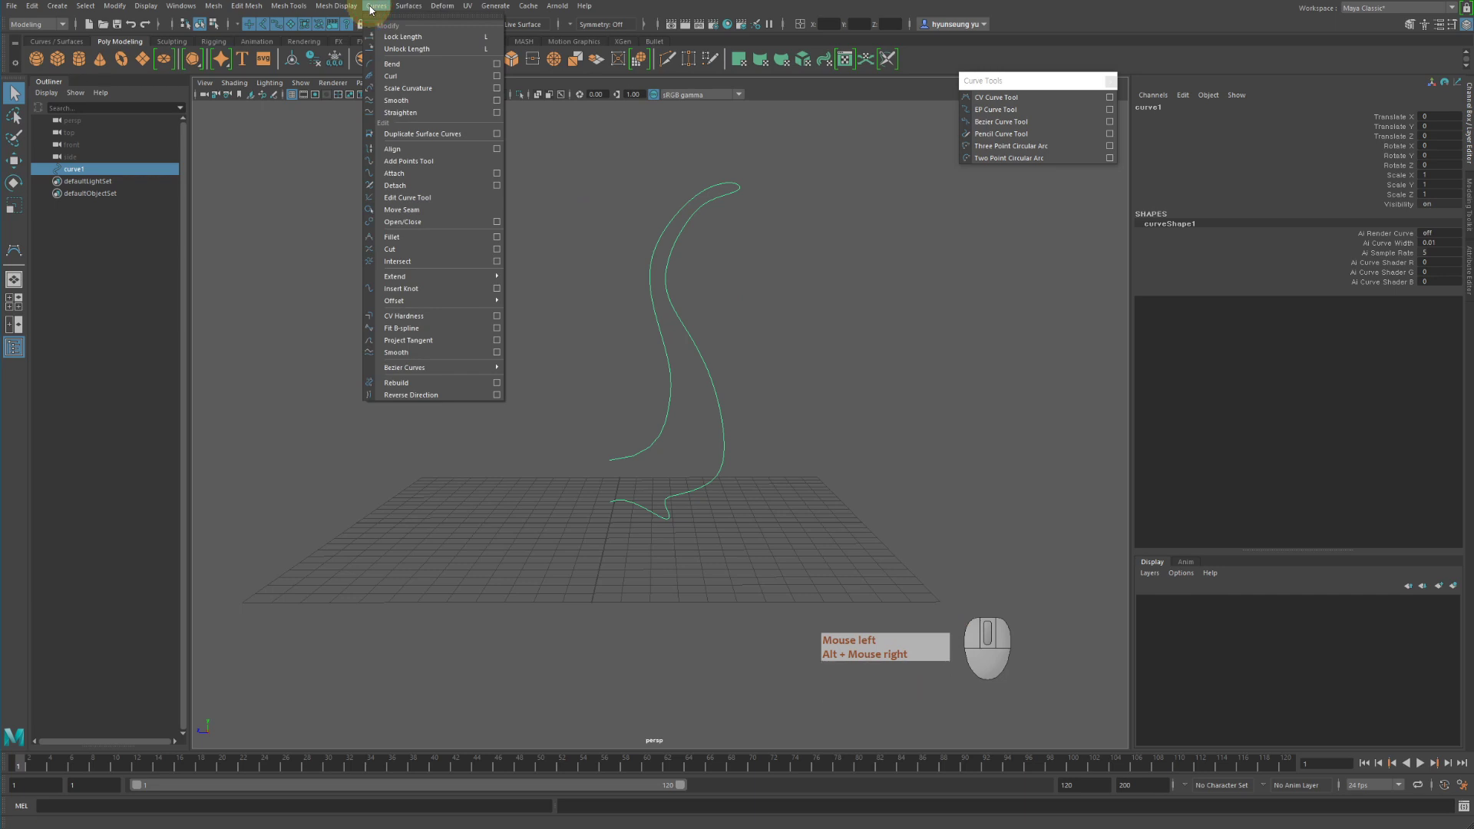
pyautogui.click(434, 401)
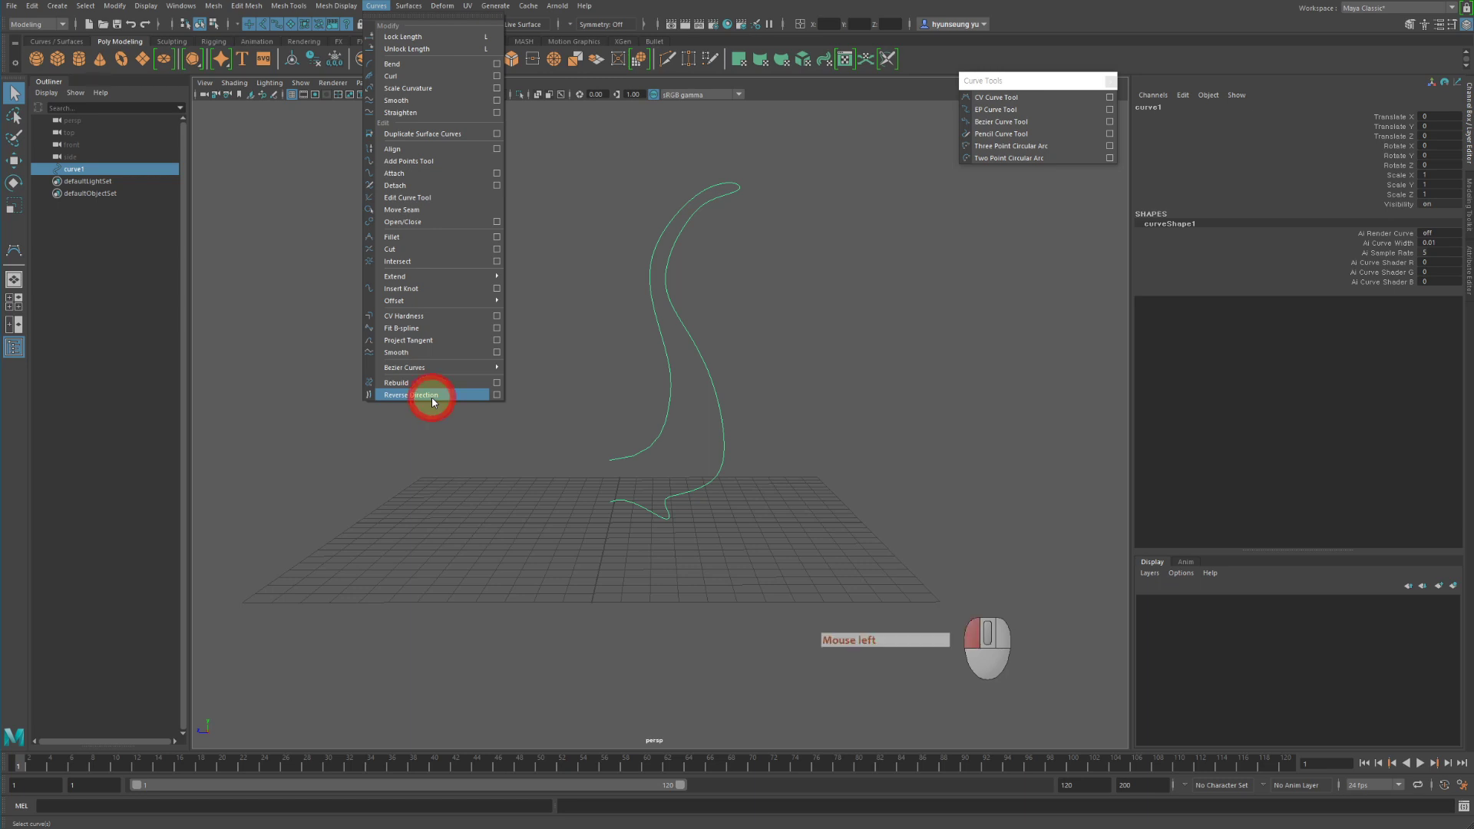
pyautogui.click(635, 405)
pyautogui.click(705, 335)
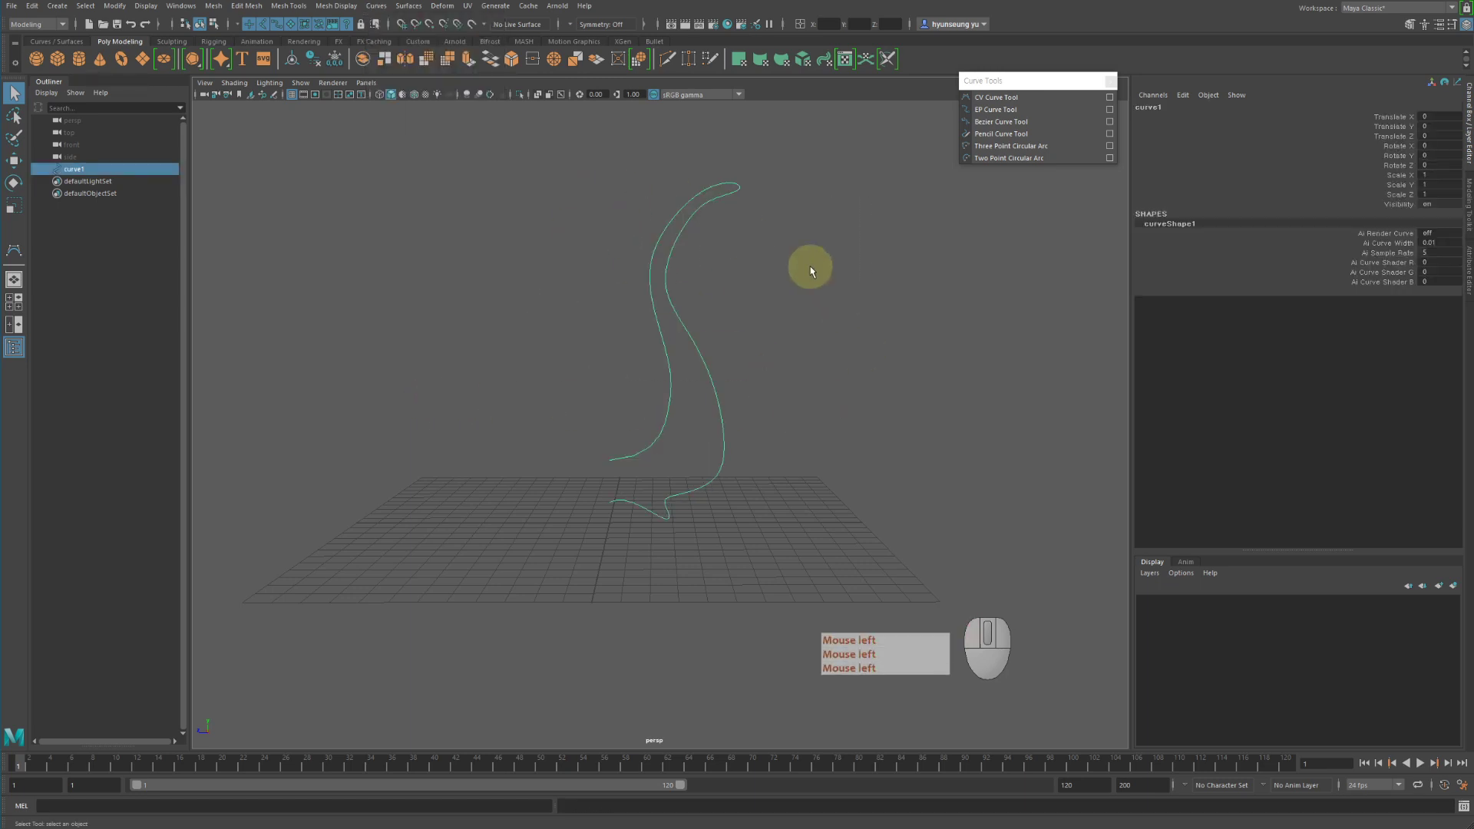
# Show the reversed curve's control vertices and examine them along the base, the walls and the rim.
pyautogui.keyDown('alt'); pyautogui.moveTo(809, 270); pyautogui.dragTo(1044, 453, button='right'); pyautogui.keyUp('alt')
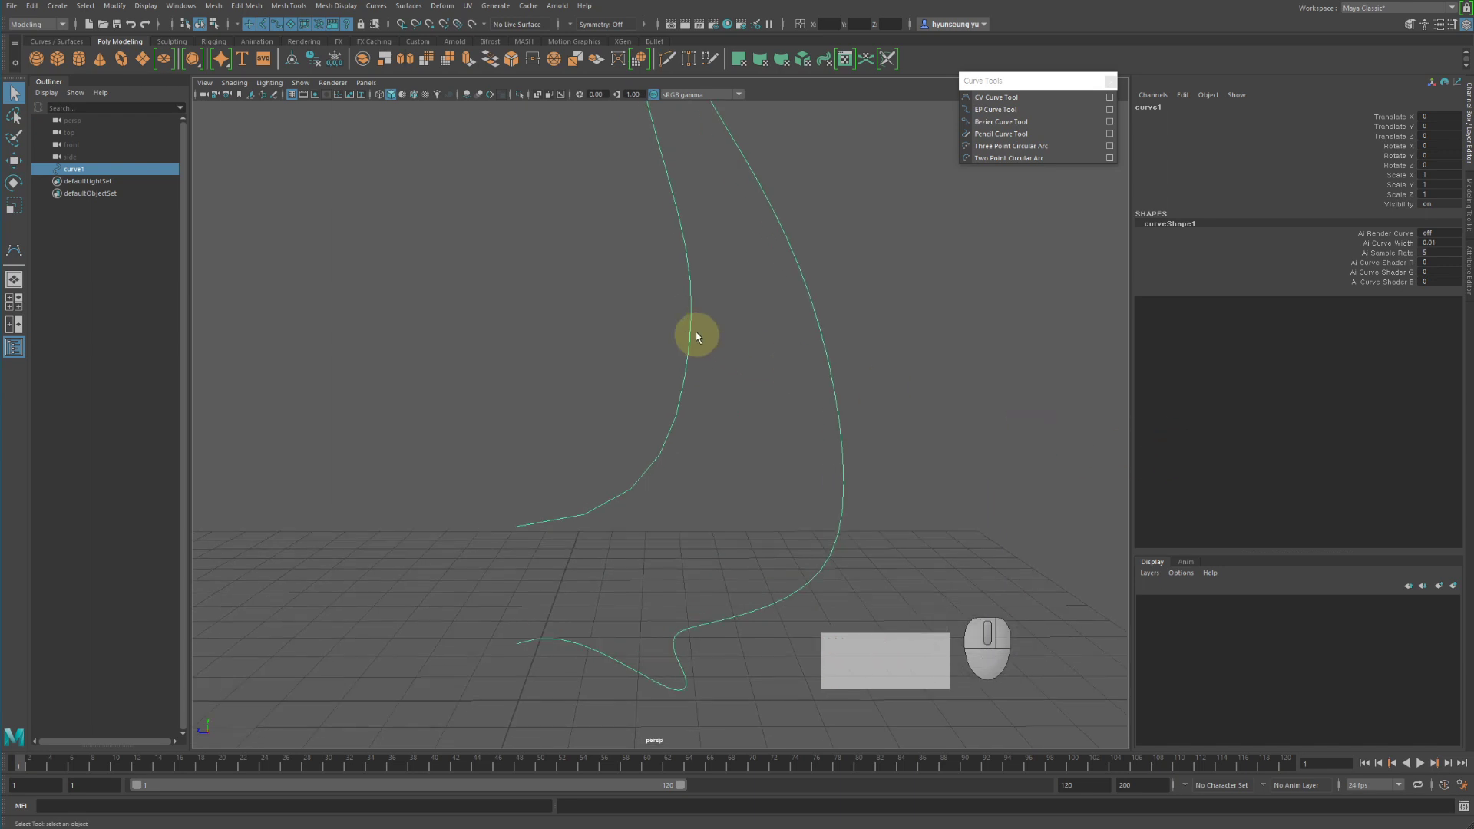
pyautogui.rightClick(695, 331)
pyautogui.moveTo(695, 332); pyautogui.dragTo(658, 331, button='right')
pyautogui.keyDown('alt'); pyautogui.moveTo(845, 513); pyautogui.dragTo(658, 415, button='right'); pyautogui.keyUp('alt')
pyautogui.keyDown('alt'); pyautogui.moveTo(658, 415); pyautogui.dragTo(698, 358, button='middle'); pyautogui.keyUp('alt')
pyautogui.keyDown('alt'); pyautogui.moveTo(635, 504); pyautogui.dragTo(780, 464, button='right'); pyautogui.keyUp('alt')
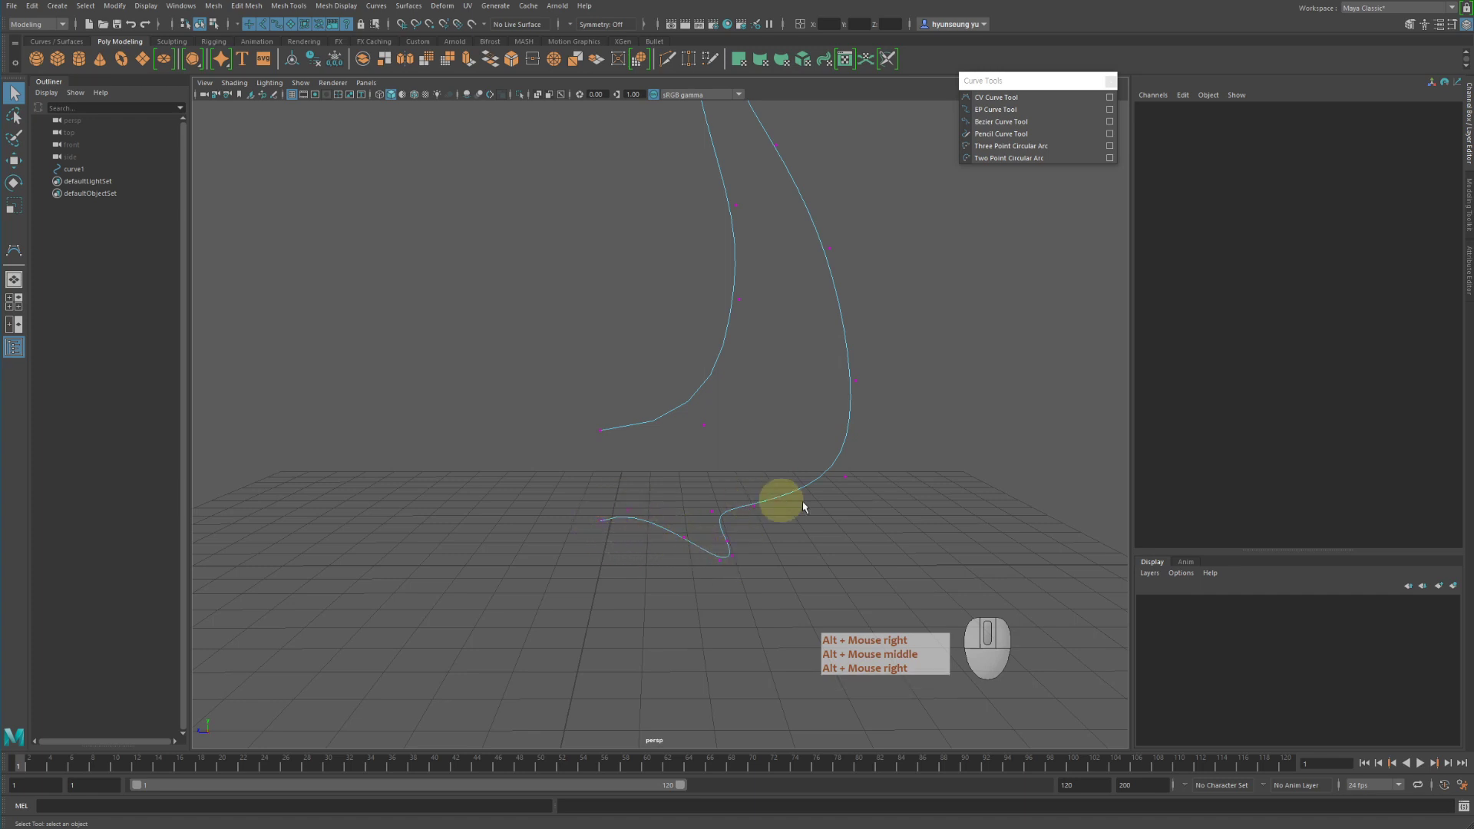
pyautogui.keyDown('alt'); pyautogui.moveTo(909, 325); pyautogui.dragTo(788, 292, button='right'); pyautogui.keyUp('alt')
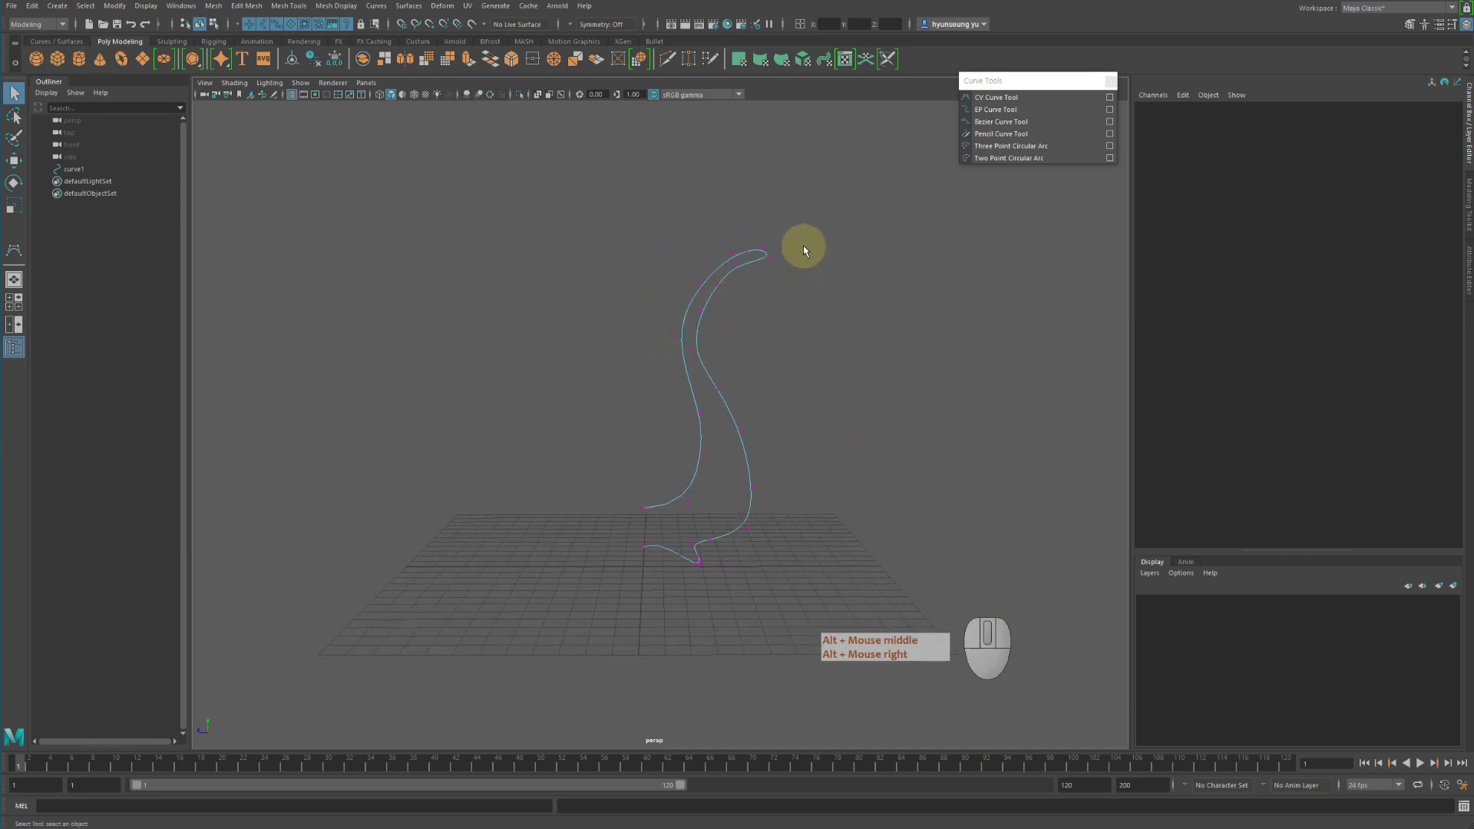
# Return to object mode, reselect the profile curve and revolve it into a vase surface.
pyautogui.rightClick(731, 250)
pyautogui.moveTo(731, 249); pyautogui.dragTo(798, 232, button='right')
pyautogui.click(836, 234)
pyautogui.click(765, 256)
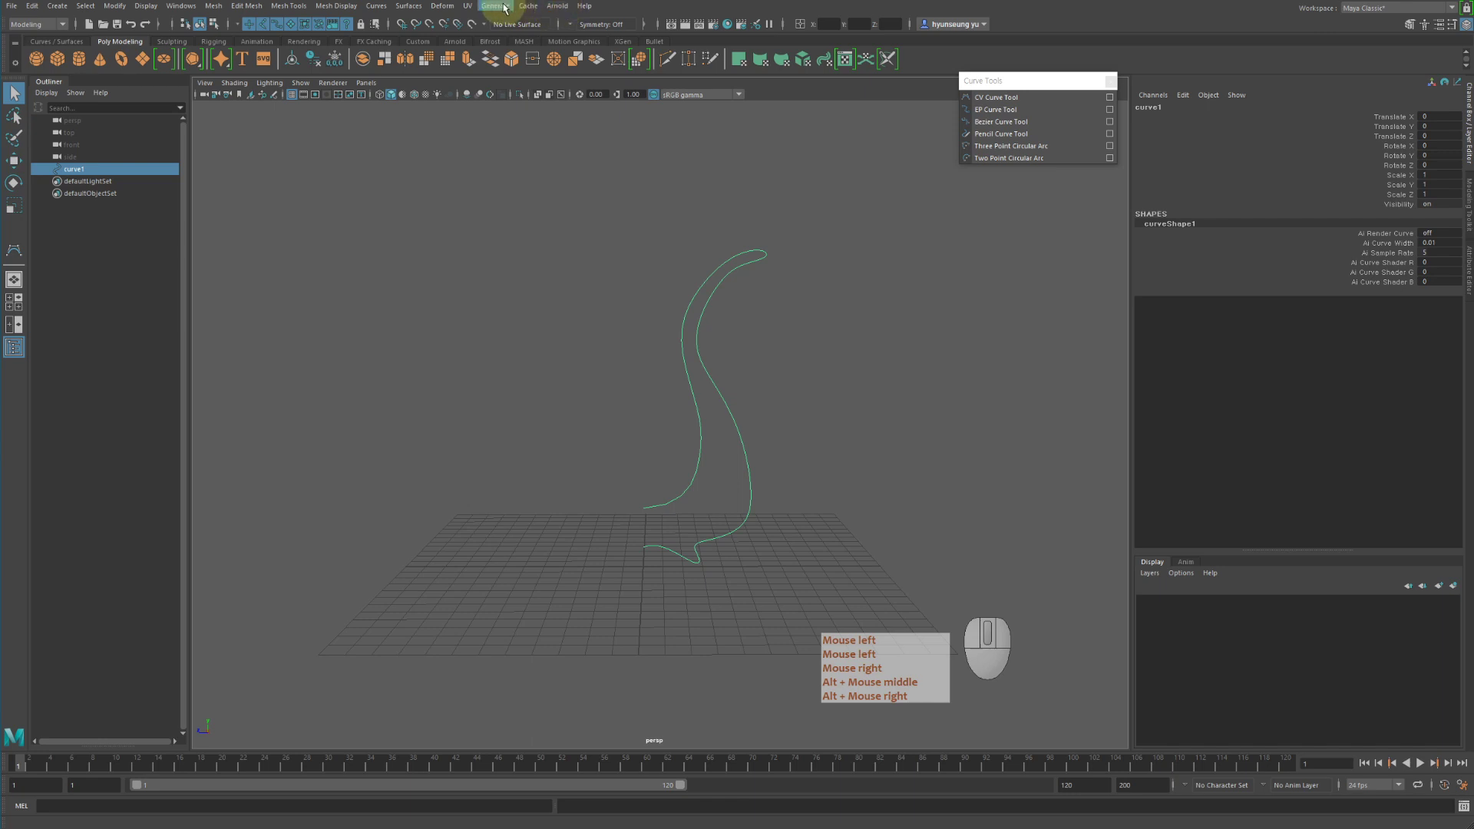
pyautogui.click(408, 5)
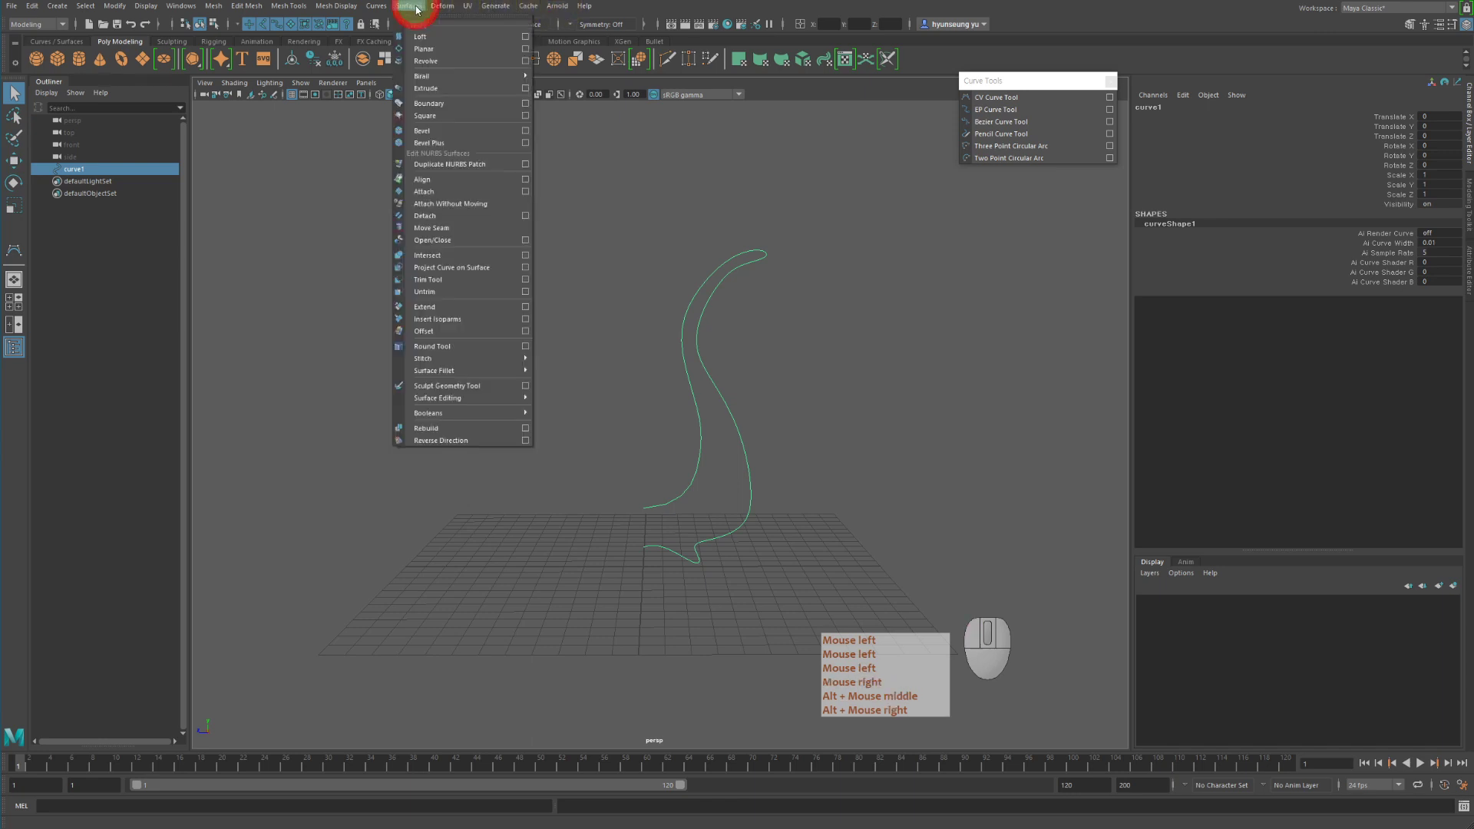
pyautogui.click(425, 61)
pyautogui.click(845, 355)
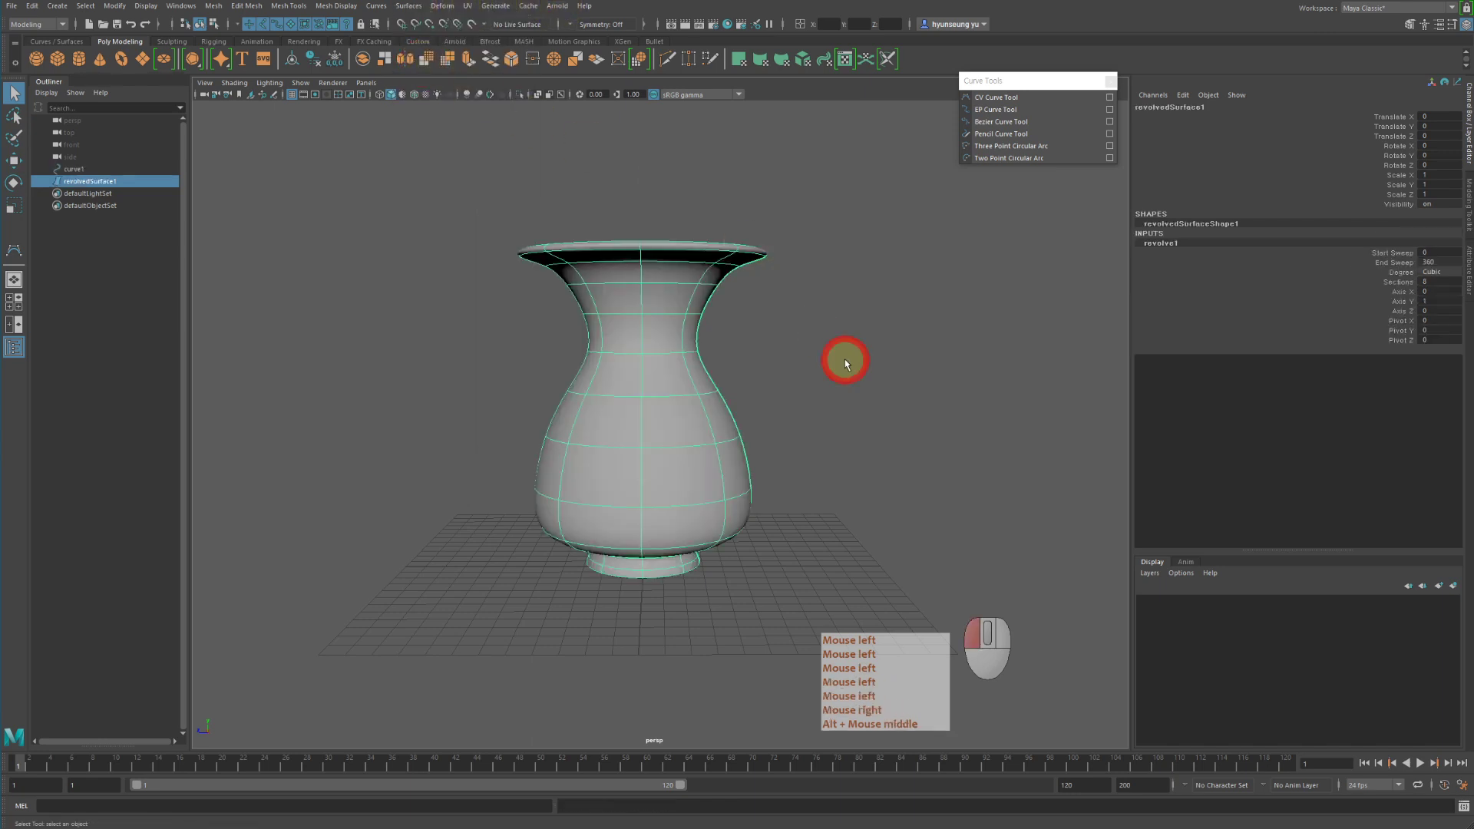
# Inspect the shading of the revolved vase from above, from the side and from below.
pyautogui.keyDown('alt'); pyautogui.moveTo(845, 356); pyautogui.dragTo(904, 430); pyautogui.keyUp('alt')
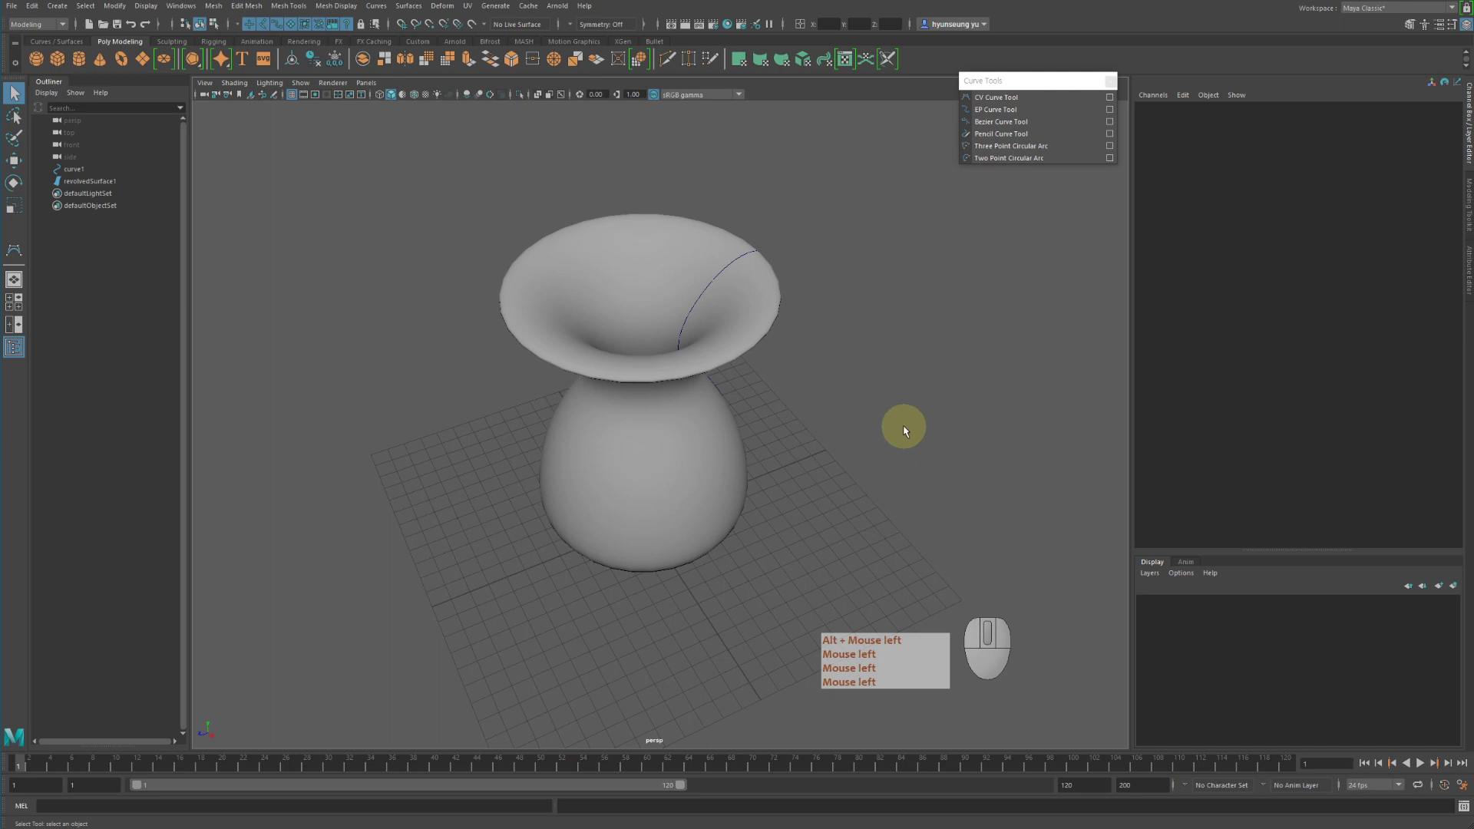
pyautogui.keyDown('alt'); pyautogui.moveTo(868, 415); pyautogui.dragTo(822, 384); pyautogui.keyUp('alt')
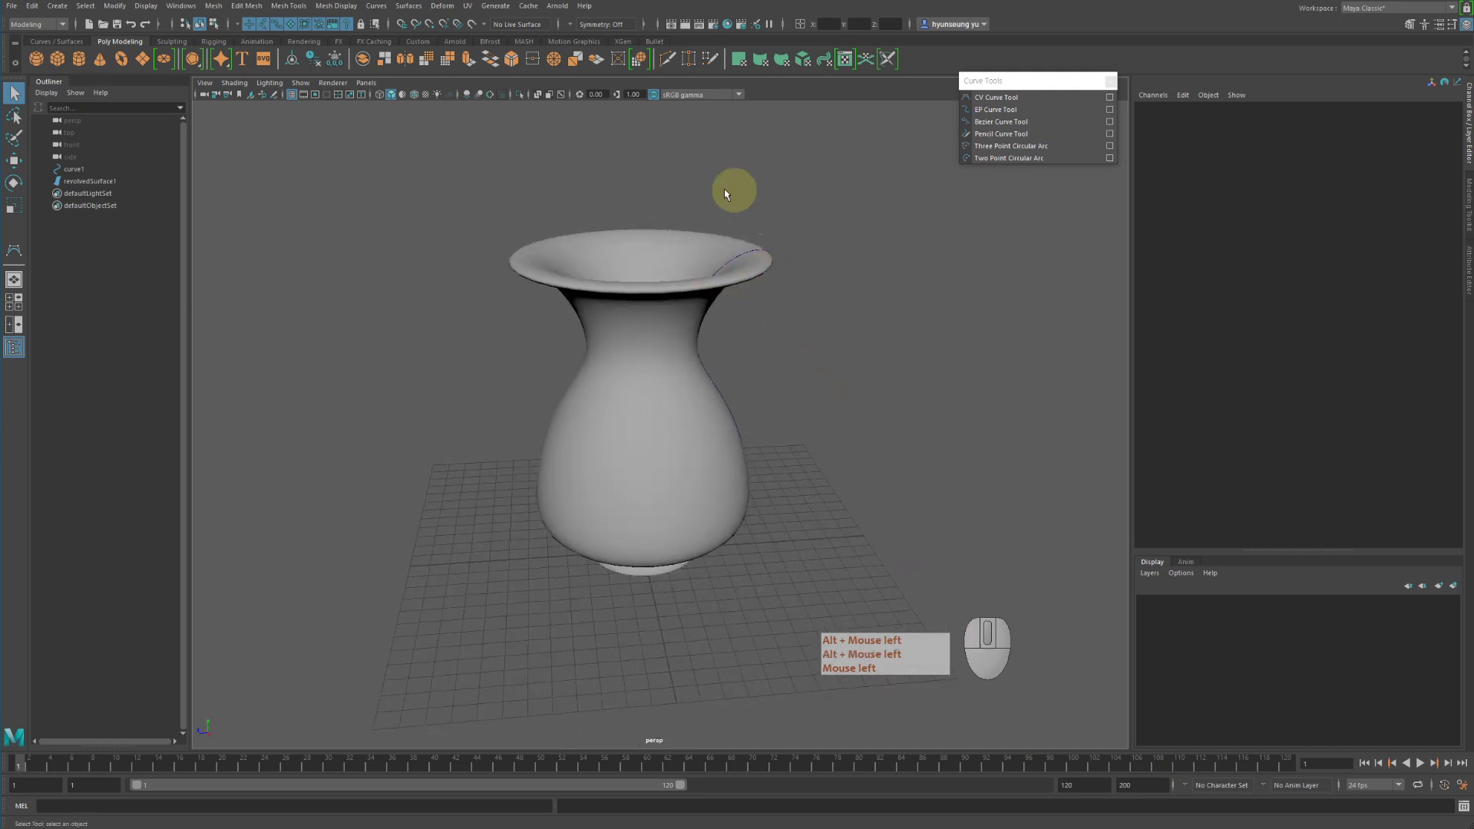
pyautogui.keyDown('alt'); pyautogui.moveTo(892, 328); pyautogui.dragTo(855, 322); pyautogui.keyUp('alt')
pyautogui.keyDown('alt'); pyautogui.moveTo(855, 321); pyautogui.dragTo(952, 296, button='right'); pyautogui.keyUp('alt')
pyautogui.keyDown('alt'); pyautogui.moveTo(951, 297); pyautogui.dragTo(953, 288, button='middle'); pyautogui.keyUp('alt')
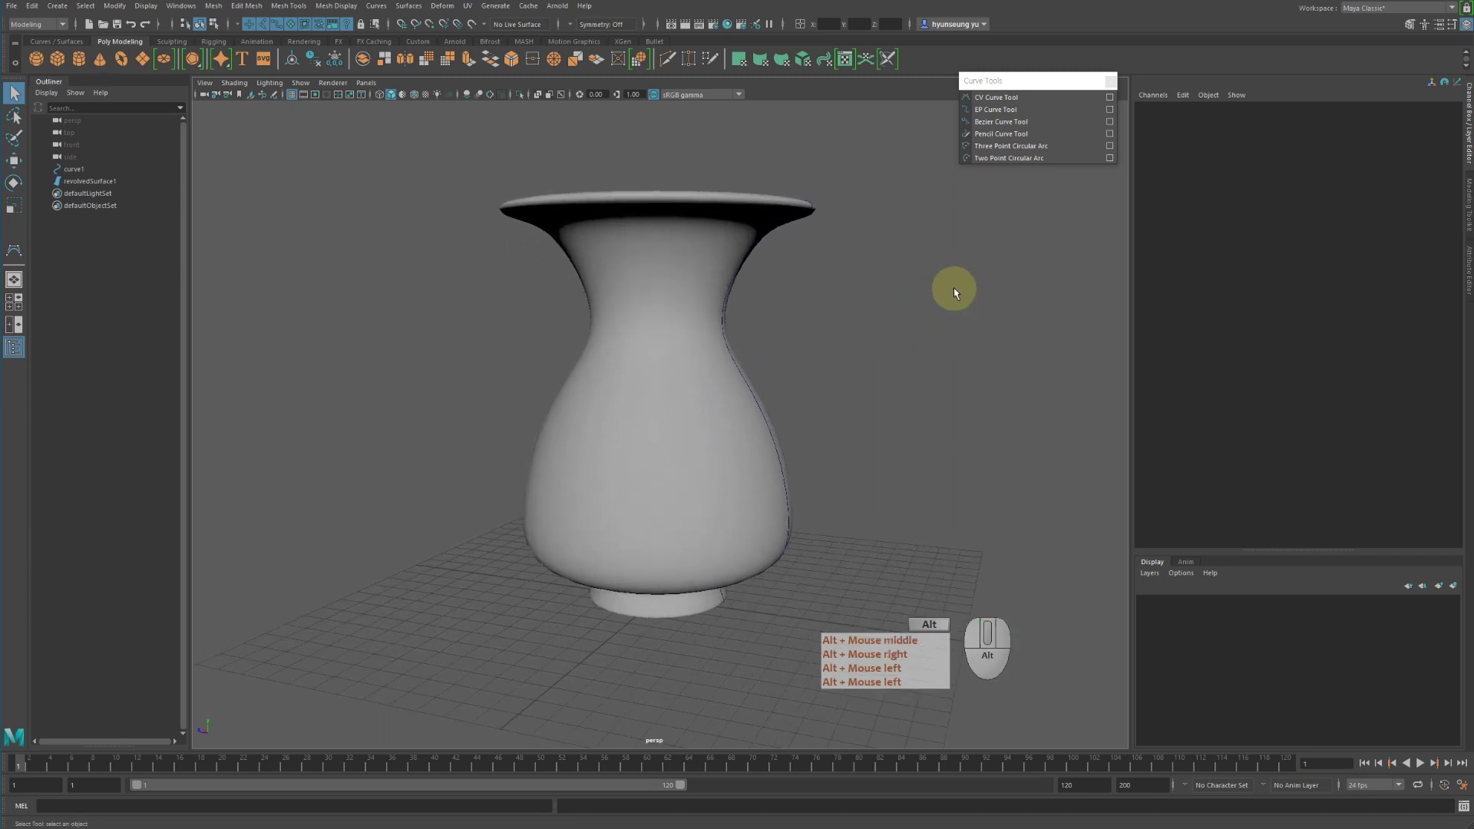
pyautogui.keyDown('alt'); pyautogui.moveTo(953, 287); pyautogui.dragTo(989, 303); pyautogui.keyUp('alt')
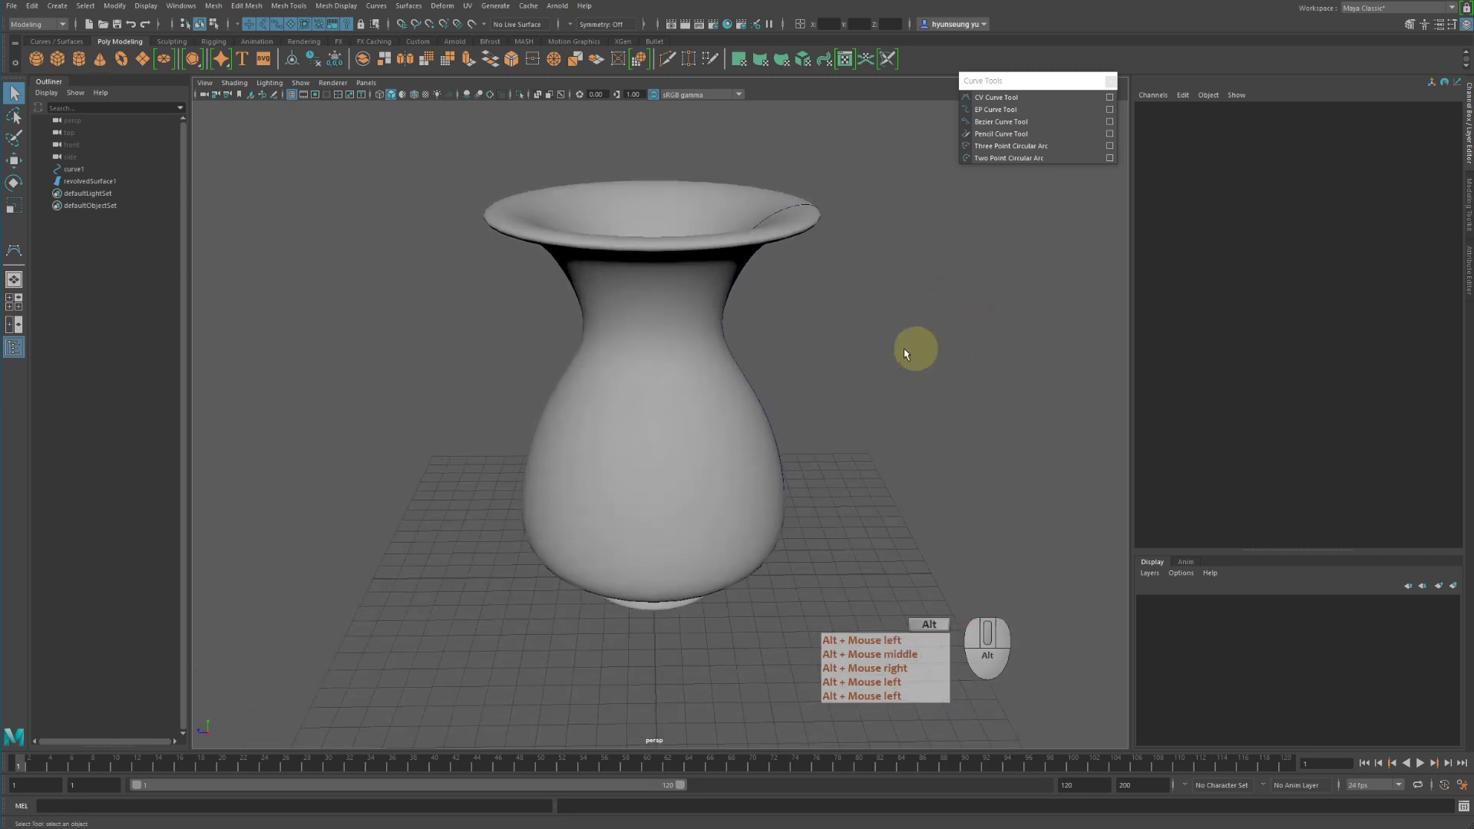
pyautogui.keyDown('alt'); pyautogui.moveTo(917, 348); pyautogui.dragTo(882, 305); pyautogui.keyUp('alt')
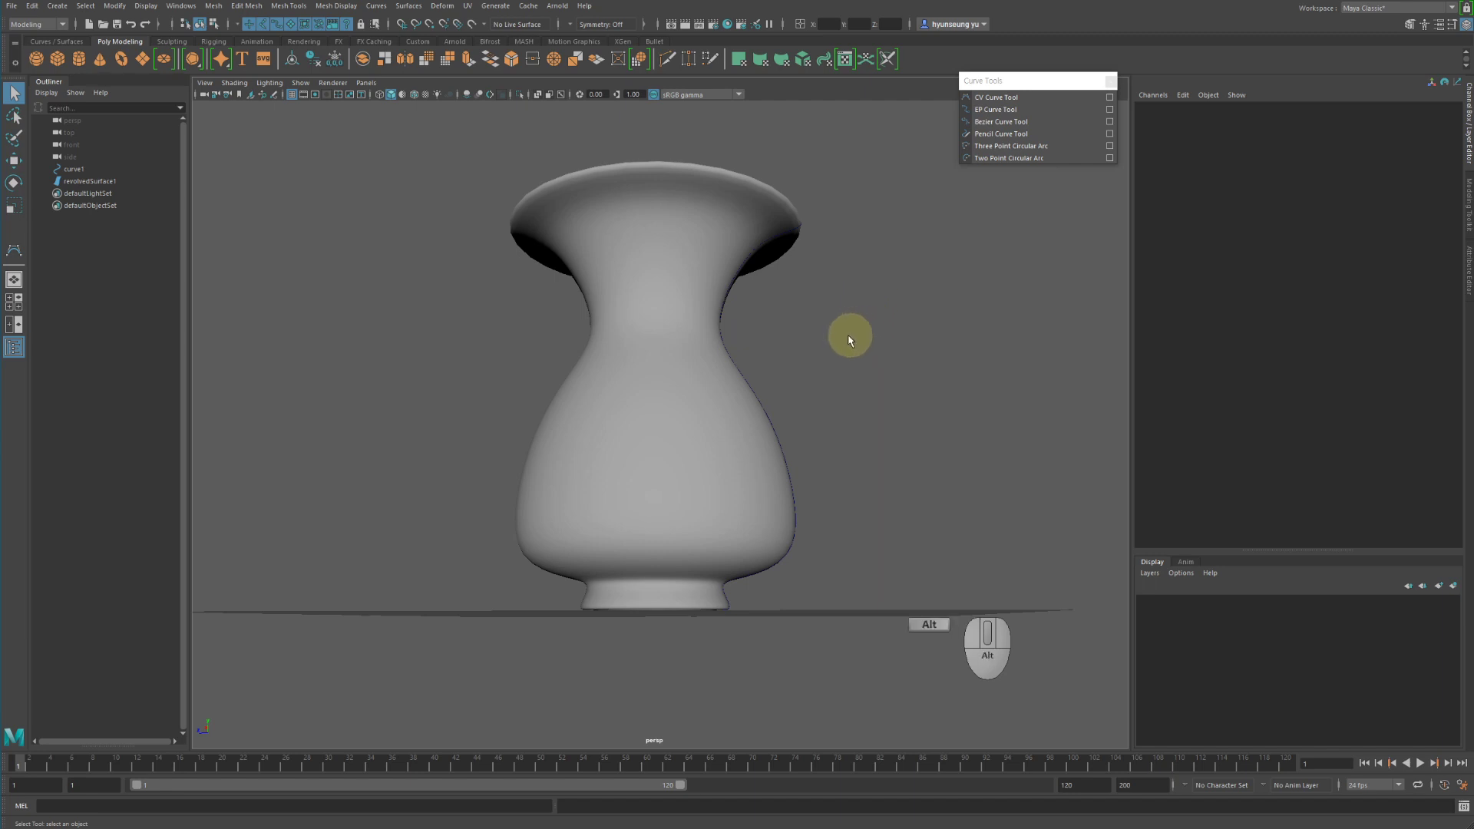
pyautogui.keyDown('alt'); pyautogui.moveTo(849, 335); pyautogui.dragTo(806, 215); pyautogui.keyUp('alt')
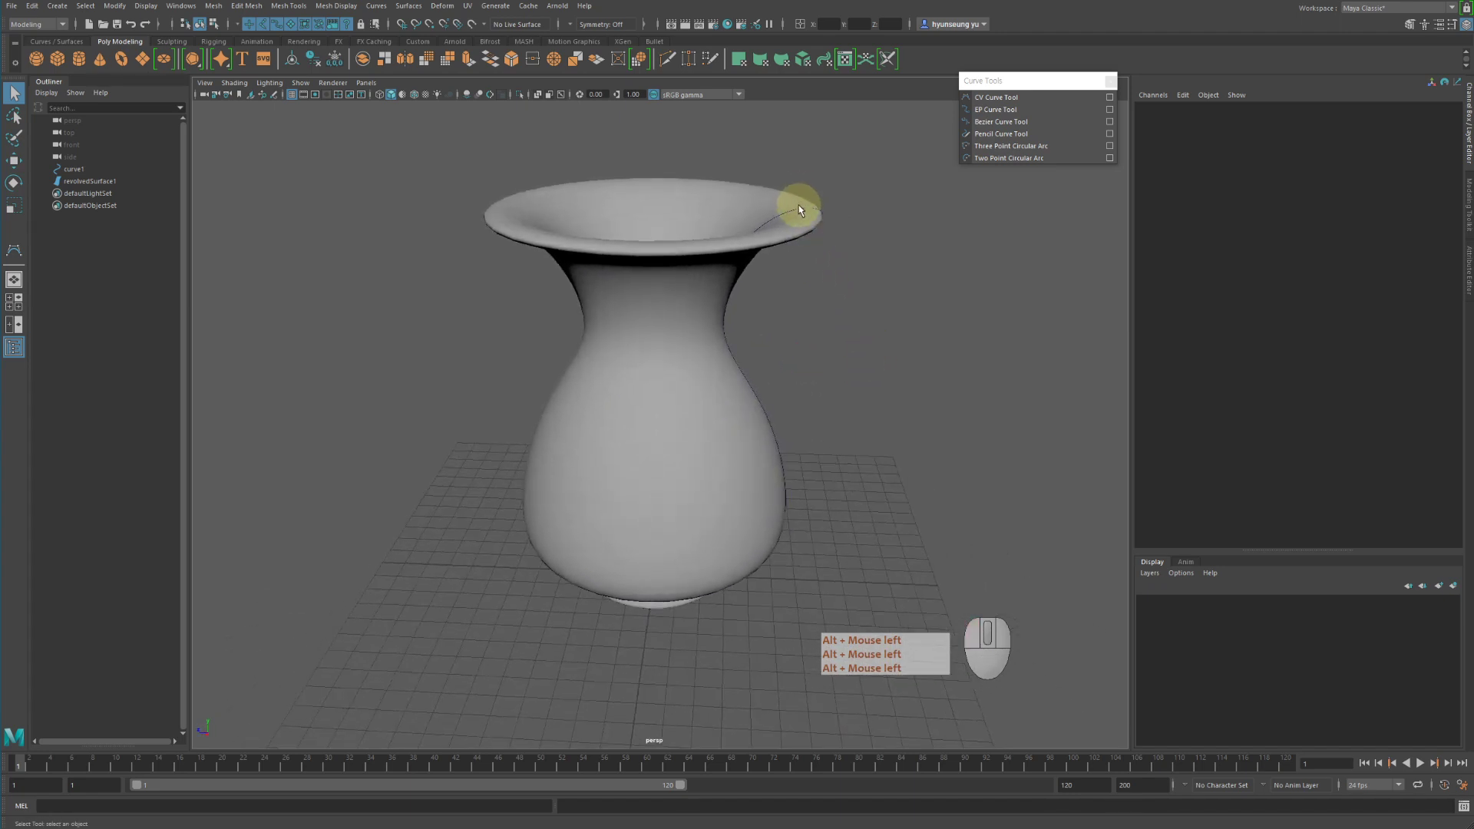
# Examine the profile curve overlapping the vase surface by selecting and deselecting it at the rim.
pyautogui.click(798, 207)
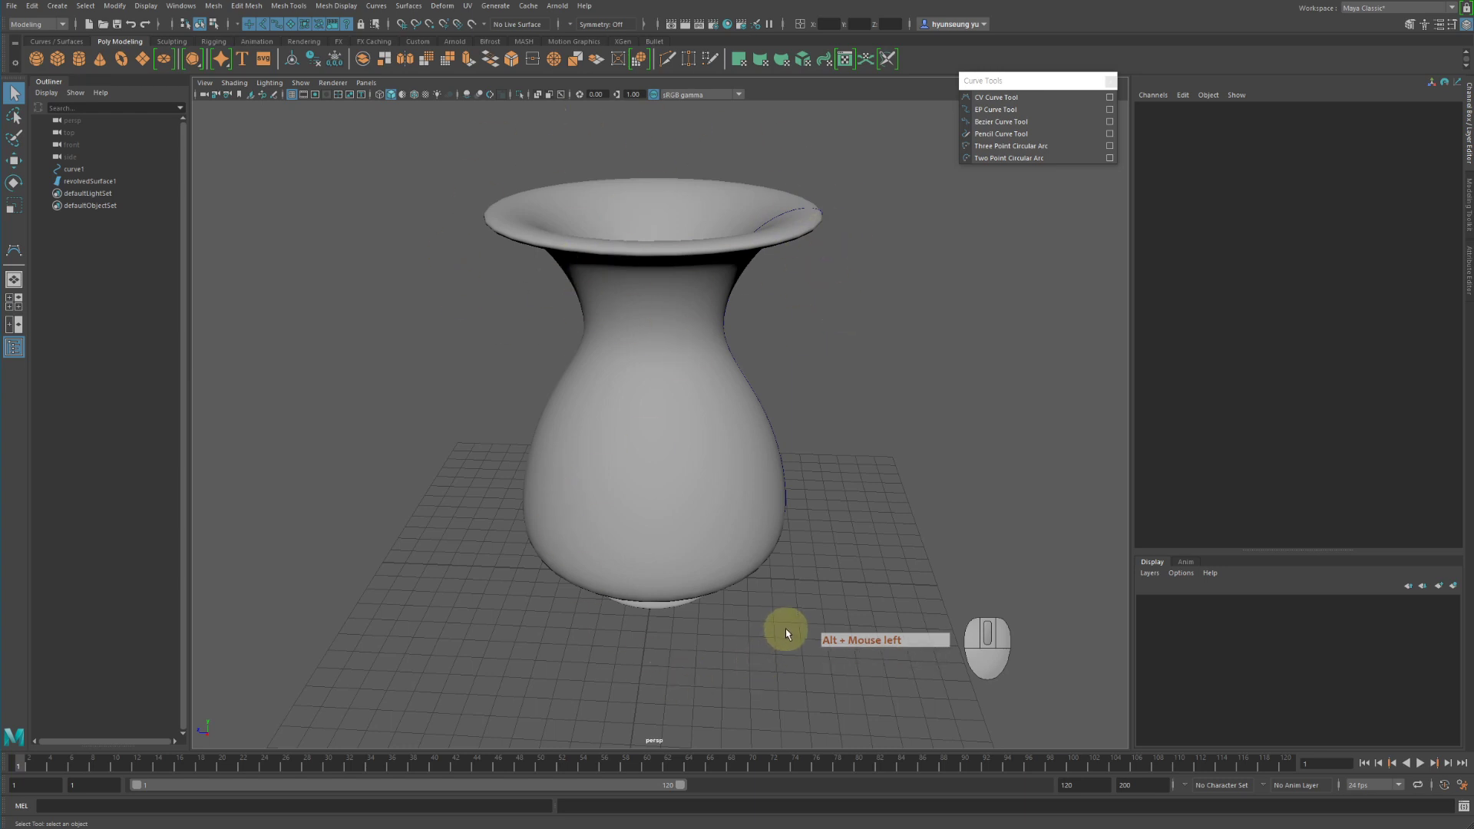
pyautogui.keyDown('alt'); pyautogui.moveTo(849, 396); pyautogui.dragTo(847, 411); pyautogui.keyUp('alt')
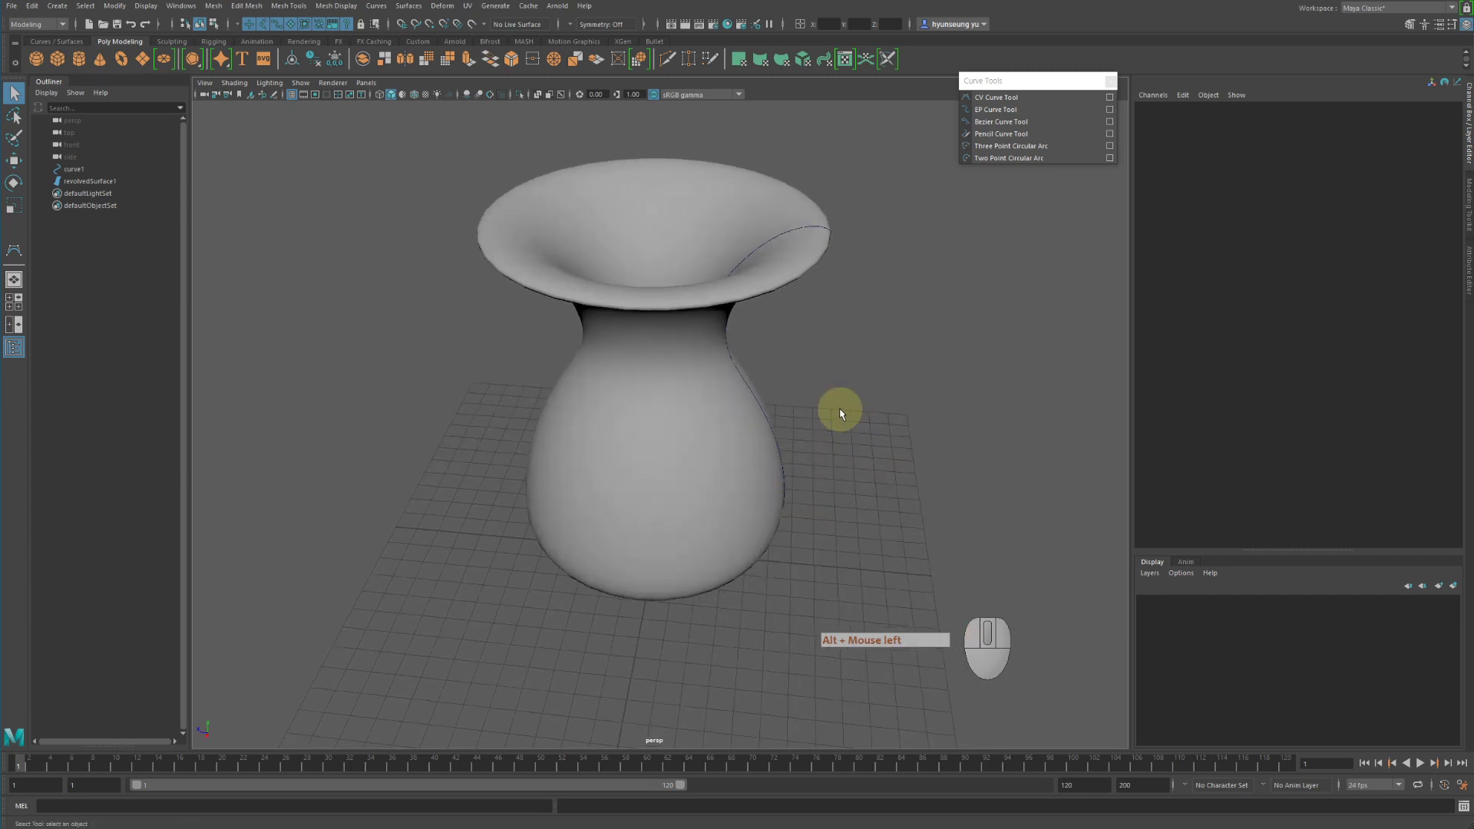
pyautogui.keyDown('alt'); pyautogui.moveTo(840, 413); pyautogui.dragTo(817, 436, button='middle'); pyautogui.keyUp('alt')
pyautogui.click(875, 408)
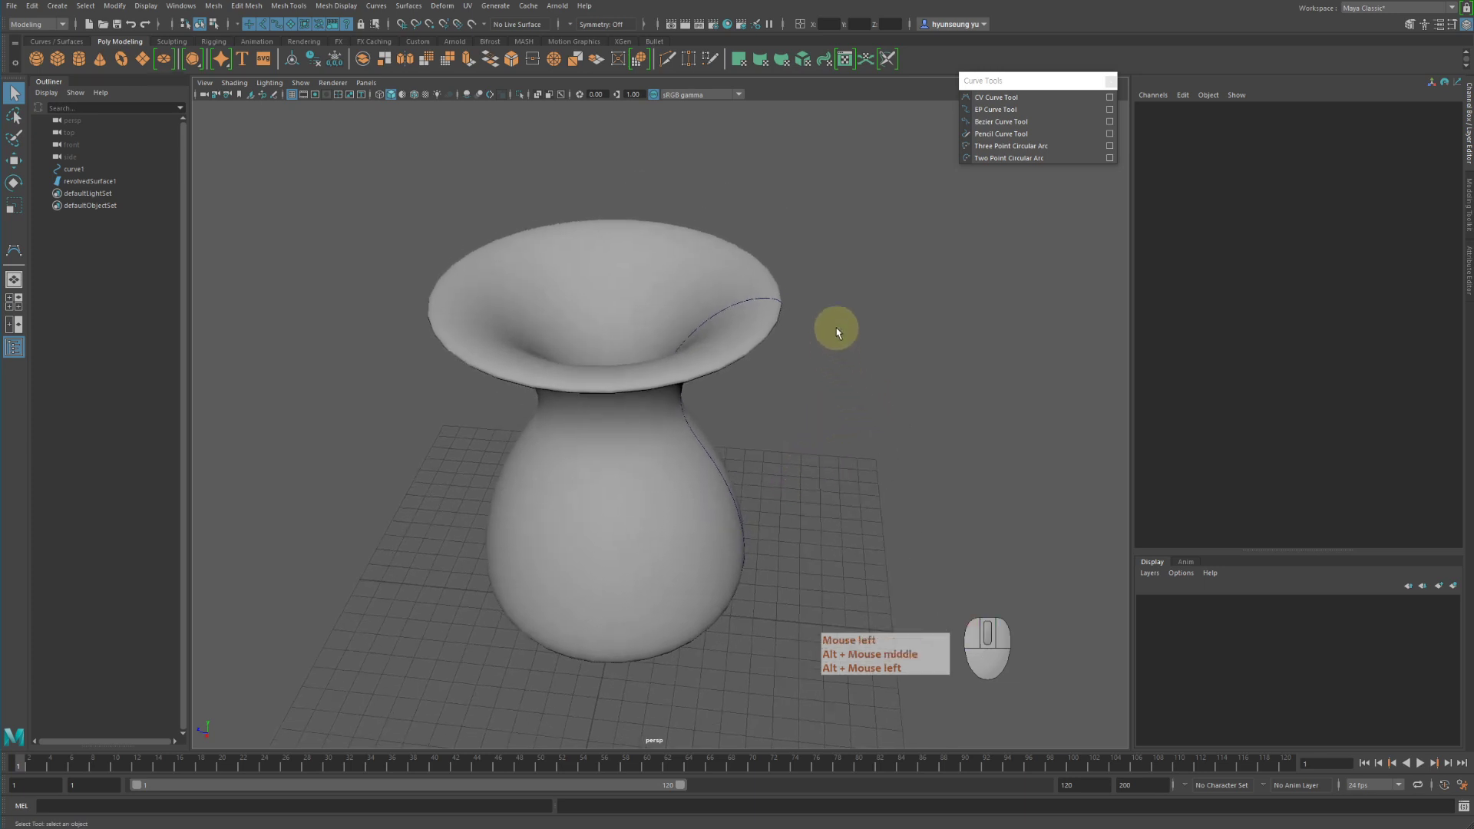
pyautogui.click(789, 311)
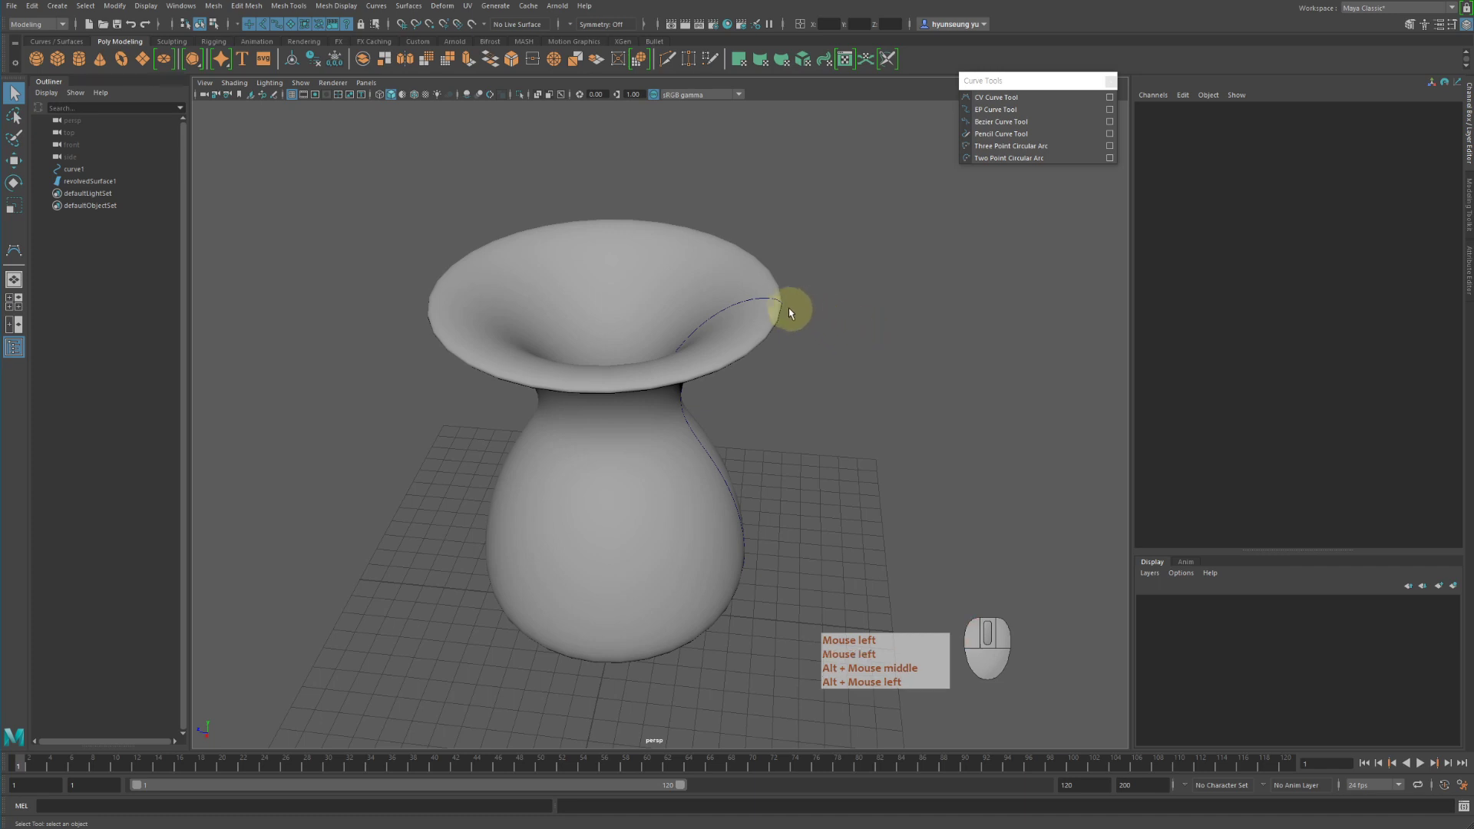
pyautogui.click(782, 305)
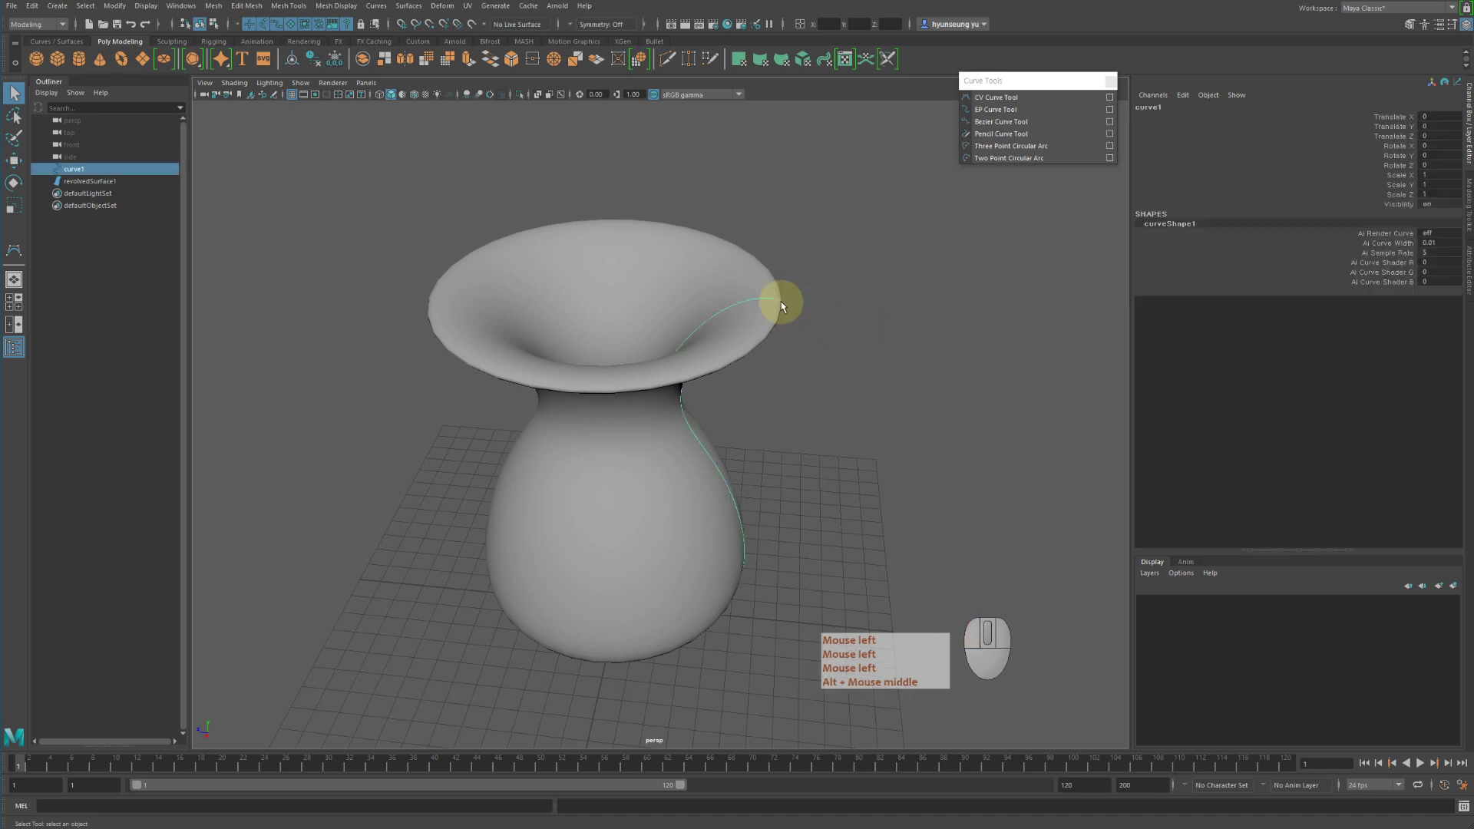
pyautogui.click(890, 442)
pyautogui.click(733, 316)
pyautogui.click(802, 388)
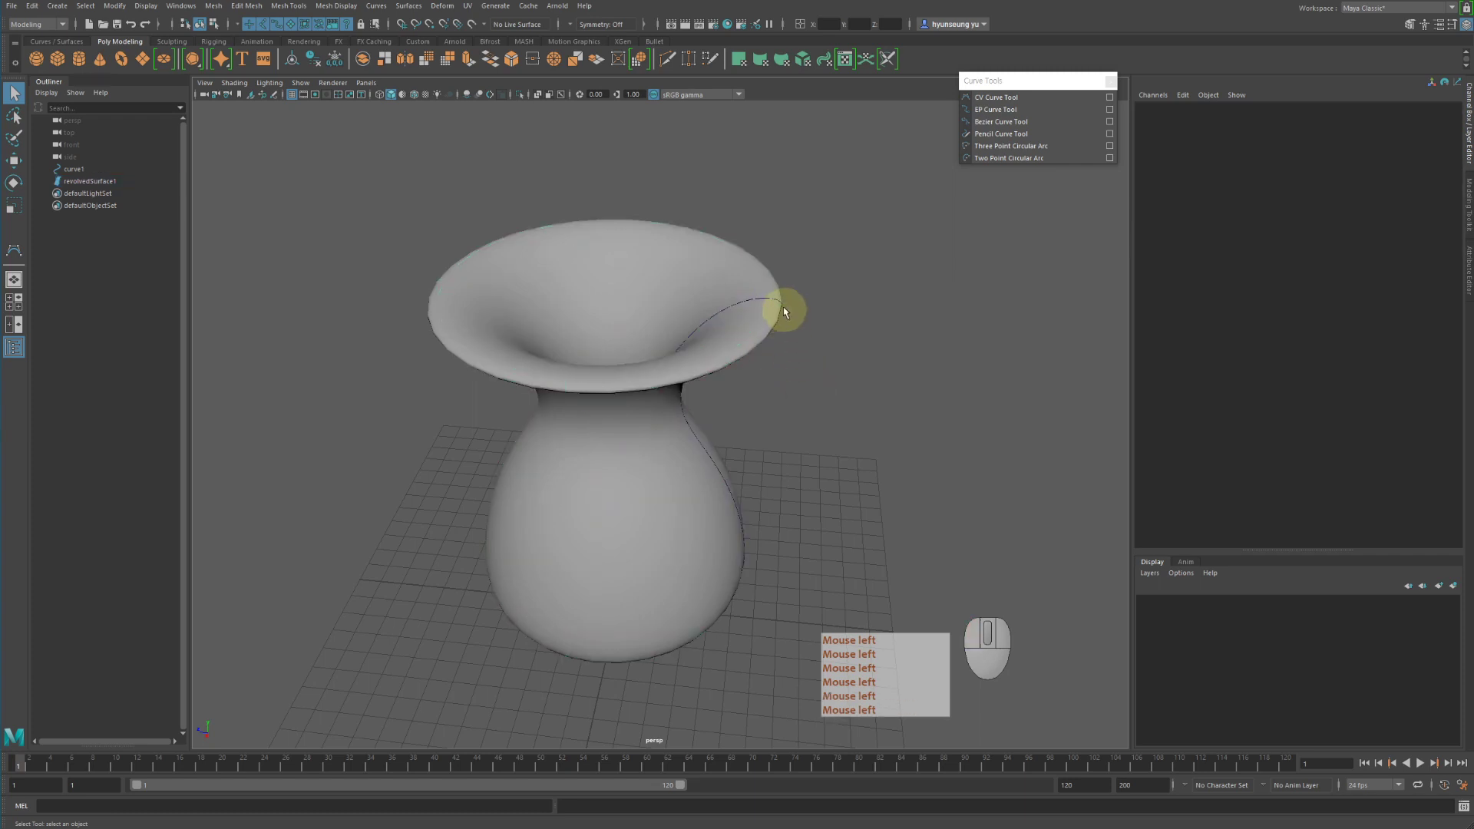
pyautogui.click(773, 296)
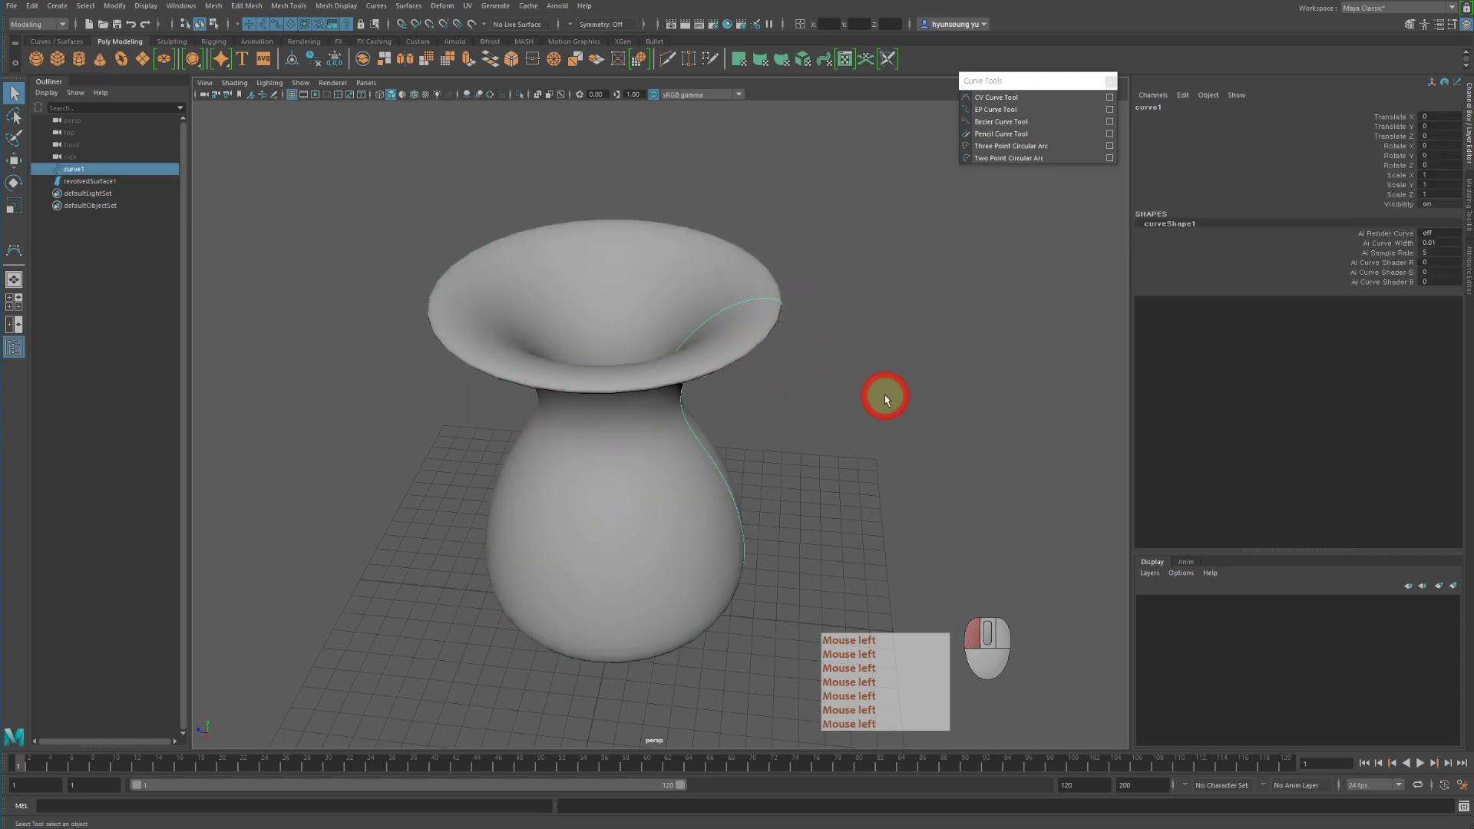
pyautogui.click(884, 395)
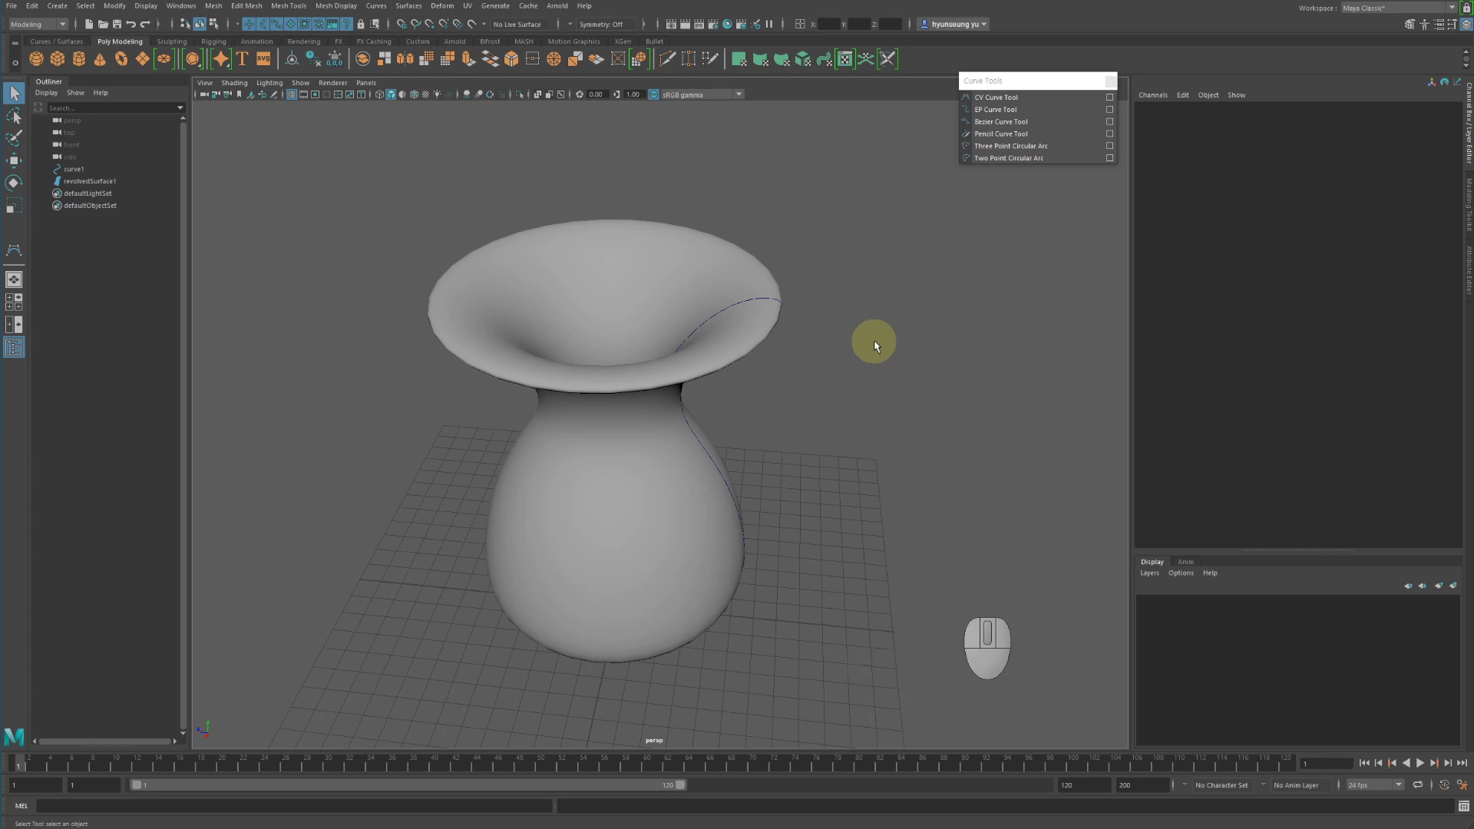
# Select the profile curve at the rim once more, clear the selection and select the revolved vase surface.
pyautogui.click(787, 311)
pyautogui.click(772, 297)
pyautogui.click(823, 333)
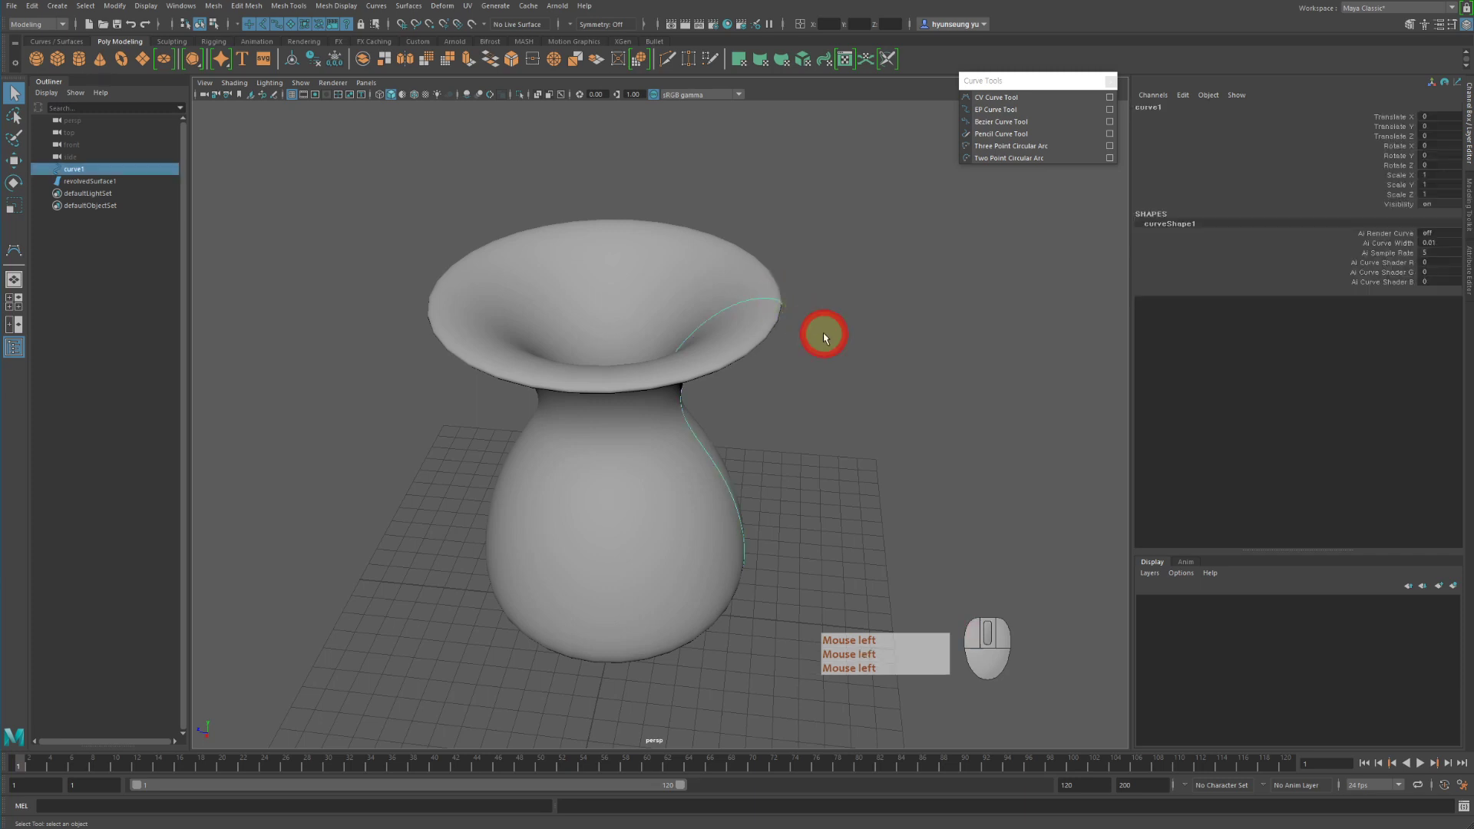
pyautogui.click(767, 297)
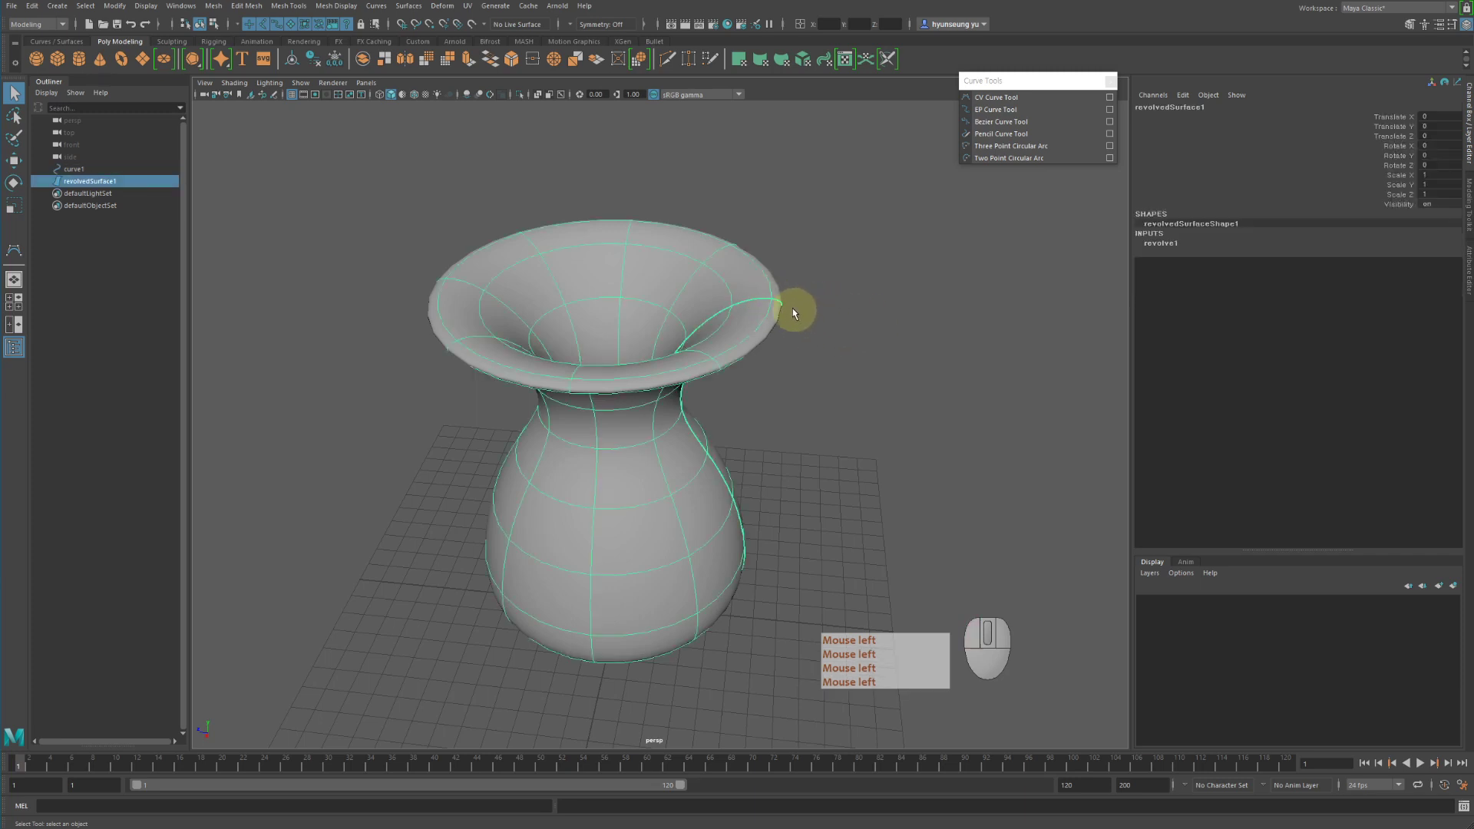
# Select the profile curve at the vase rim and examine how it overlaps the revolved surface from several angles.
pyautogui.click(777, 307)
pyautogui.click(779, 305)
pyautogui.click(873, 315)
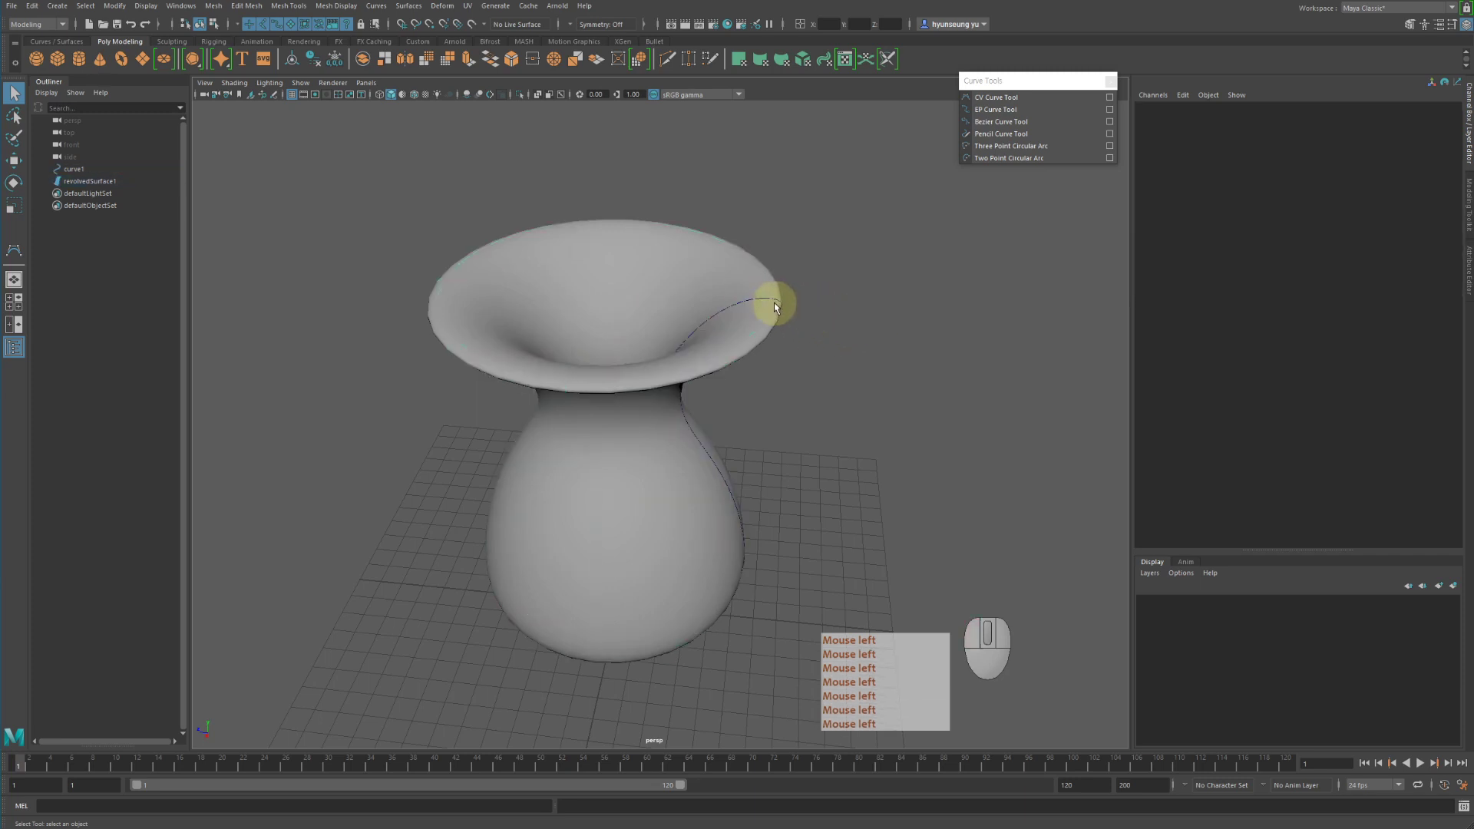
pyautogui.click(776, 303)
pyautogui.keyDown('alt'); pyautogui.moveTo(822, 345); pyautogui.dragTo(849, 330); pyautogui.keyUp('alt')
pyautogui.keyDown('alt'); pyautogui.moveTo(907, 303); pyautogui.dragTo(875, 299, button='middle'); pyautogui.keyUp('alt')
pyautogui.keyDown('alt'); pyautogui.moveTo(907, 305); pyautogui.dragTo(805, 284); pyautogui.keyUp('alt')
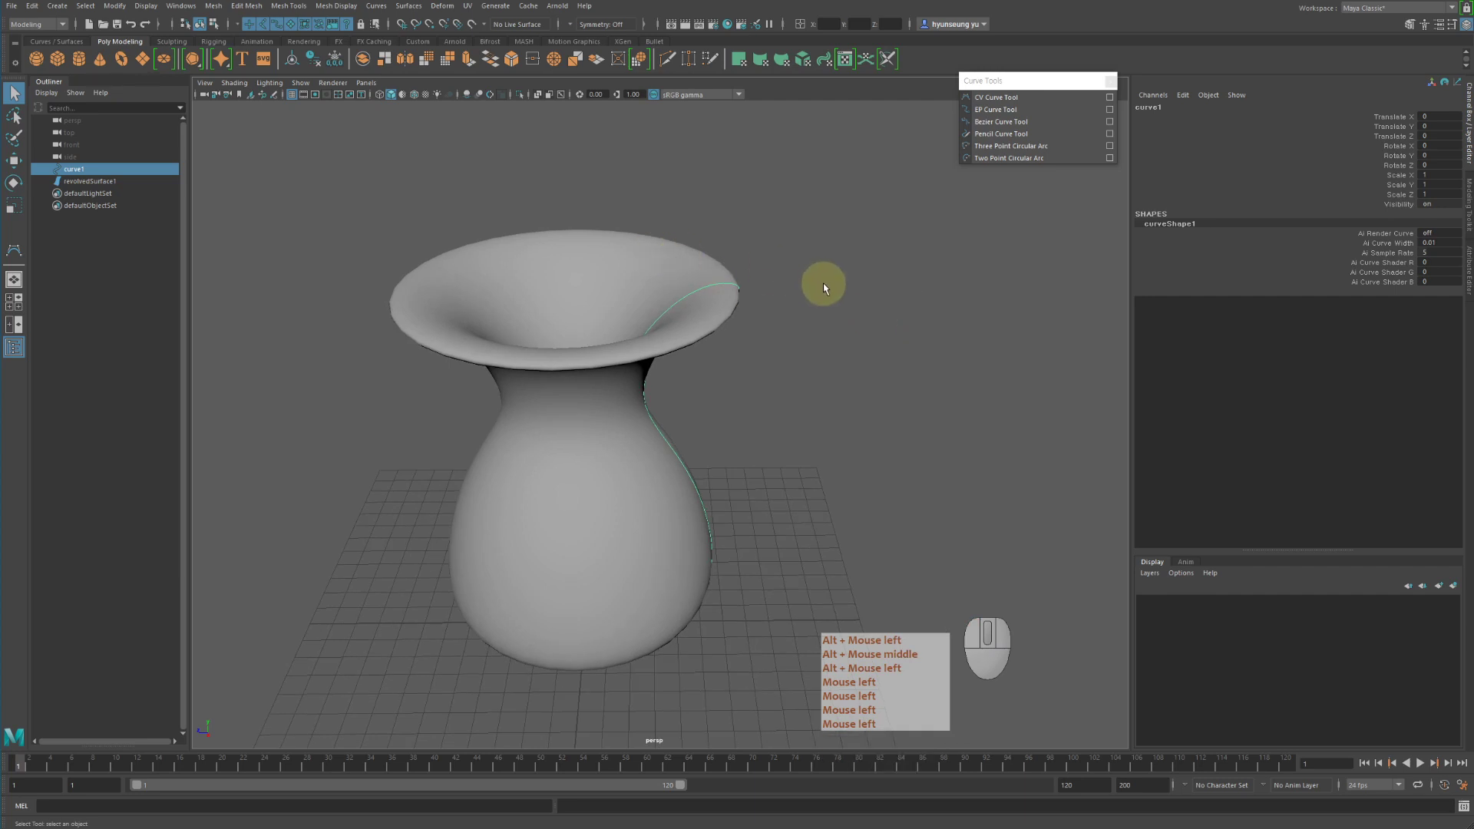
pyautogui.keyDown('alt'); pyautogui.moveTo(760, 294); pyautogui.dragTo(855, 297, button='middle'); pyautogui.keyUp('alt')
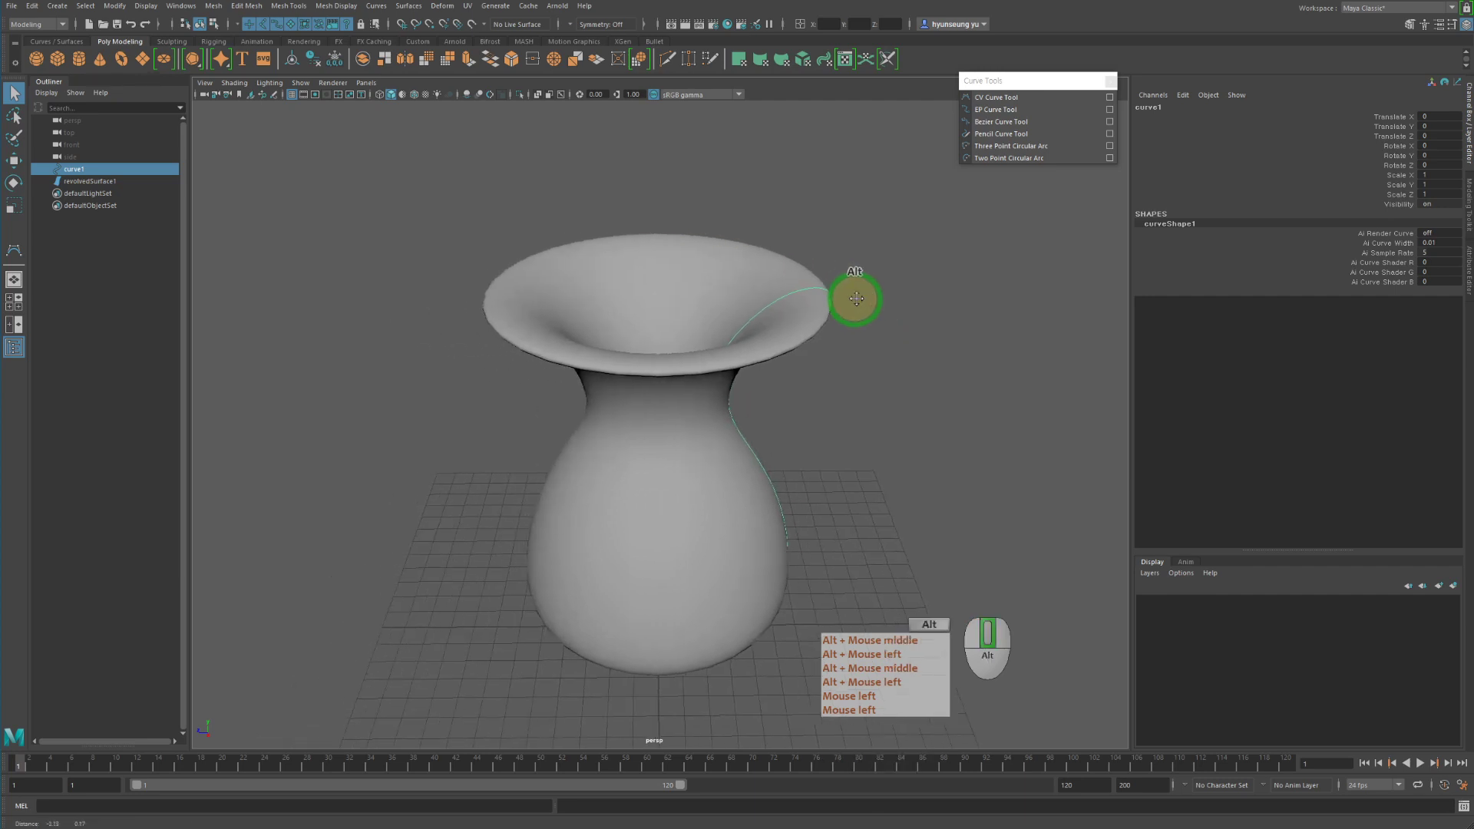
pyautogui.keyDown('alt'); pyautogui.moveTo(848, 332); pyautogui.dragTo(714, 250); pyautogui.keyUp('alt')
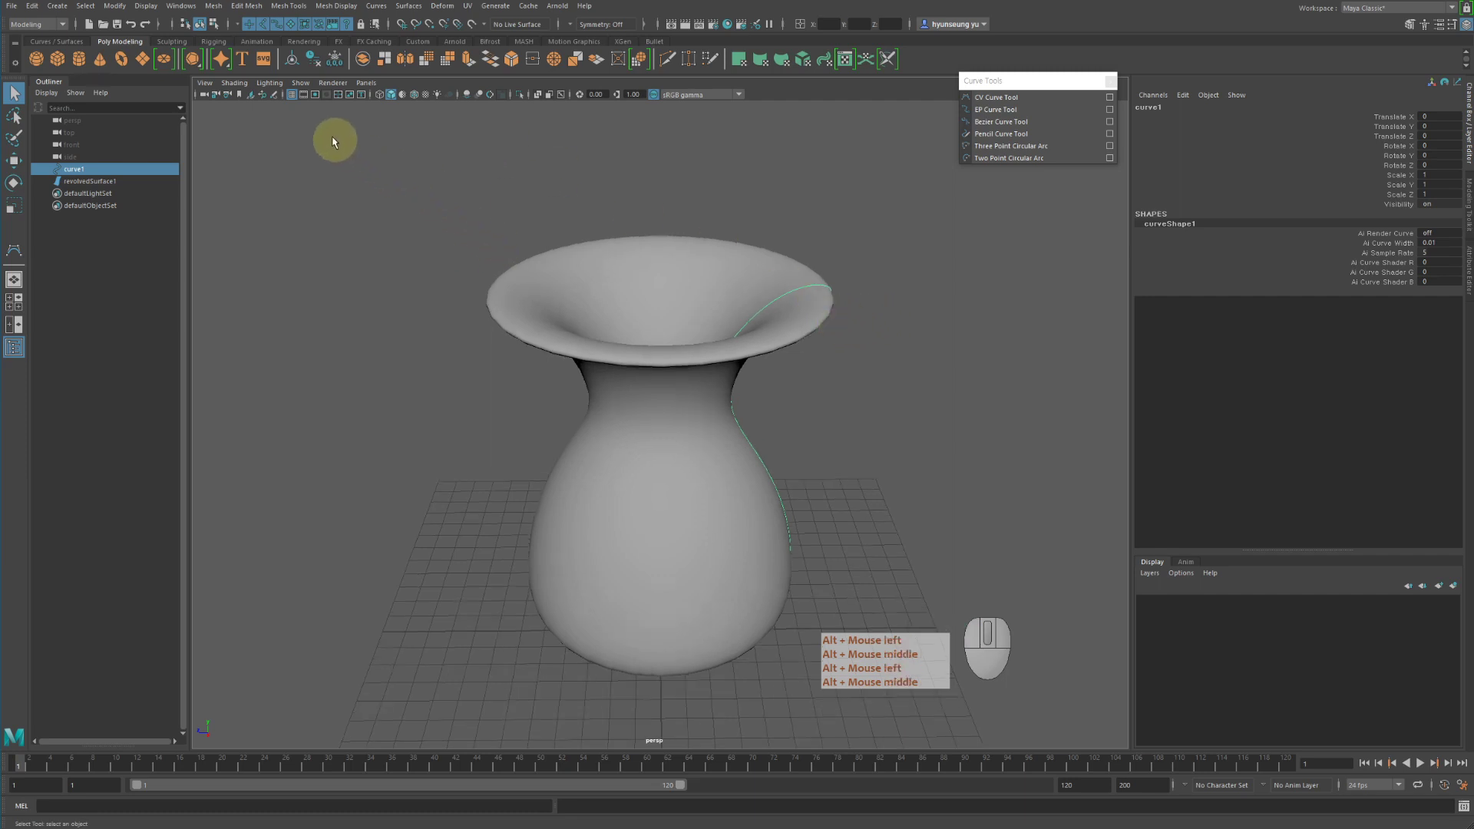
# Hide NURBS surfaces in the perspective view and select the profile curve on its own.
pyautogui.click(300, 83)
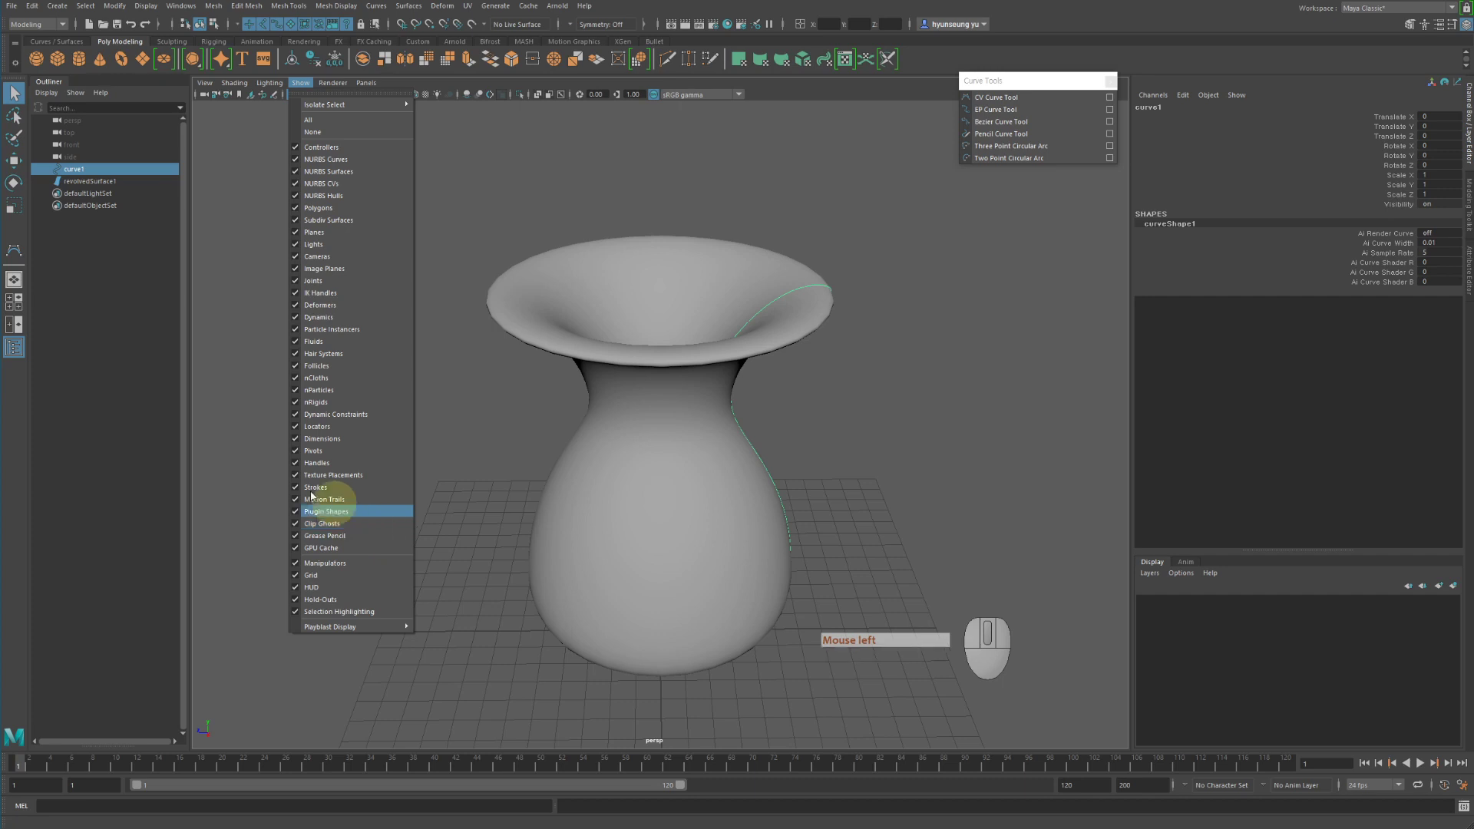
pyautogui.click(330, 171)
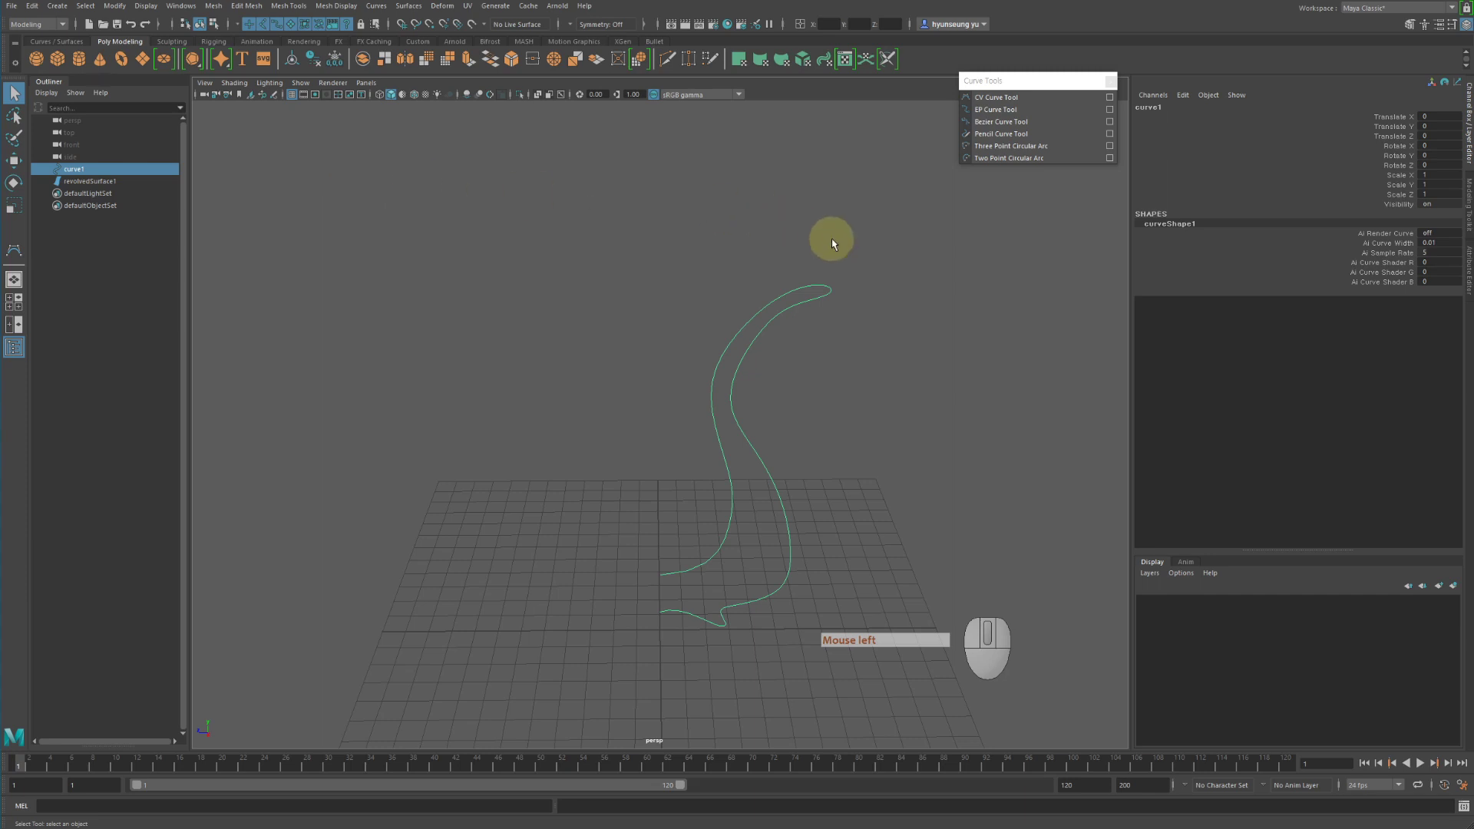
pyautogui.click(990, 378)
pyautogui.click(652, 264)
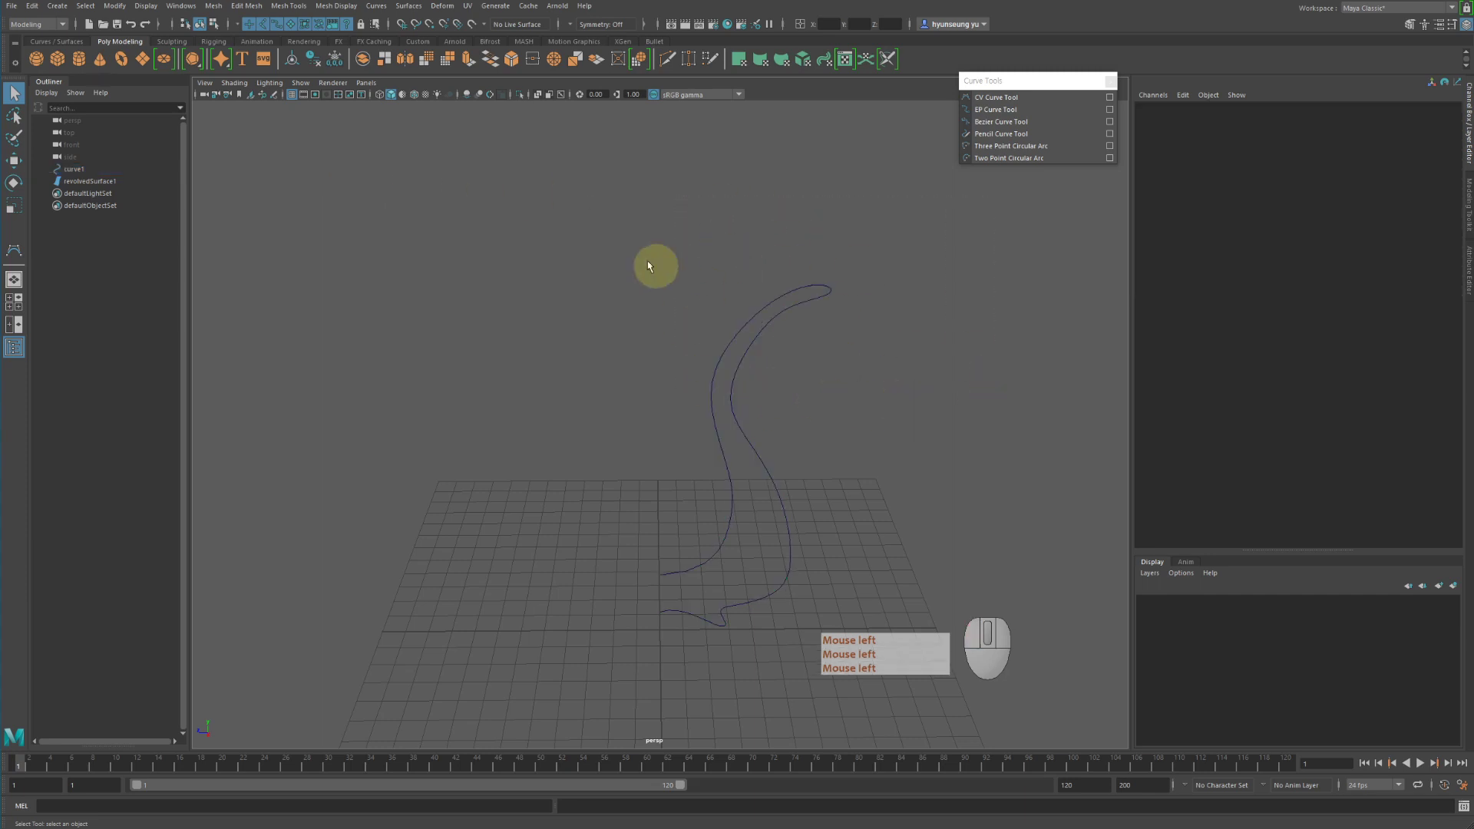
pyautogui.click(892, 412)
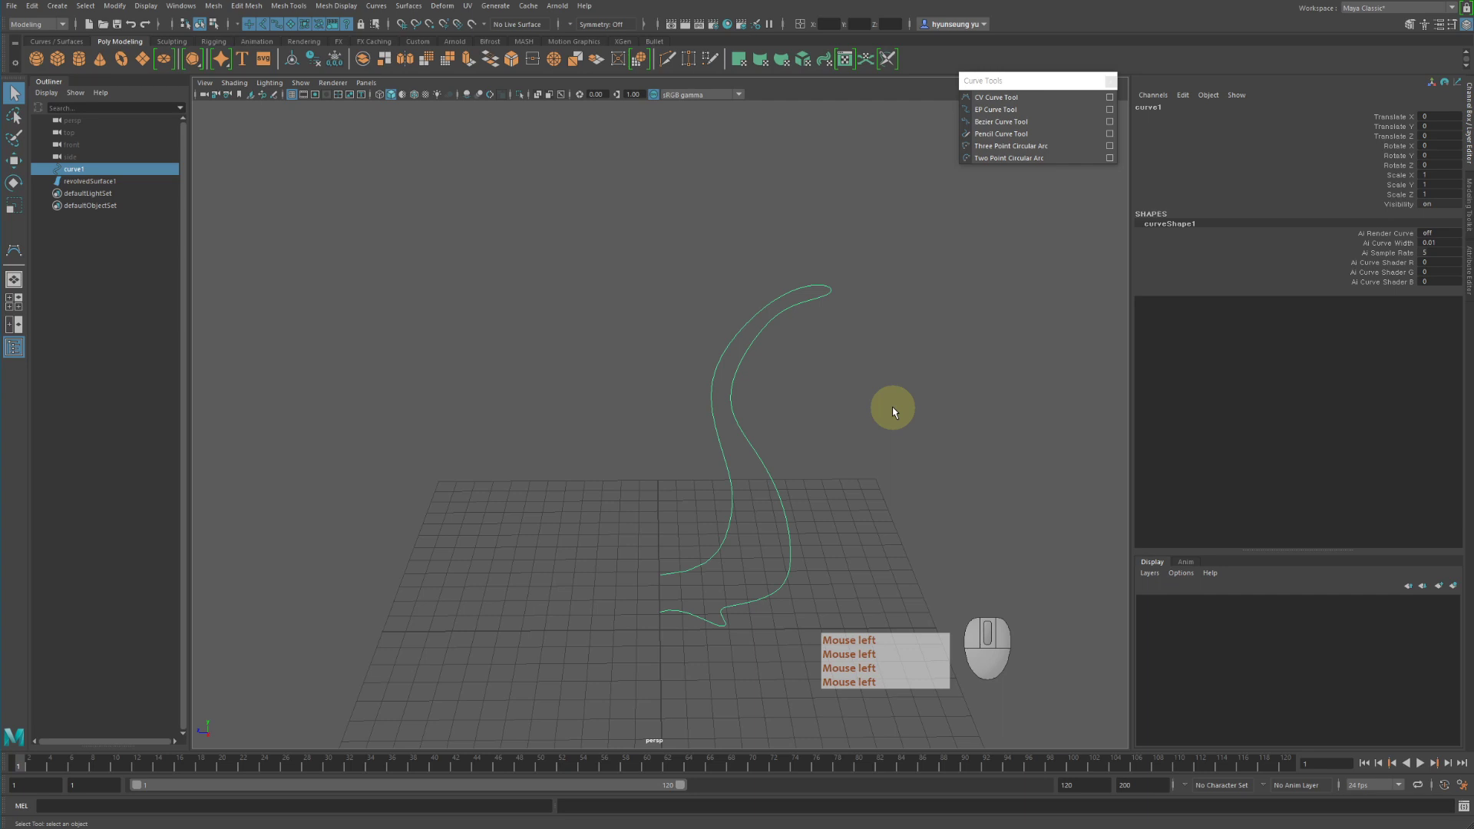
# Show NURBS surfaces in the perspective view again and clear the selection.
pyautogui.click(300, 83)
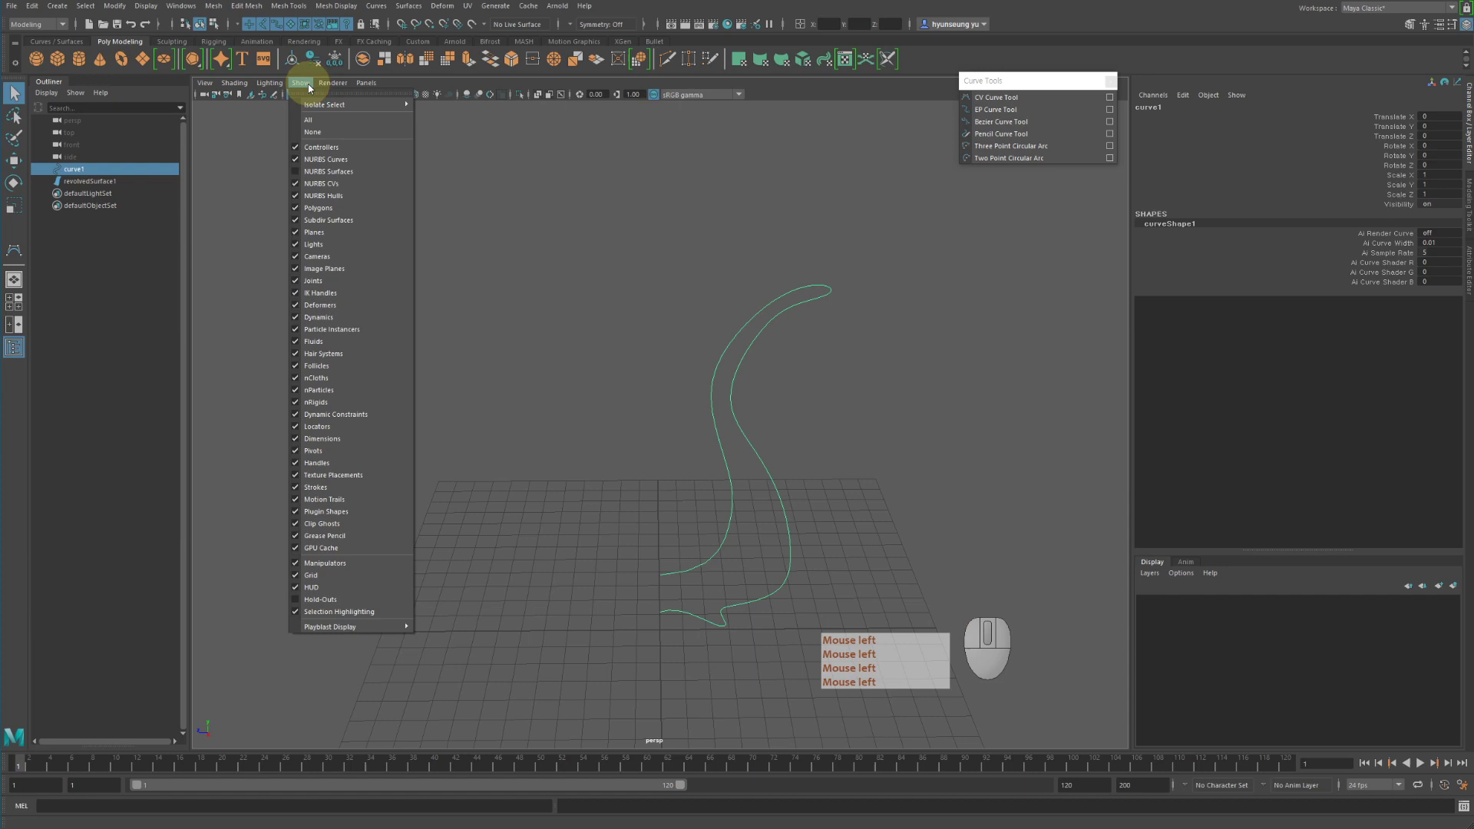
pyautogui.click(322, 173)
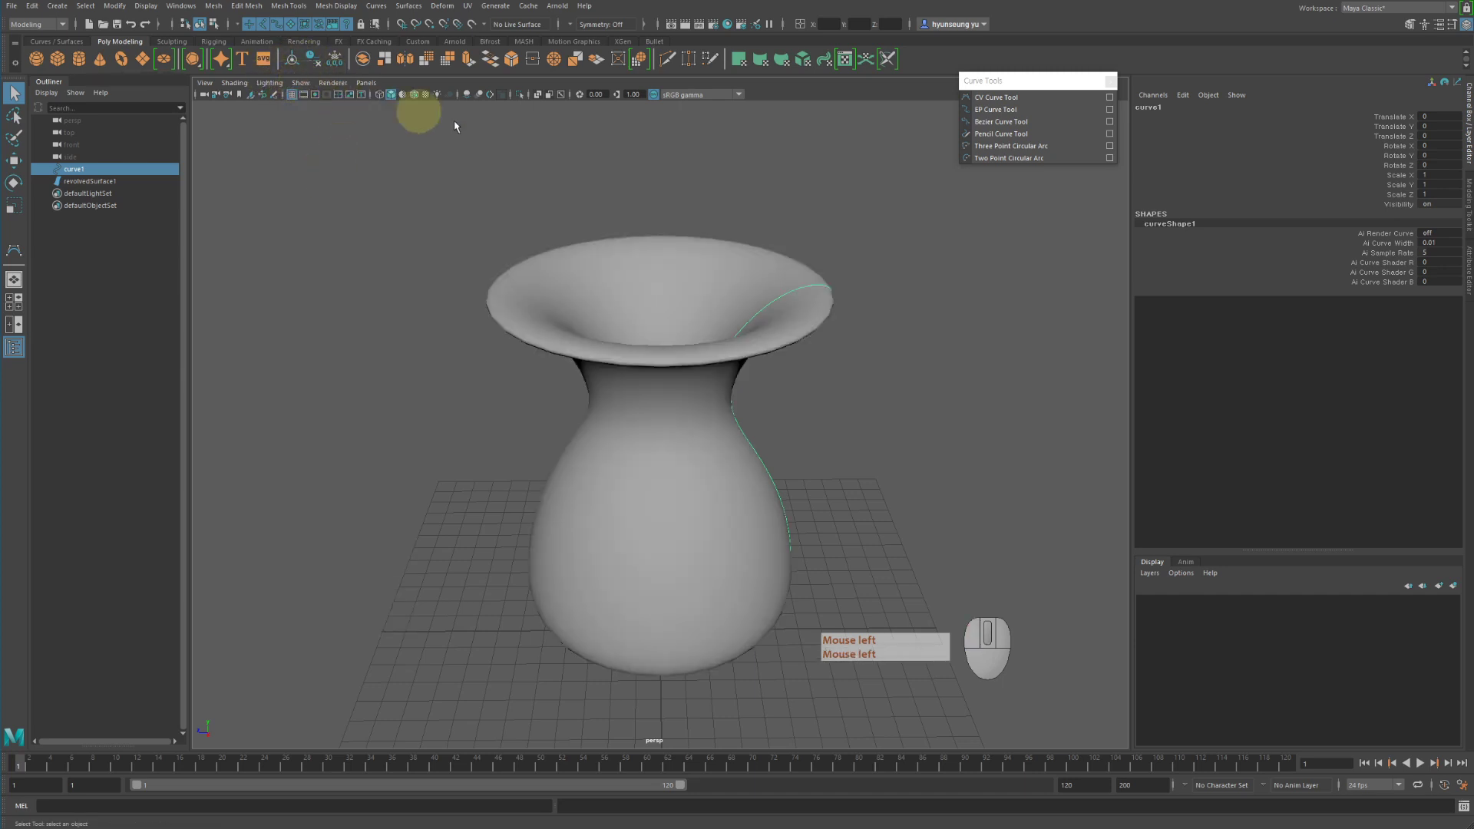
pyautogui.keyDown('alt'); pyautogui.moveTo(454, 126); pyautogui.dragTo(751, 208, button='right'); pyautogui.keyUp('alt')
pyautogui.click(751, 209)
pyautogui.keyDown('alt'); pyautogui.moveTo(751, 209); pyautogui.dragTo(461, 166); pyautogui.keyUp('alt')
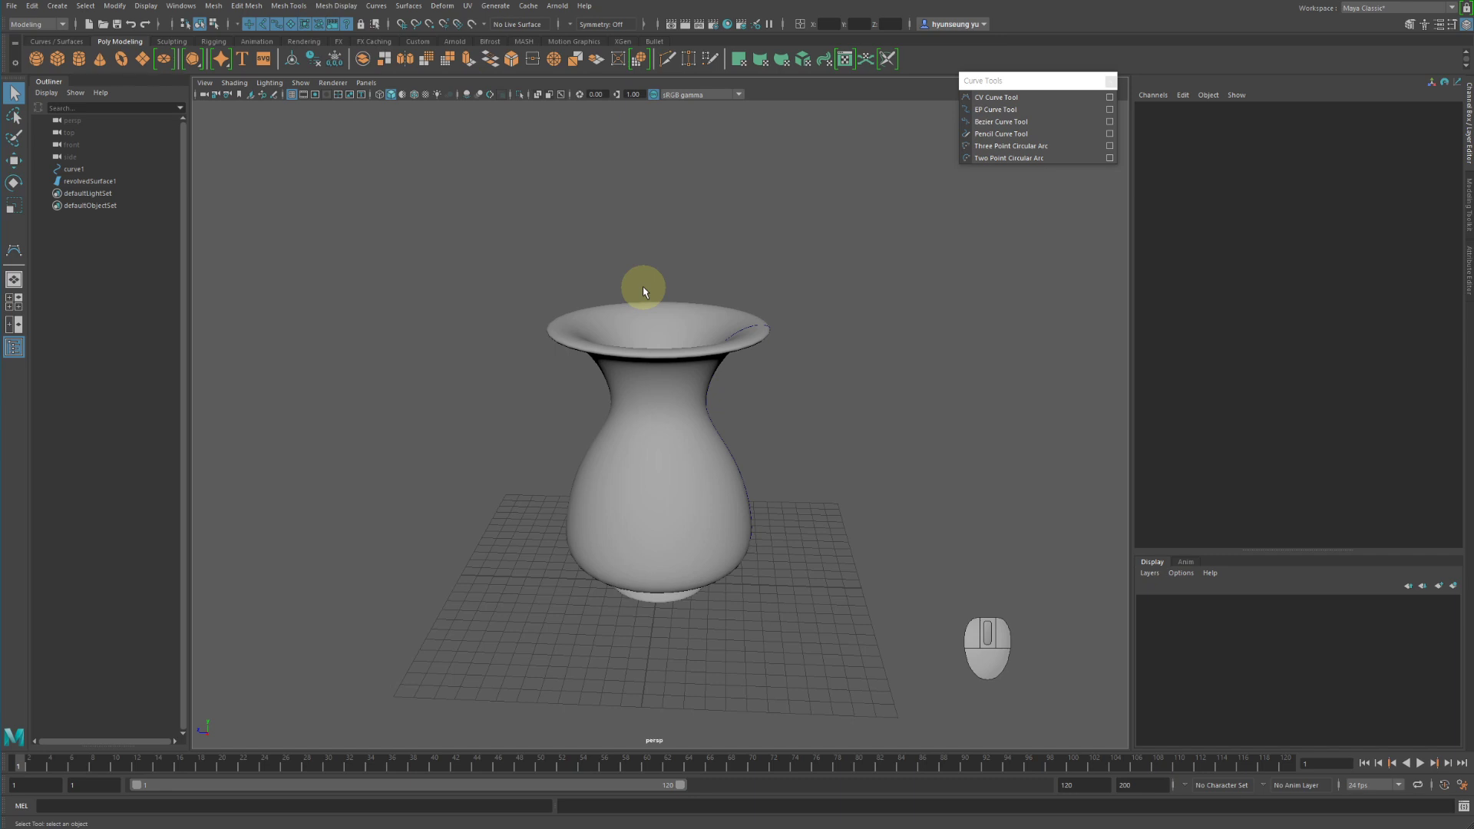
# Exclude surface objects from selection and box-select across the vase to pick only the profile curve.
pyautogui.click(296, 27)
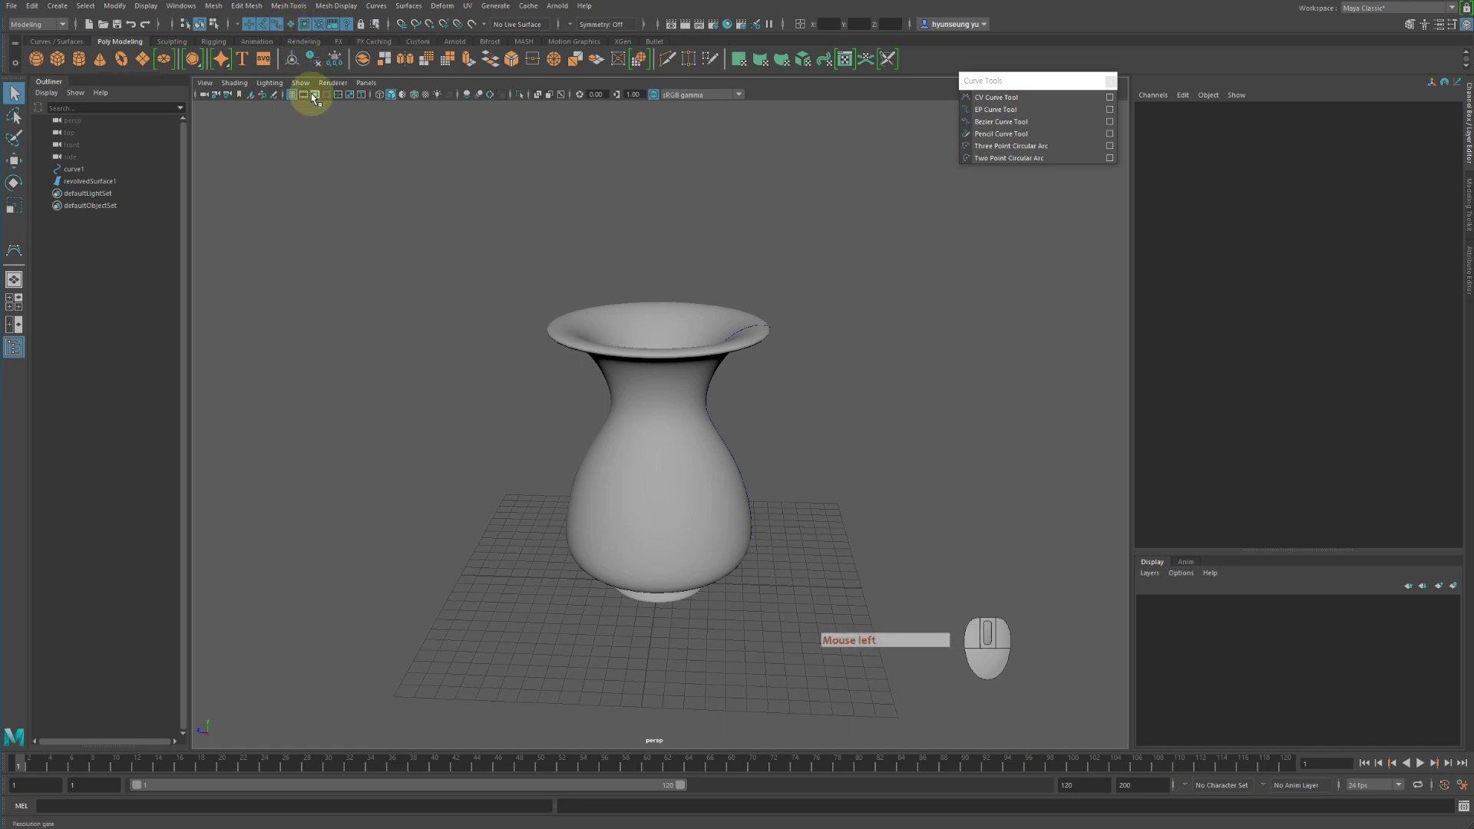
pyautogui.click(279, 25)
pyautogui.moveTo(526, 214); pyautogui.dragTo(1052, 506)
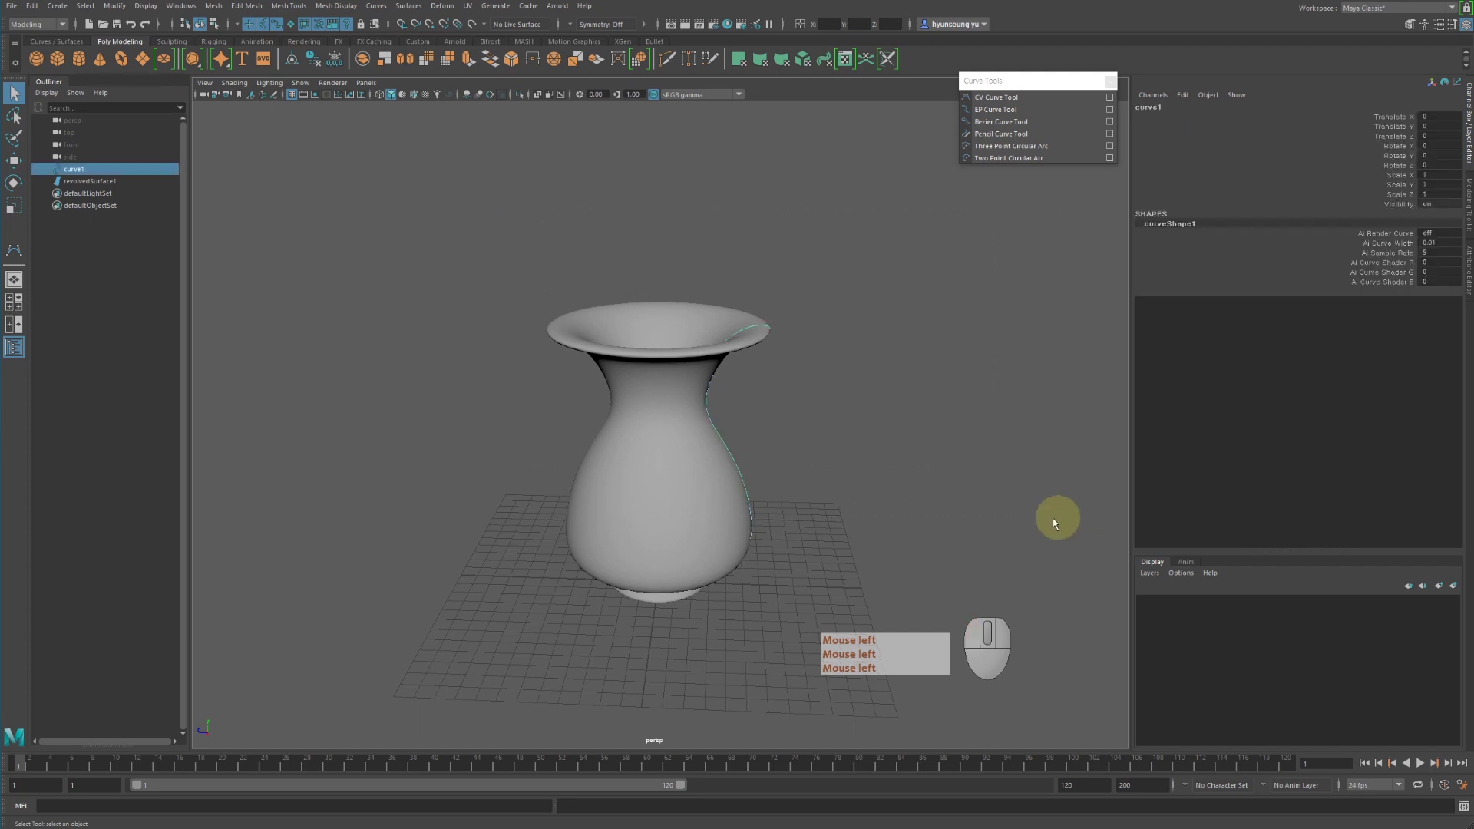
pyautogui.keyDown('alt'); pyautogui.moveTo(834, 432); pyautogui.dragTo(831, 456); pyautogui.keyUp('alt')
pyautogui.moveTo(573, 252); pyautogui.dragTo(900, 565)
pyautogui.moveTo(541, 247); pyautogui.dragTo(958, 522)
pyautogui.moveTo(303, 153); pyautogui.dragTo(958, 519)
pyautogui.moveTo(303, 195); pyautogui.dragTo(852, 510)
pyautogui.moveTo(522, 230); pyautogui.dragTo(948, 537)
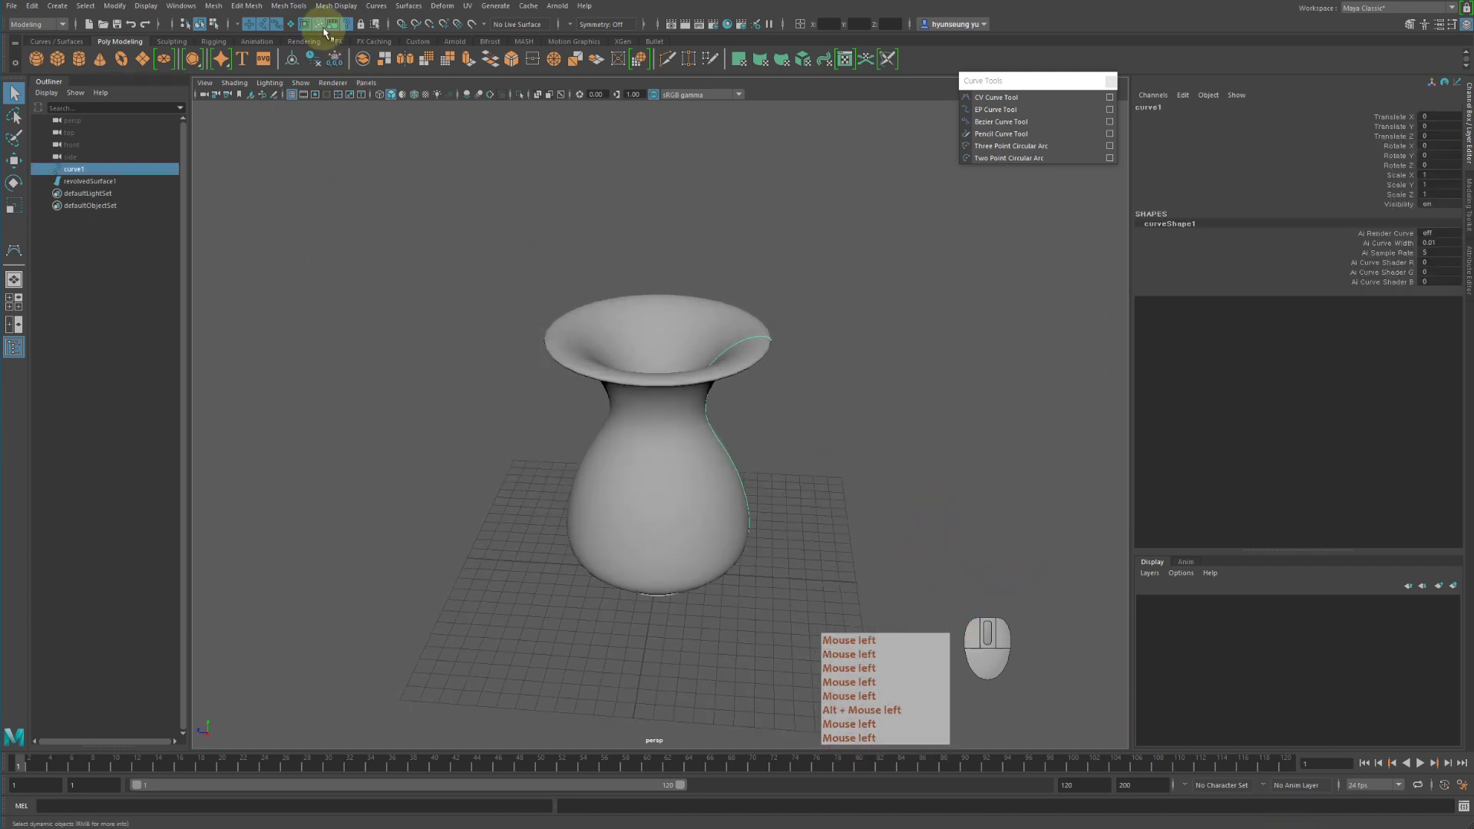
# Make surface objects selectable again and box-select both the profile curve and the vase surface.
pyautogui.click(290, 25)
pyautogui.moveTo(439, 174); pyautogui.dragTo(771, 520)
pyautogui.moveTo(525, 258); pyautogui.dragTo(1064, 594)
pyautogui.moveTo(356, 155); pyautogui.dragTo(1105, 589)
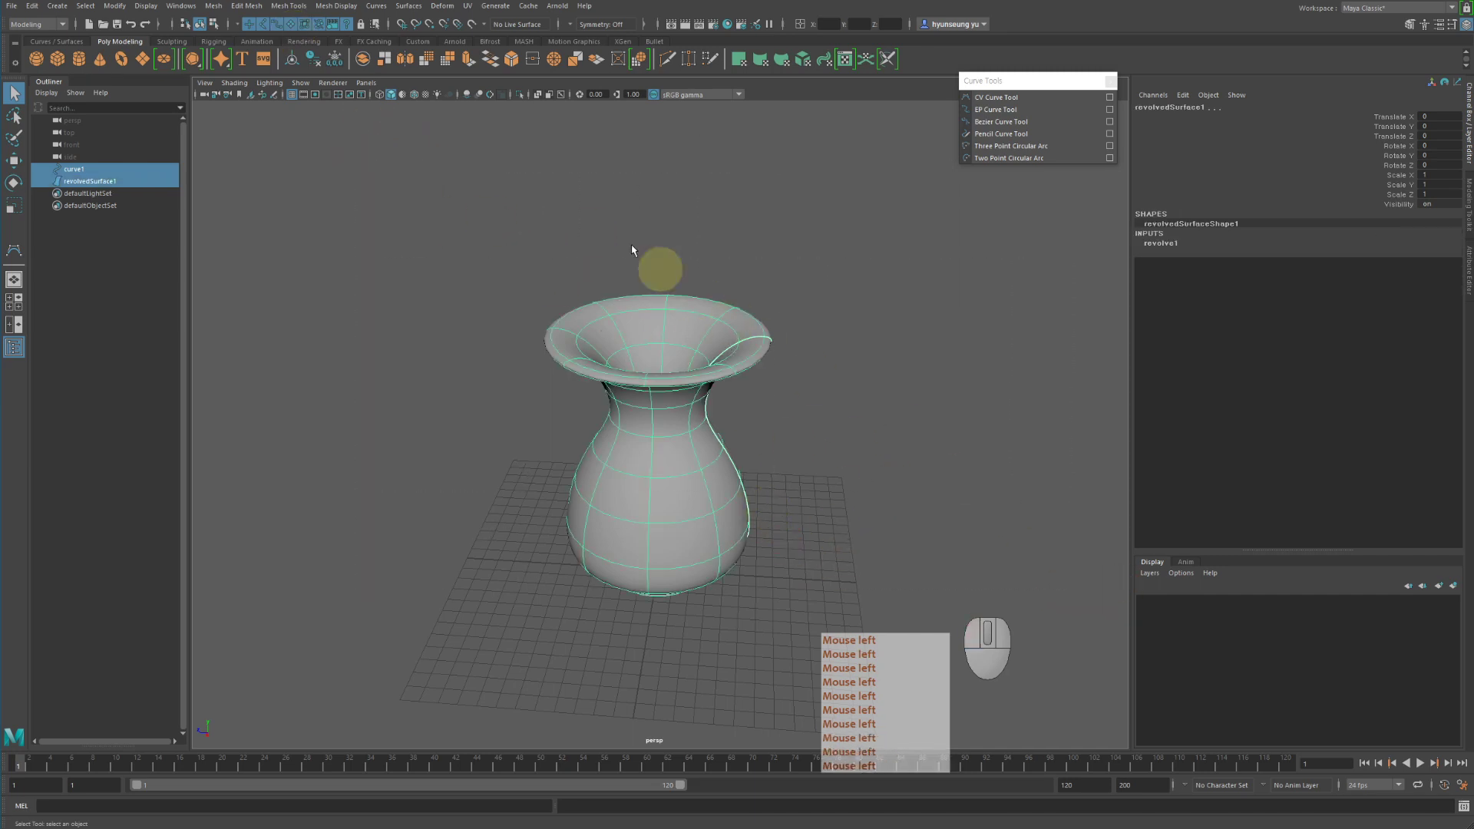
# Examine which surface types the surface selection filter includes.
pyautogui.rightClick(294, 25)
pyautogui.rightClick(295, 26)
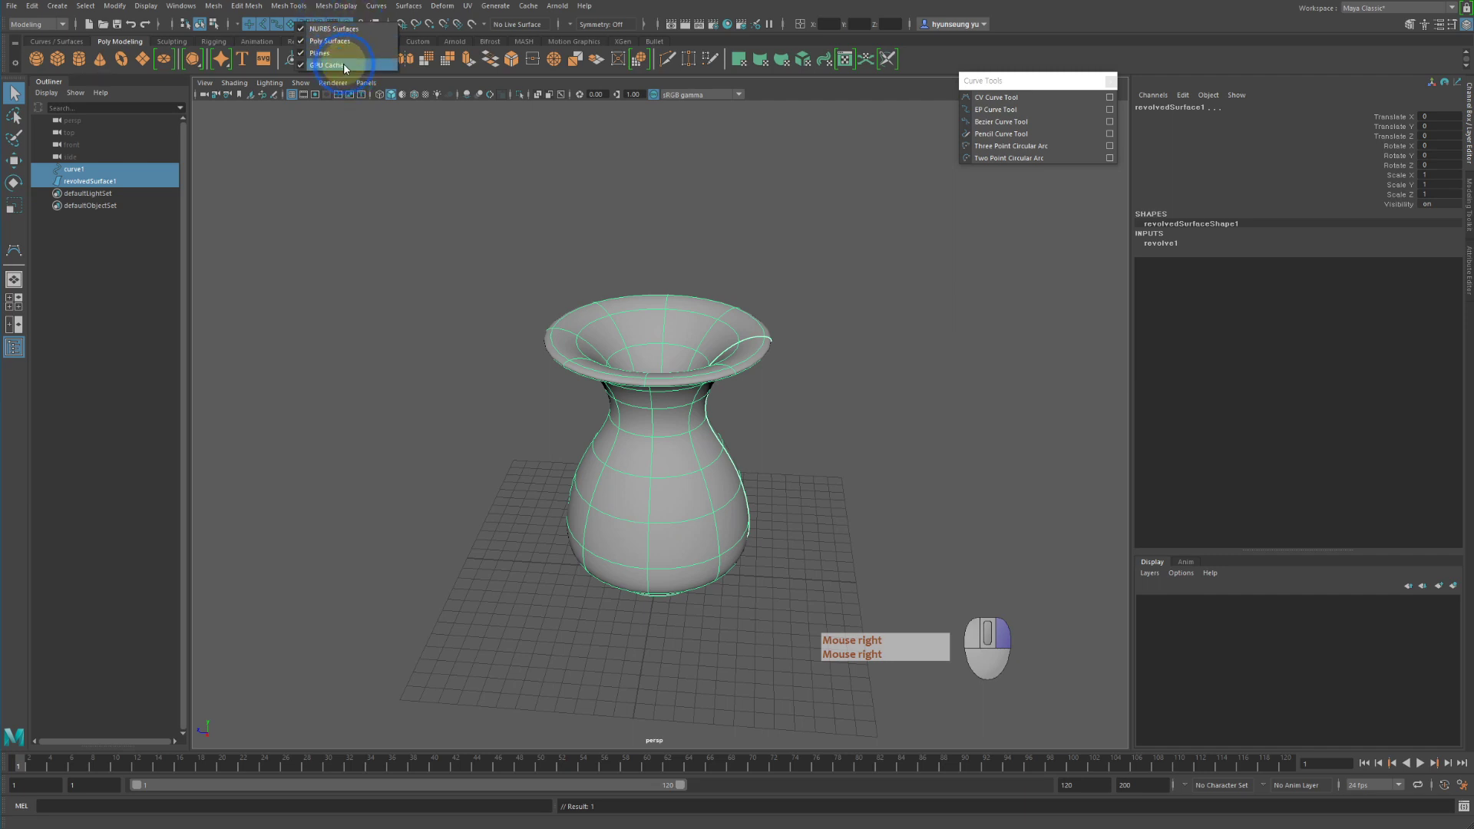
pyautogui.moveTo(368, 48); pyautogui.dragTo(368, 43, button='right')
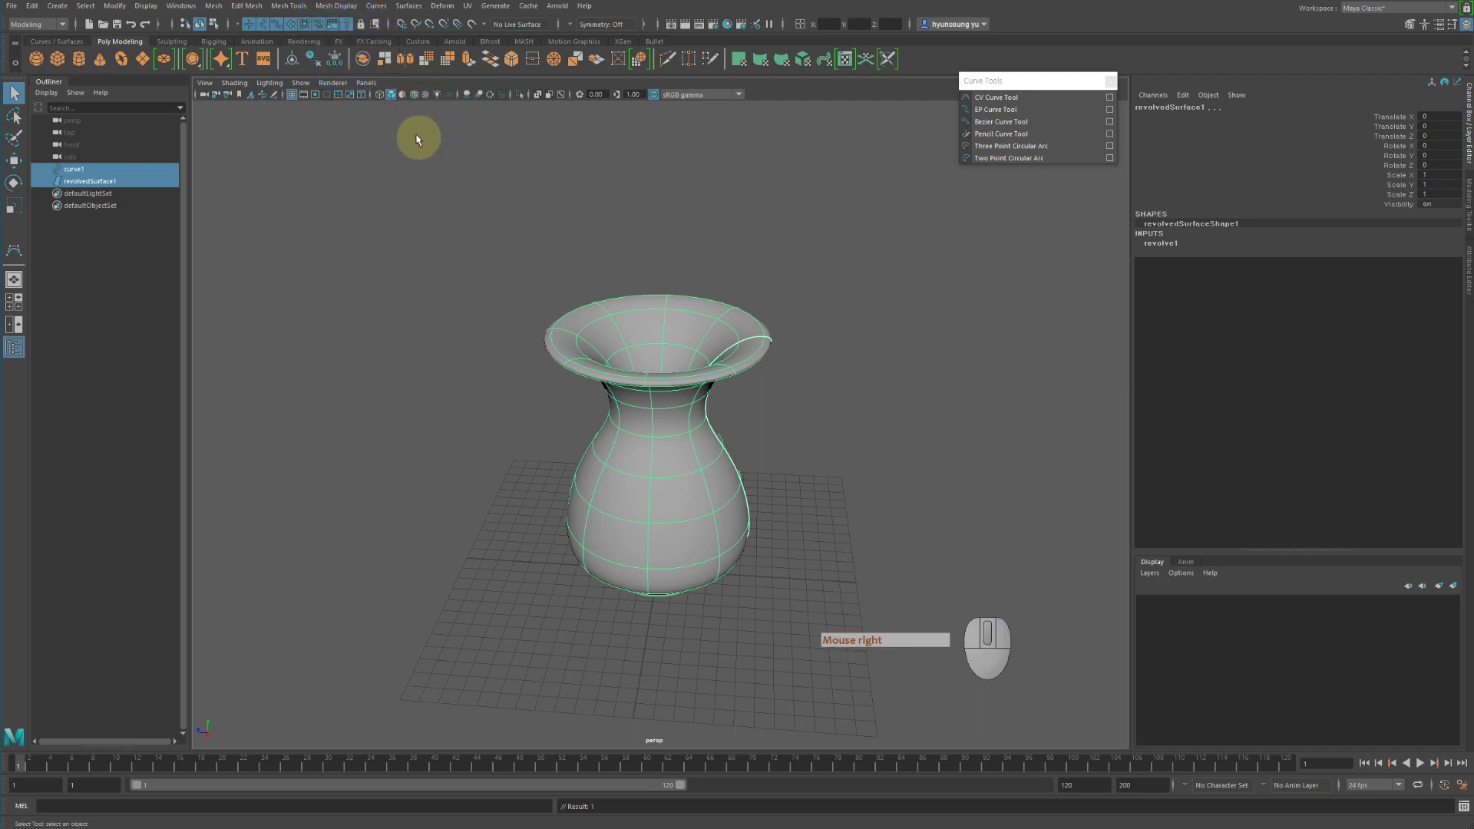
# Exclude surfaces from selection, box-select only the profile curve, and make surfaces selectable again.
pyautogui.click(294, 26)
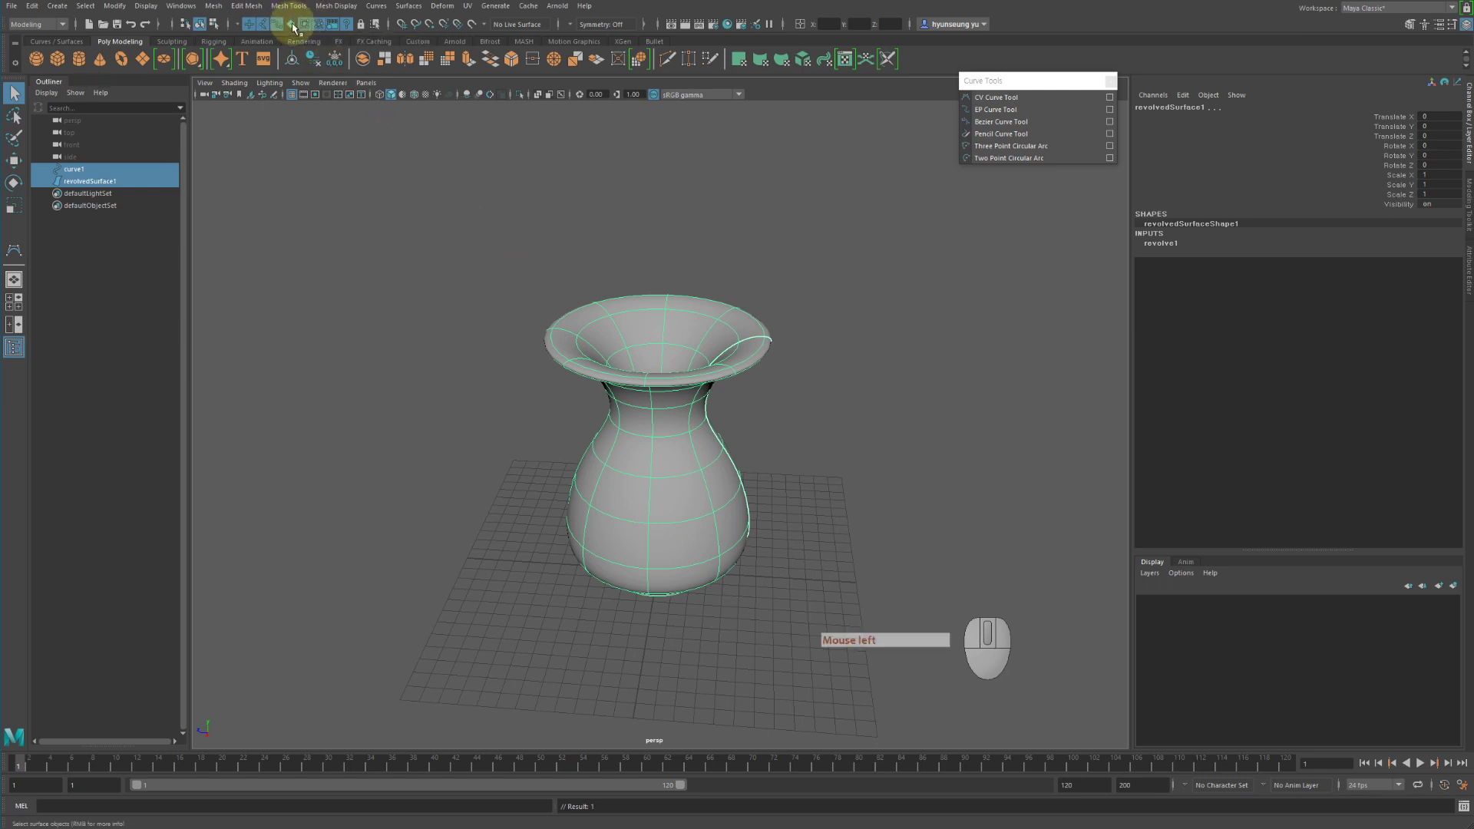
pyautogui.moveTo(477, 223); pyautogui.dragTo(864, 464)
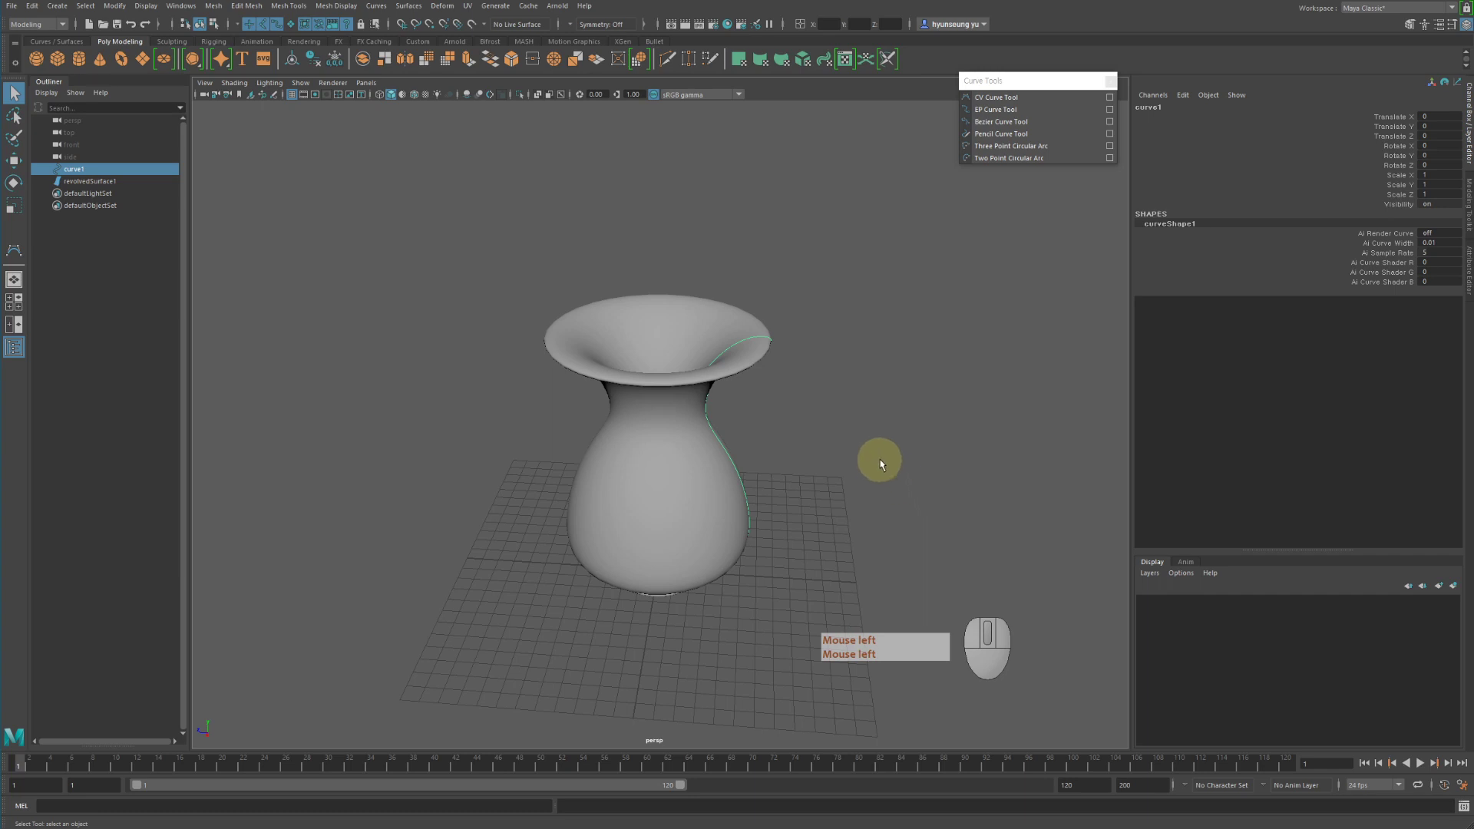
pyautogui.keyDown('alt'); pyautogui.moveTo(878, 463); pyautogui.dragTo(844, 370); pyautogui.keyUp('alt')
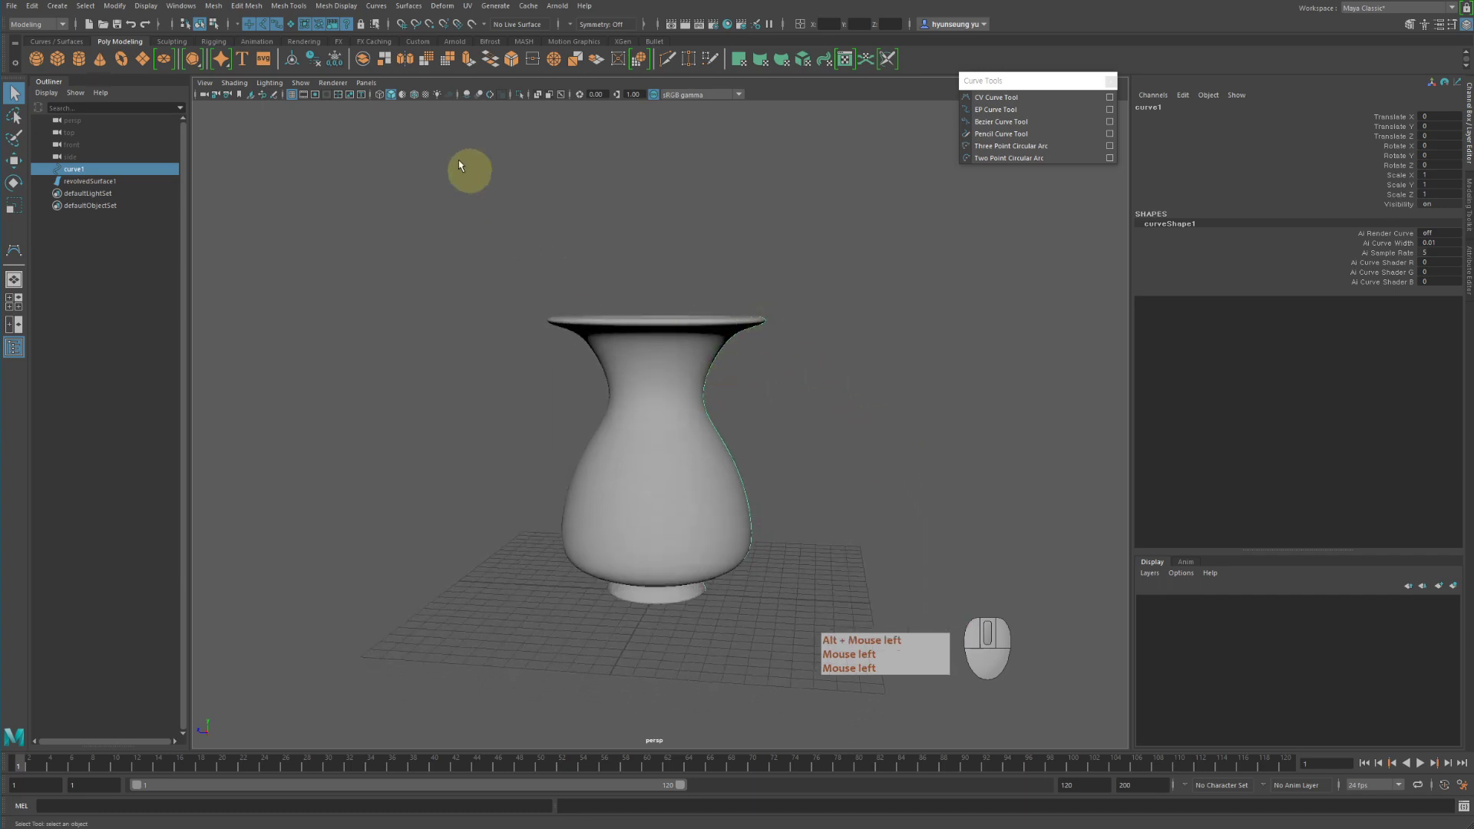
pyautogui.click(290, 25)
pyautogui.keyDown('alt'); pyautogui.moveTo(763, 256); pyautogui.dragTo(816, 302, button='middle'); pyautogui.keyUp('alt')
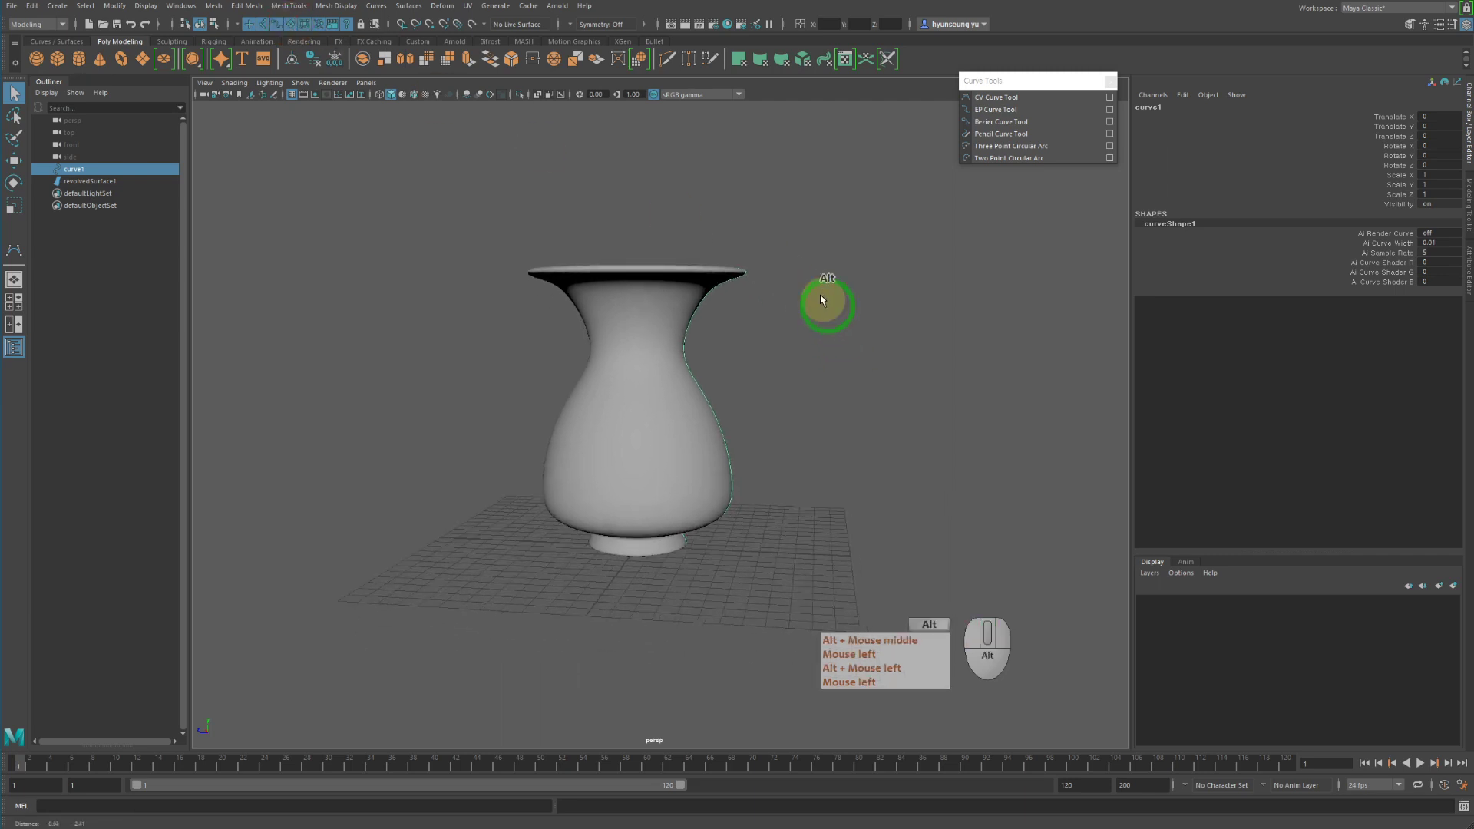
pyautogui.moveTo(816, 303)
pyautogui.keyDown('alt'); pyautogui.mouseDown()
pyautogui.moveTo(776, 284)
pyautogui.moveTo(790, 294)
pyautogui.mouseUp(); pyautogui.keyUp('alt')
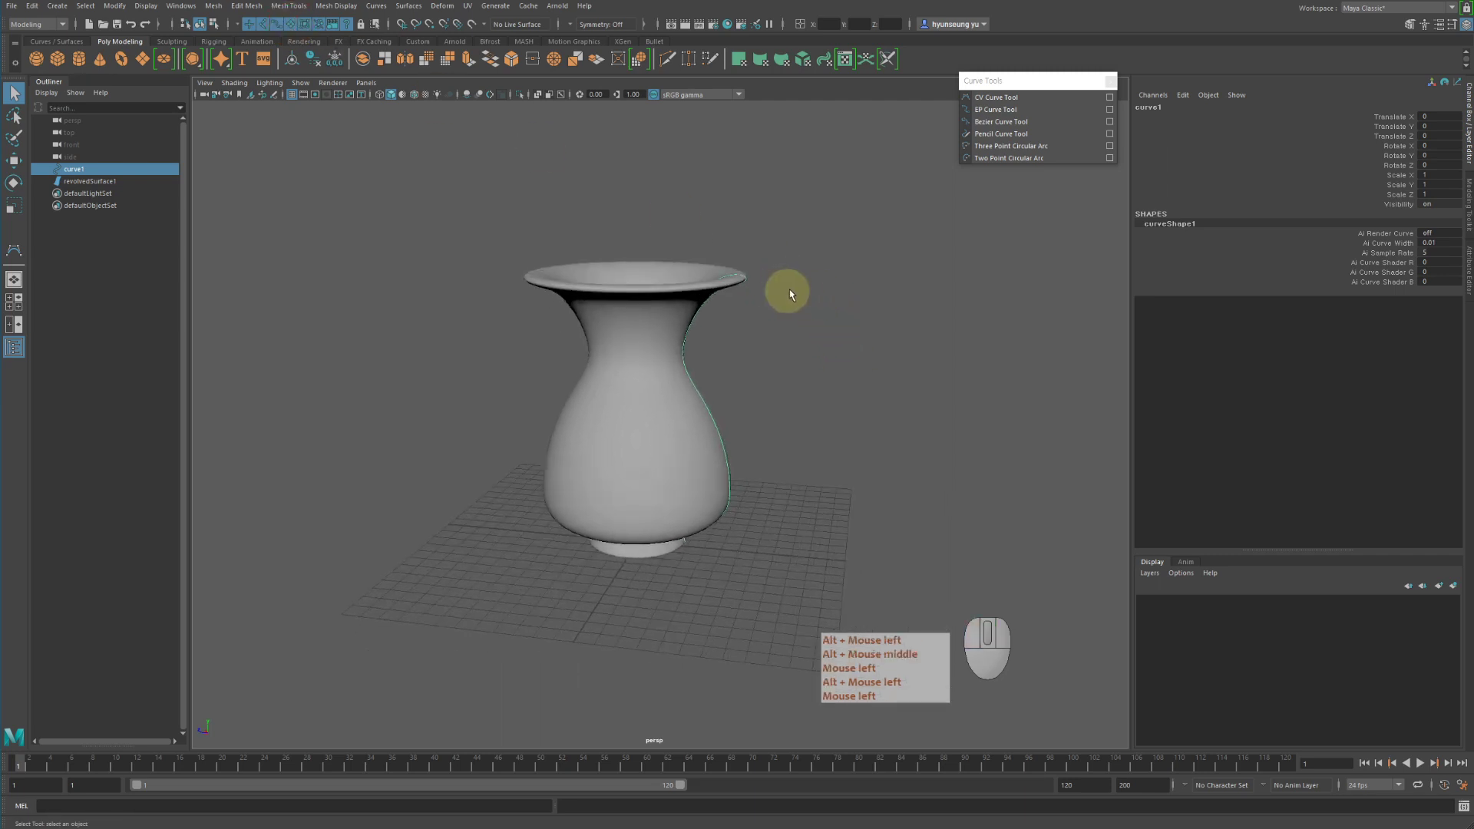
# Switch the profile curve to control vertex editing and select vertices near the rim with the Move tool.
pyautogui.rightClick(852, 215)
pyautogui.moveTo(851, 211); pyautogui.dragTo(811, 257, button='right')
pyautogui.keyDown('alt'); pyautogui.moveTo(778, 297); pyautogui.dragTo(763, 346); pyautogui.keyUp('alt')
pyautogui.press('w')
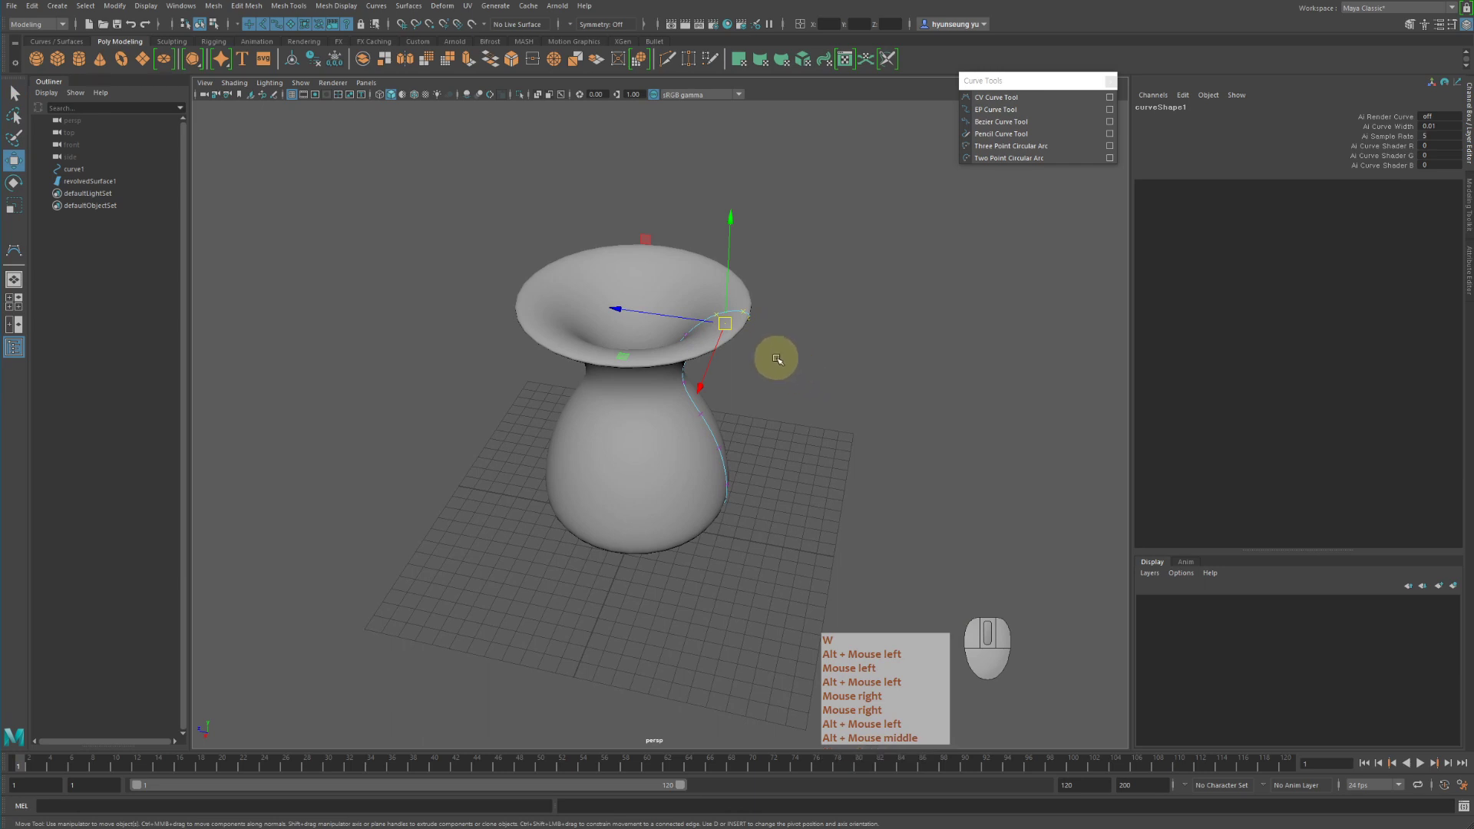
# Try moving the rim control vertices to deform the vase surface and undo the moves.
pyautogui.moveTo(659, 314); pyautogui.dragTo(625, 280)
pyautogui.press('z')
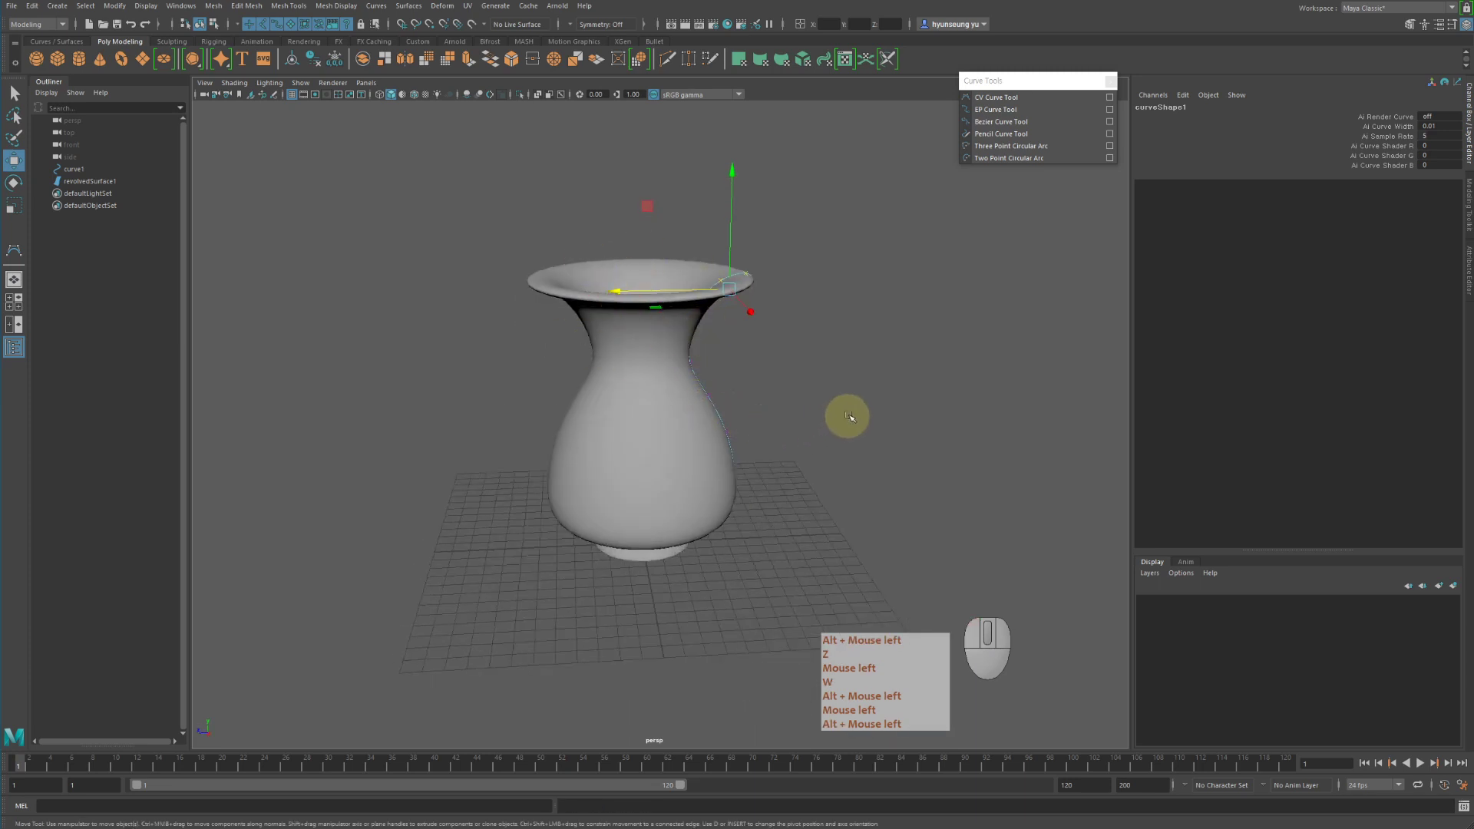
pyautogui.keyDown('alt'); pyautogui.moveTo(845, 418); pyautogui.dragTo(678, 344); pyautogui.keyUp('alt')
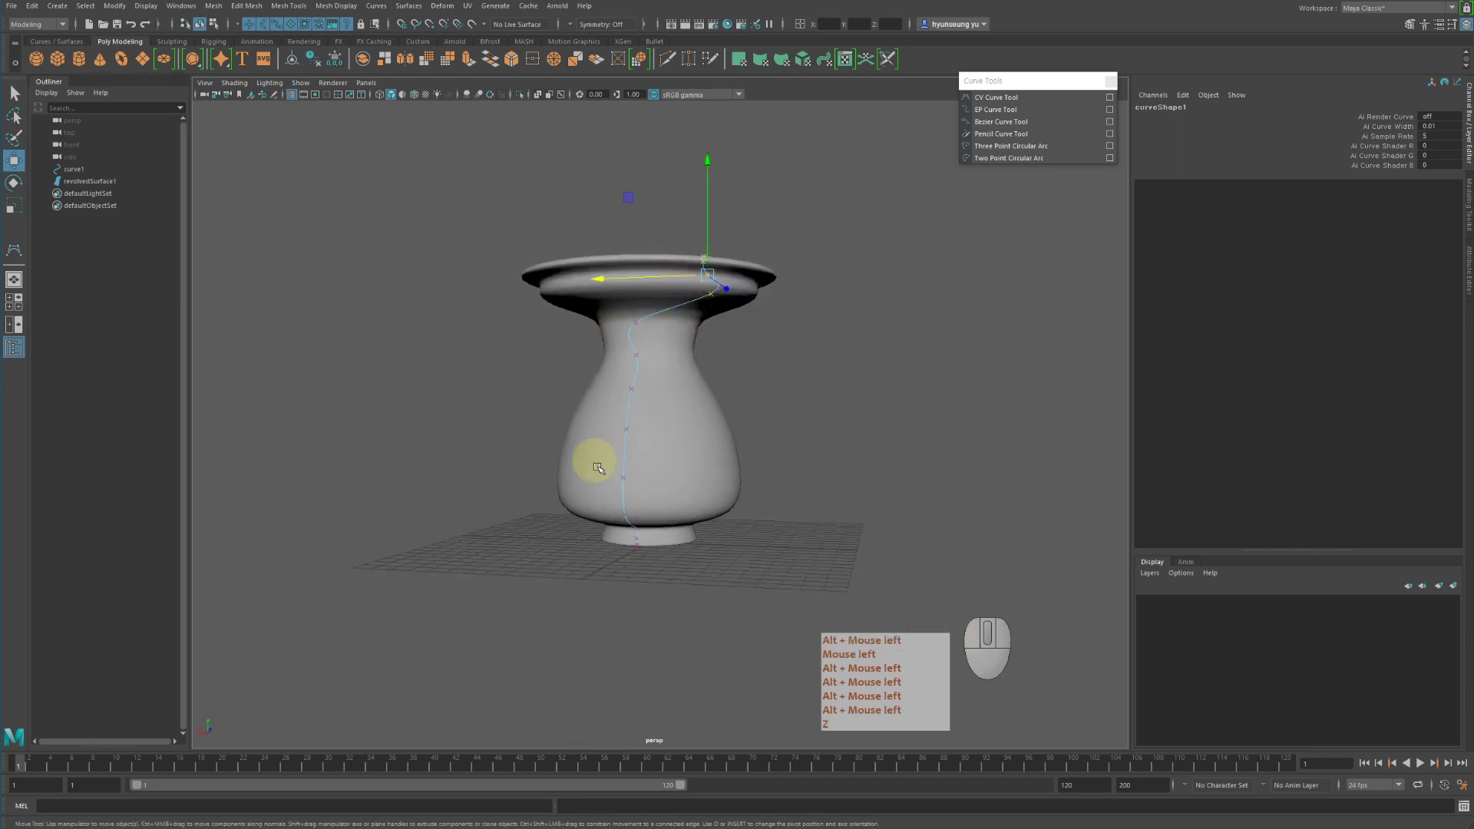
pyautogui.press('z')
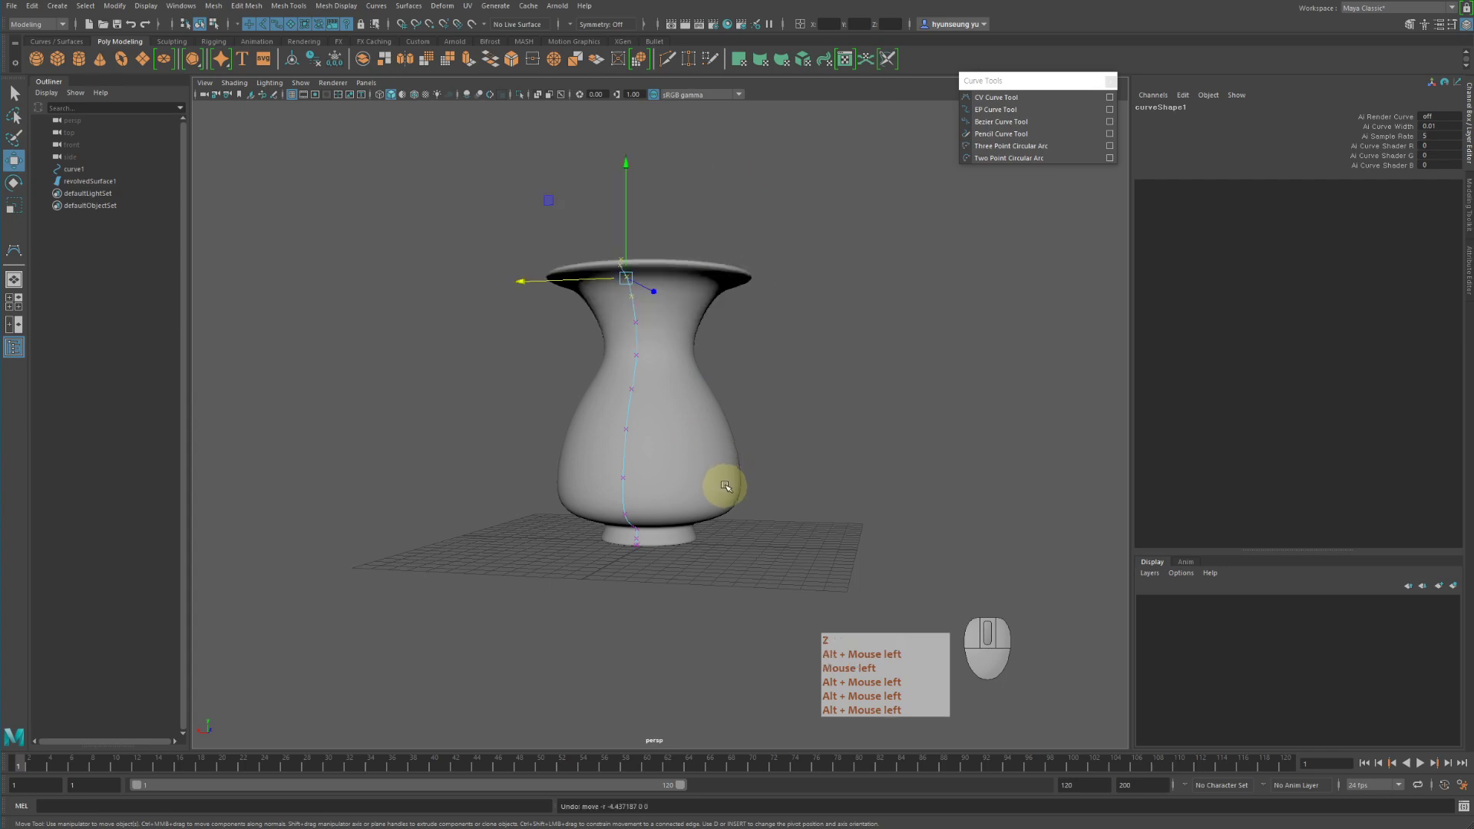
# Switch to the side view in wireframe display and frame the profile curve for control vertex editing.
pyautogui.press('space')
pyautogui.press('space')
pyautogui.keyDown('alt'); pyautogui.moveTo(808, 475); pyautogui.dragTo(673, 430, button='middle'); pyautogui.keyUp('alt')
pyautogui.keyDown('alt'); pyautogui.moveTo(673, 430); pyautogui.dragTo(732, 416, button='right'); pyautogui.keyUp('alt')
pyautogui.keyDown('alt'); pyautogui.moveTo(732, 416); pyautogui.dragTo(894, 529, button='middle'); pyautogui.keyUp('alt')
pyautogui.press('4')
pyautogui.keyDown('alt'); pyautogui.moveTo(758, 443); pyautogui.dragTo(753, 470, button='middle'); pyautogui.keyUp('alt')
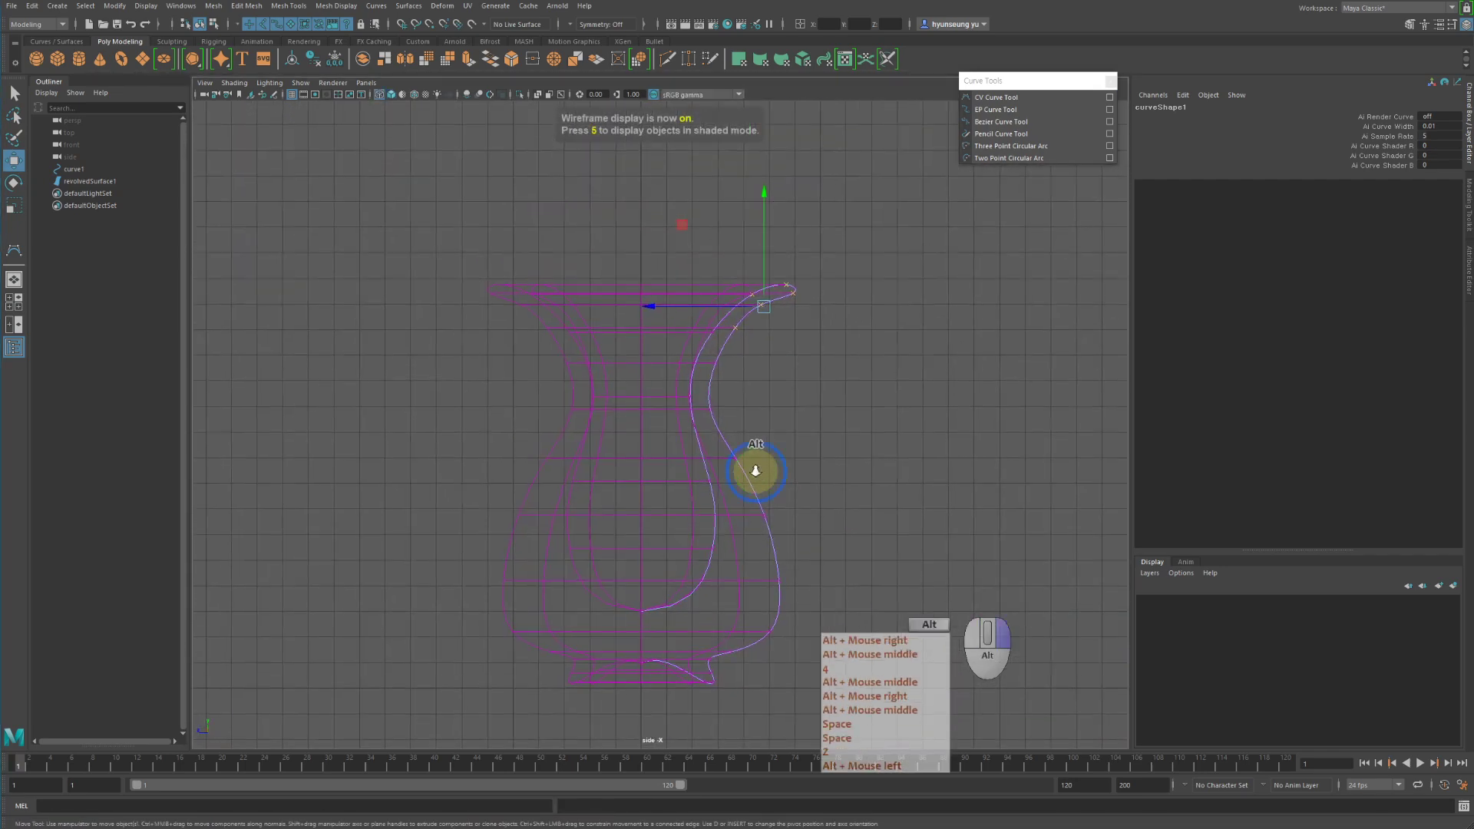
pyautogui.keyDown('alt'); pyautogui.moveTo(753, 471); pyautogui.dragTo(913, 419, button='right'); pyautogui.keyUp('alt')
pyautogui.rightClick(931, 303)
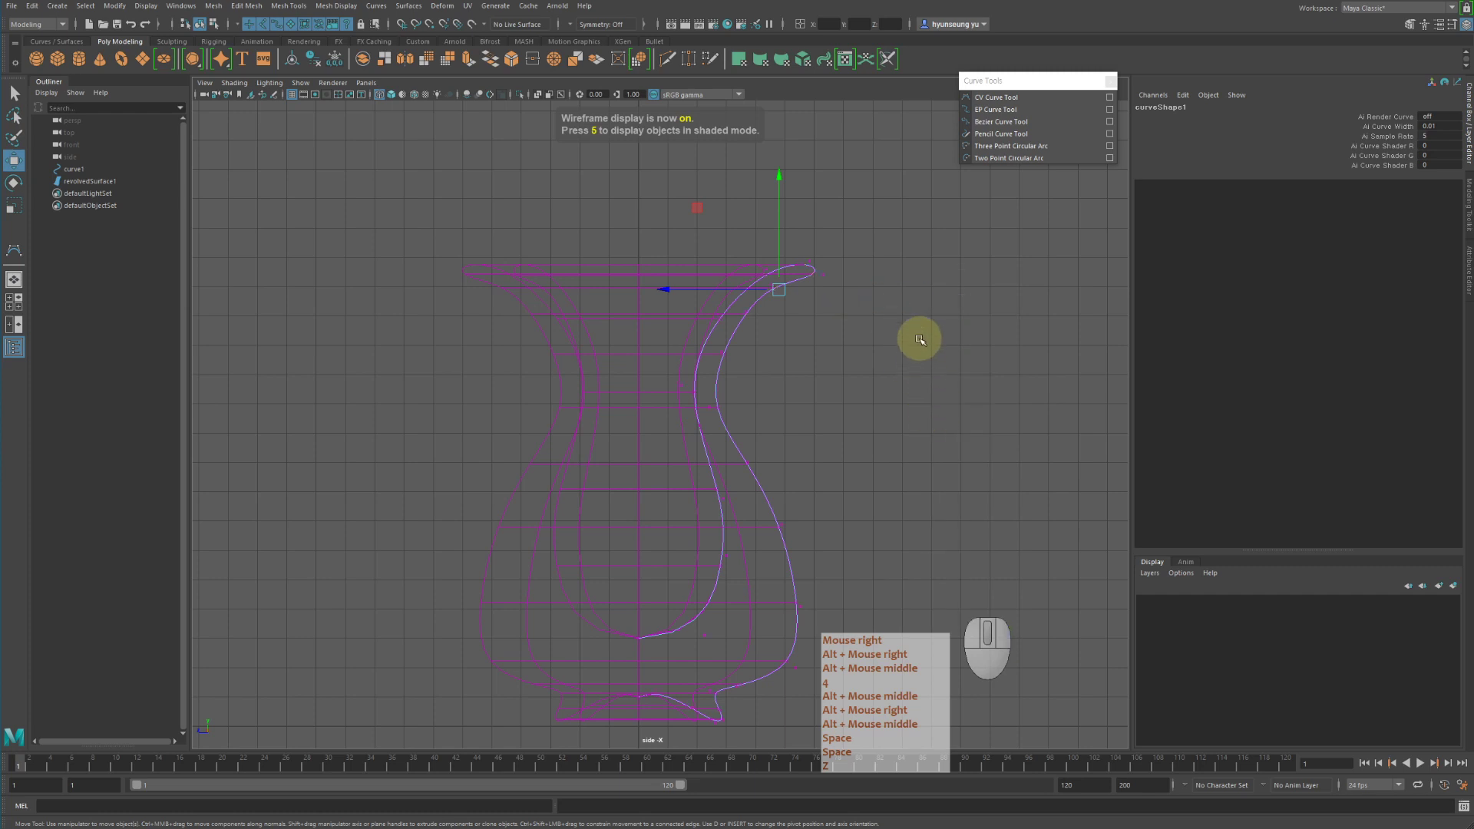
# Select the control vertices around the rim and move them horizontally inward to narrow the vase mouth.
pyautogui.moveTo(697, 253); pyautogui.dragTo(724, 204)
pyautogui.press('w')
pyautogui.press('w')
pyautogui.moveTo(850, 321); pyautogui.dragTo(647, 205)
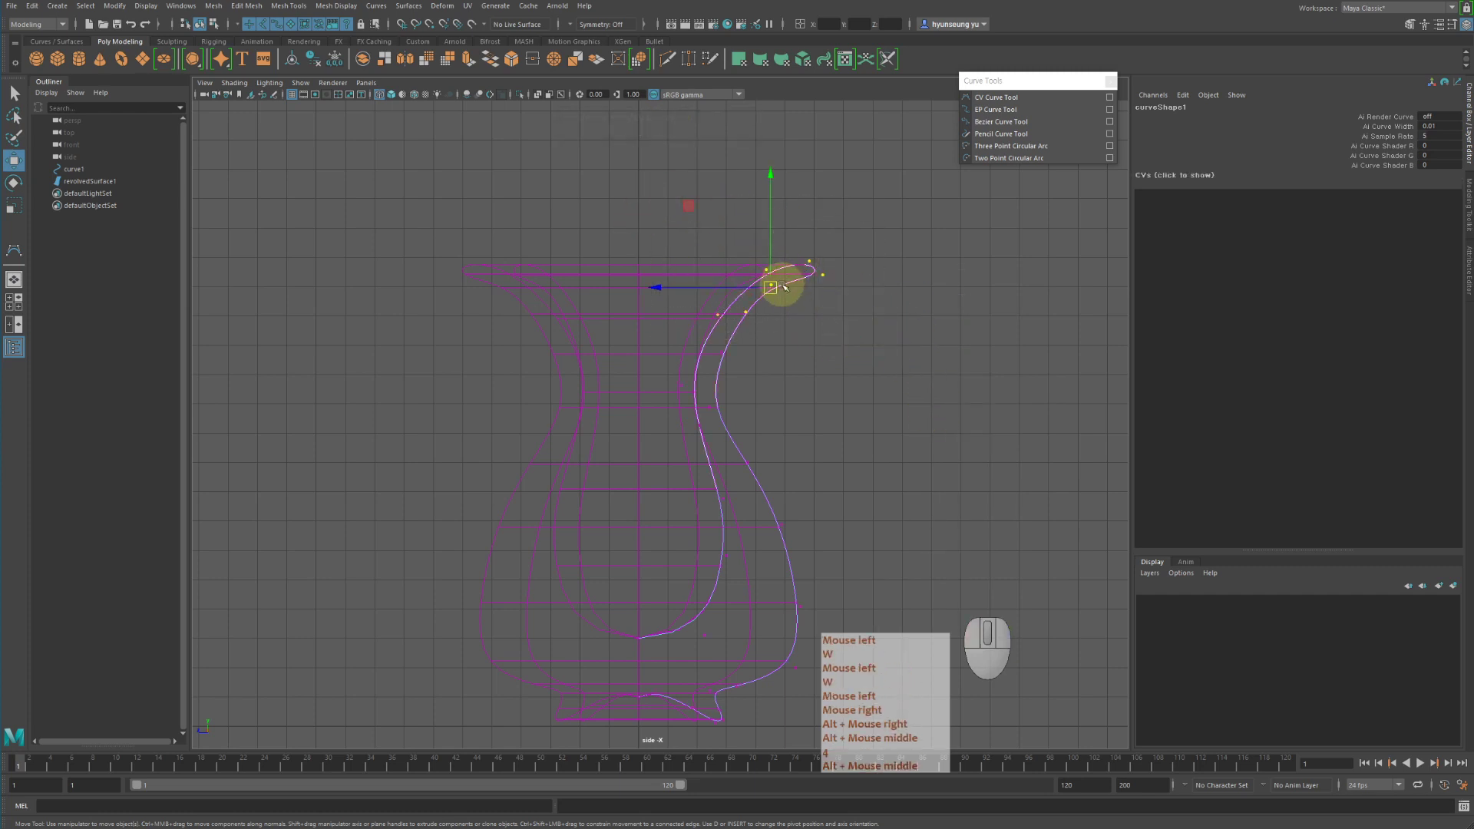
pyautogui.moveTo(777, 285); pyautogui.dragTo(740, 283)
# Adjust the outer control vertices between rim and neck to make the outer neck profile steeper.
pyautogui.click(858, 291)
pyautogui.moveTo(842, 297); pyautogui.dragTo(729, 194)
pyautogui.moveTo(775, 275); pyautogui.dragTo(773, 386)
pyautogui.click(763, 290)
pyautogui.moveTo(772, 386); pyautogui.dragTo(816, 402, button='middle')
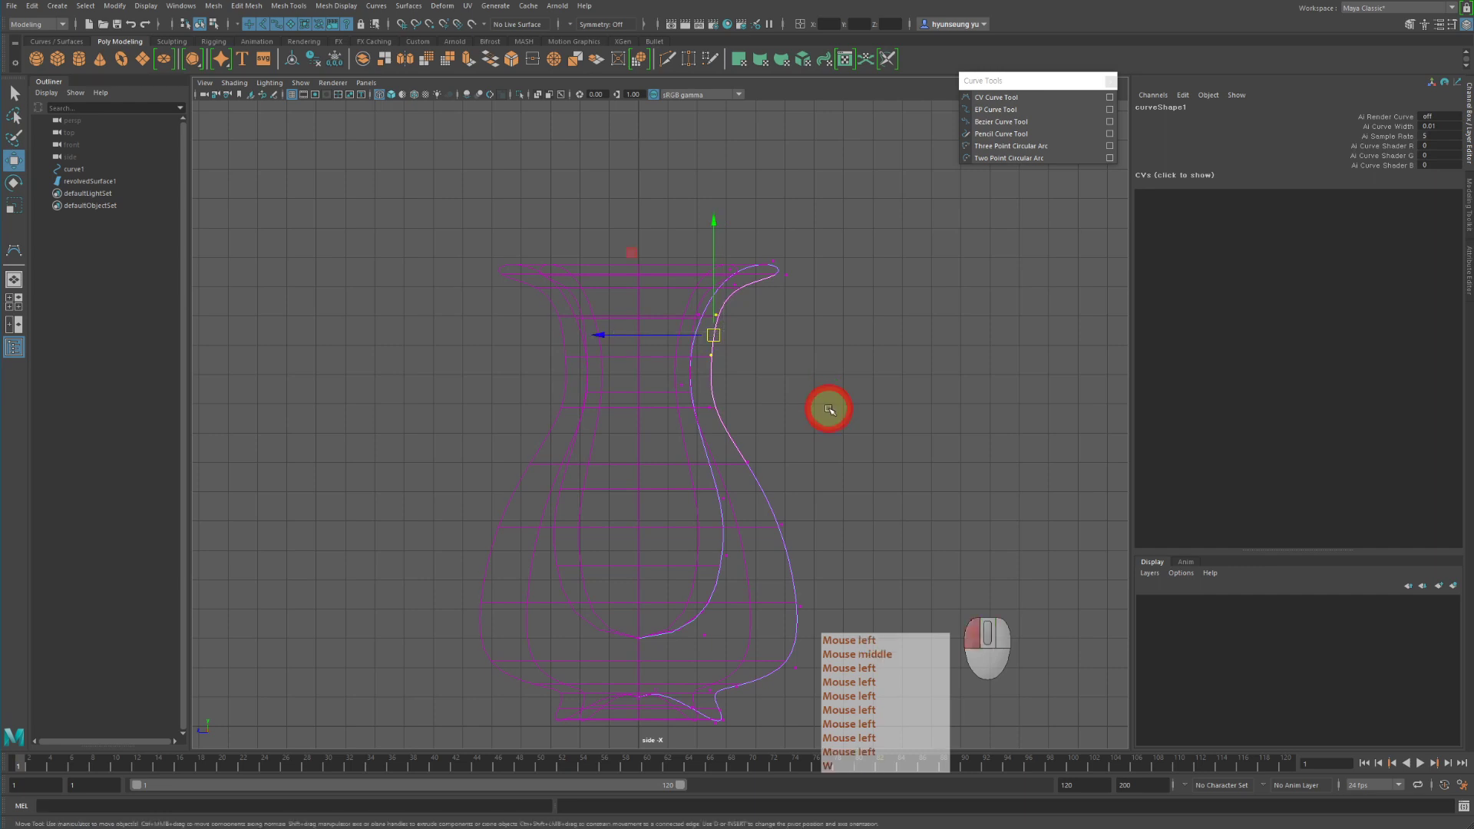
pyautogui.click(829, 412)
# Move the inner-wall control vertices outward and down so the inner profile follows the outer belly.
pyautogui.moveTo(671, 512); pyautogui.dragTo(751, 625)
pyautogui.moveTo(682, 587); pyautogui.dragTo(730, 685)
pyautogui.moveTo(700, 496); pyautogui.dragTo(773, 615)
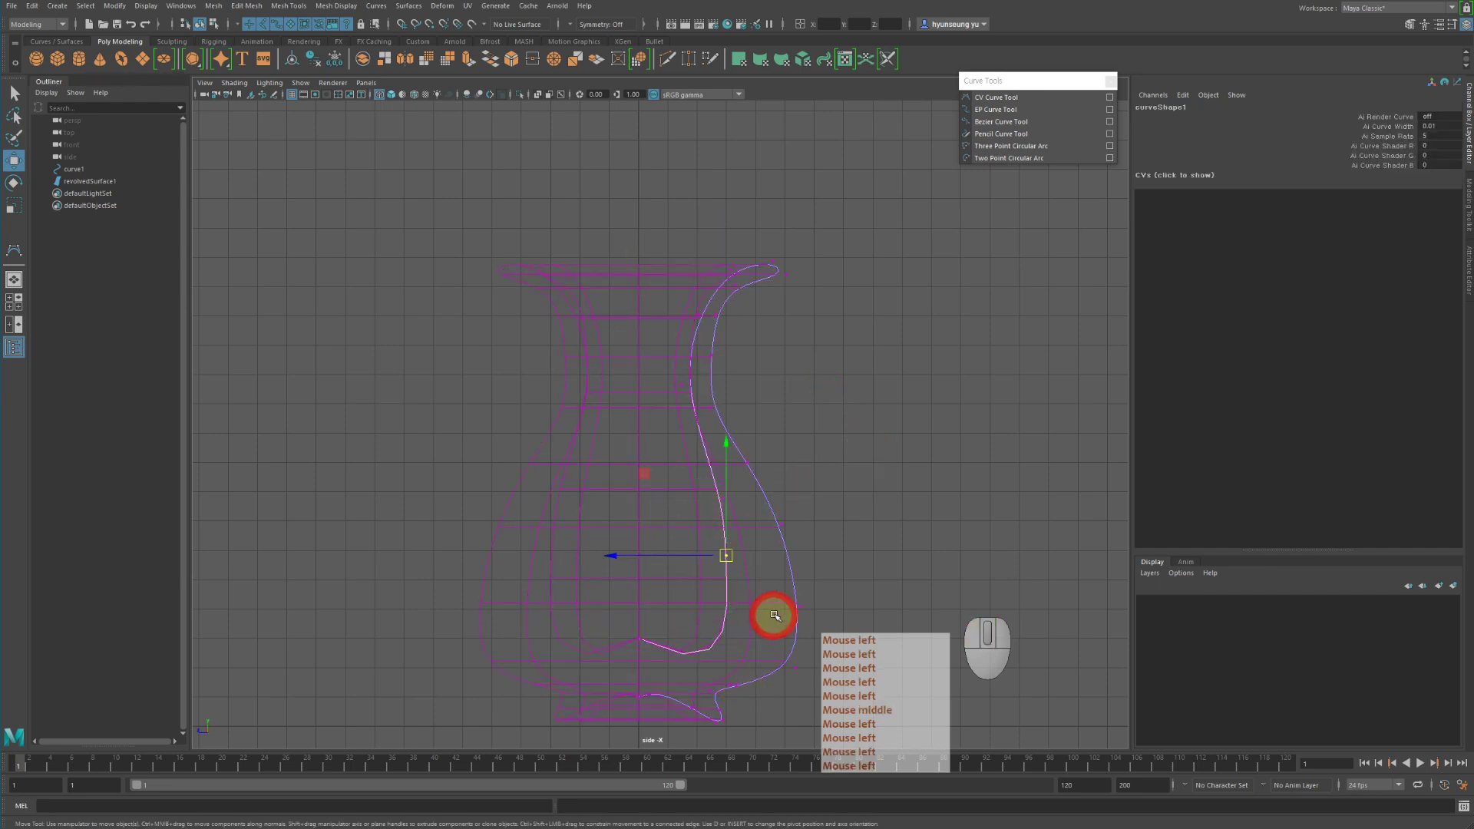
pyautogui.moveTo(725, 554); pyautogui.dragTo(768, 587)
pyautogui.moveTo(685, 463); pyautogui.dragTo(752, 515)
pyautogui.moveTo(651, 367); pyautogui.dragTo(682, 419)
pyautogui.click(819, 447)
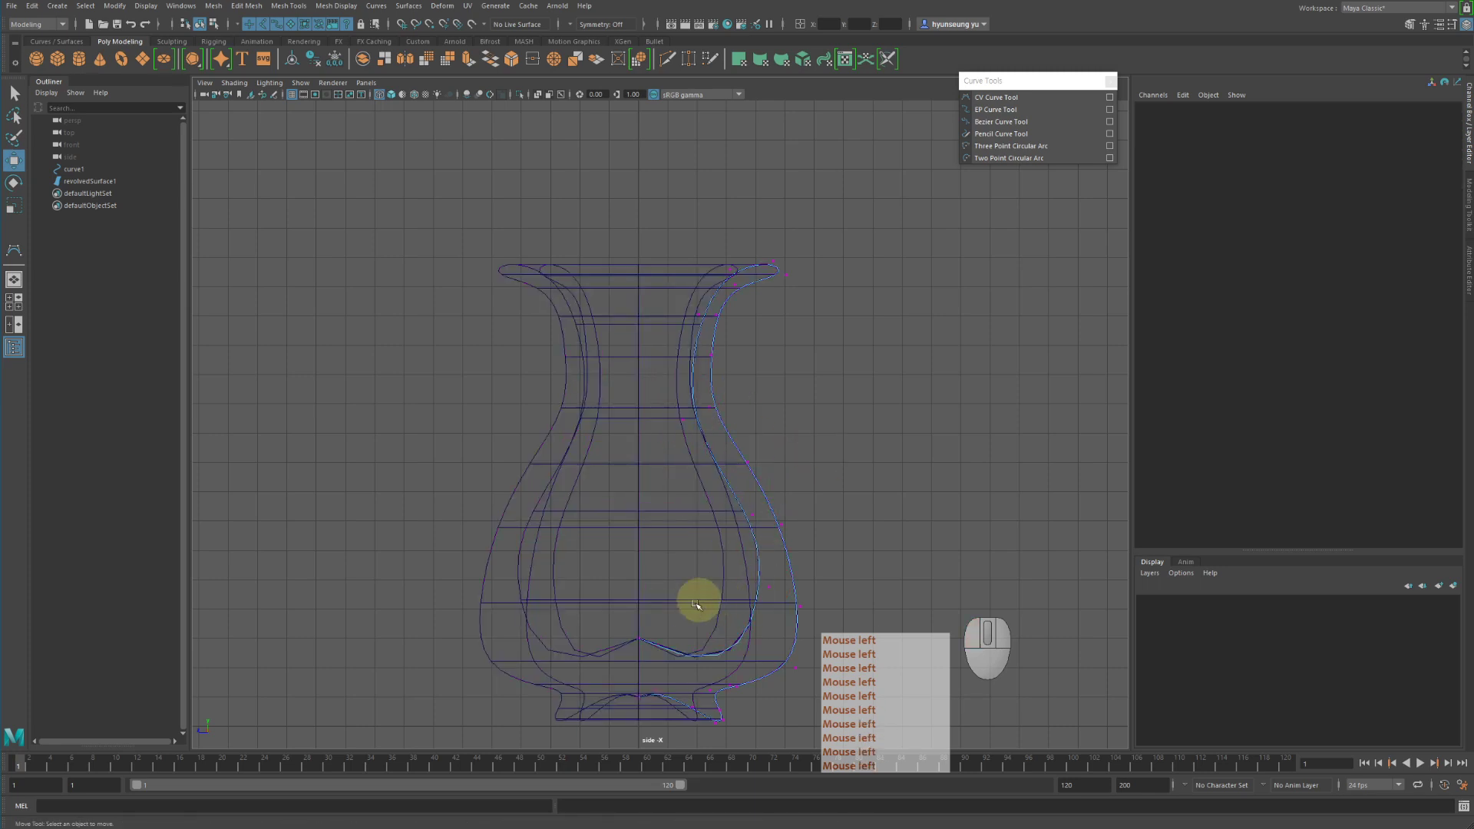
pyautogui.moveTo(731, 562); pyautogui.dragTo(770, 604)
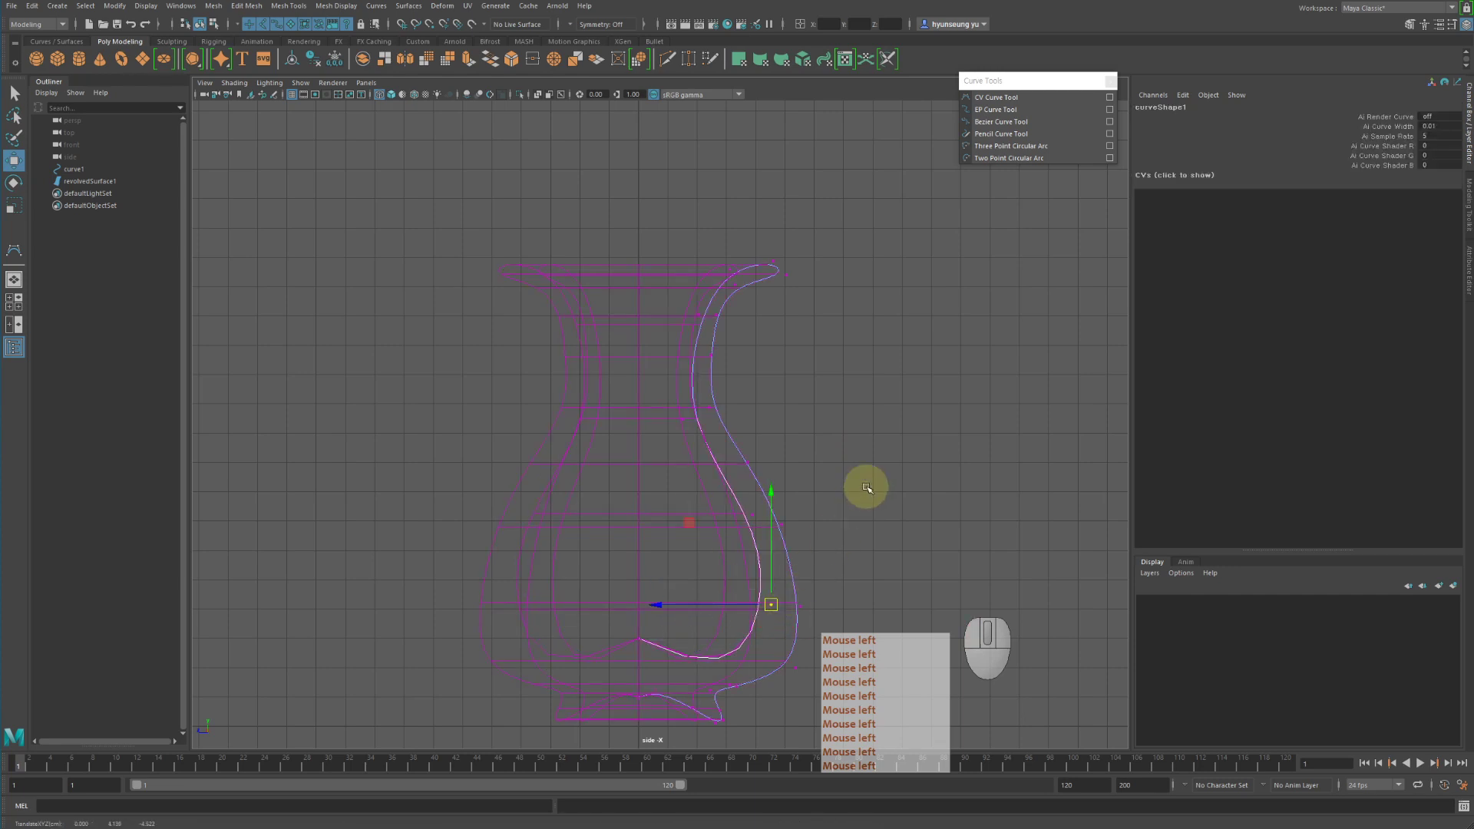
# Lower the inner profile's end control vertex along the central axis to deepen the vase floor.
pyautogui.moveTo(611, 615); pyautogui.dragTo(664, 662)
pyautogui.moveTo(637, 522); pyautogui.dragTo(640, 571)
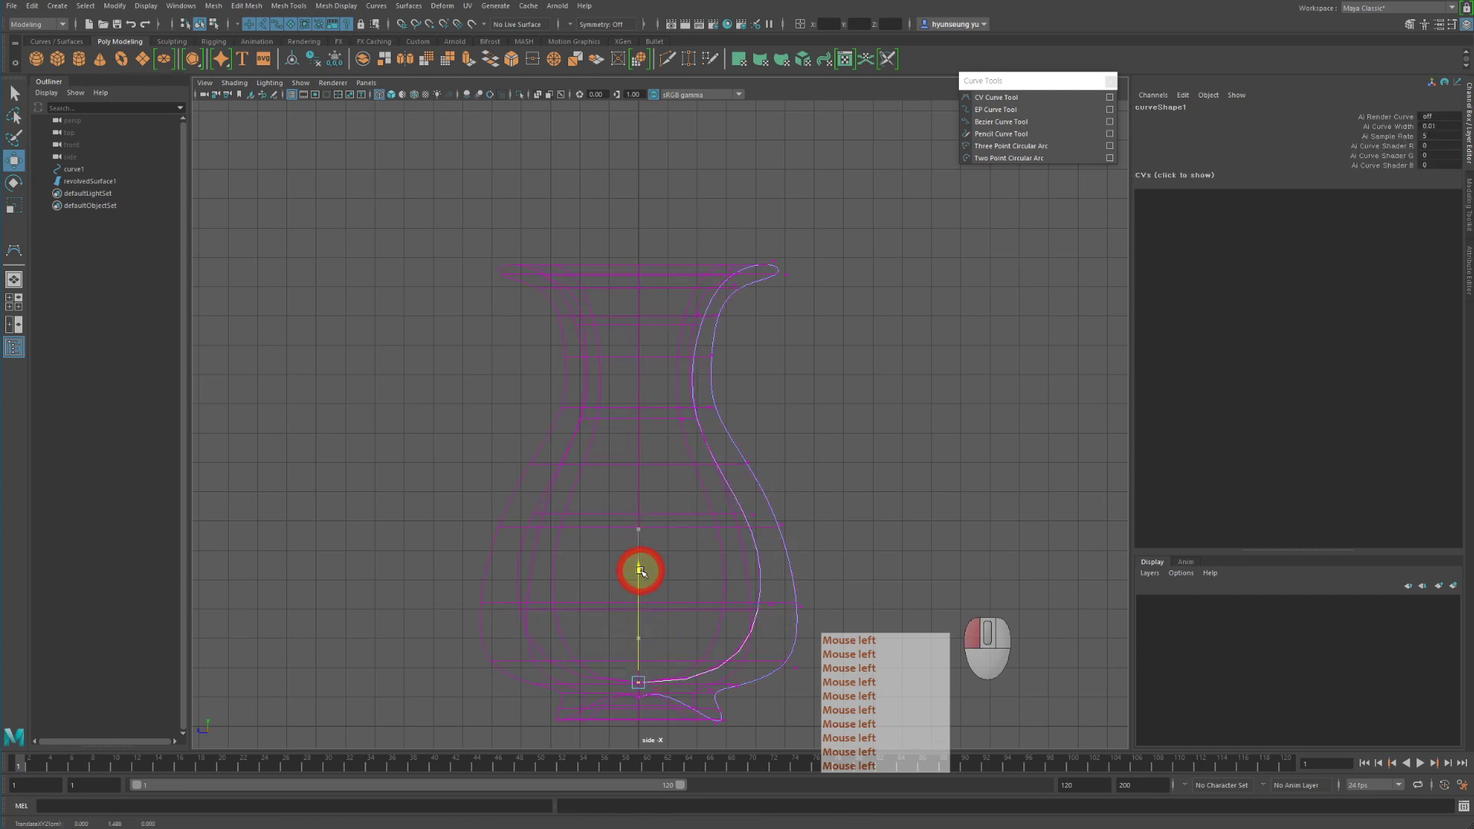
pyautogui.press('space')
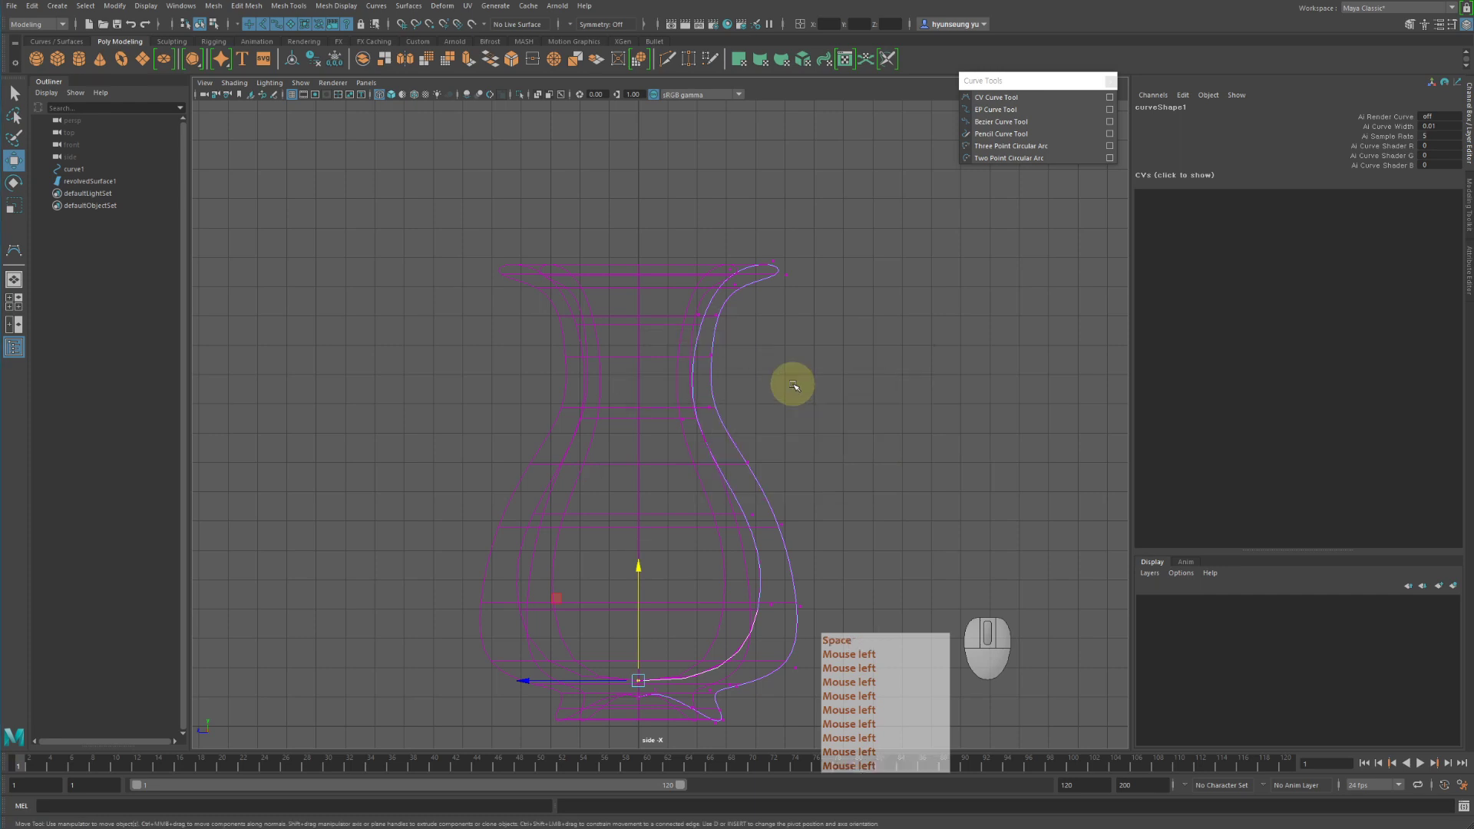
# Return the profile curve to object mode in the perspective view and select only the curve.
pyautogui.press('space')
pyautogui.keyDown('alt'); pyautogui.moveTo(883, 326); pyautogui.dragTo(714, 330); pyautogui.keyUp('alt')
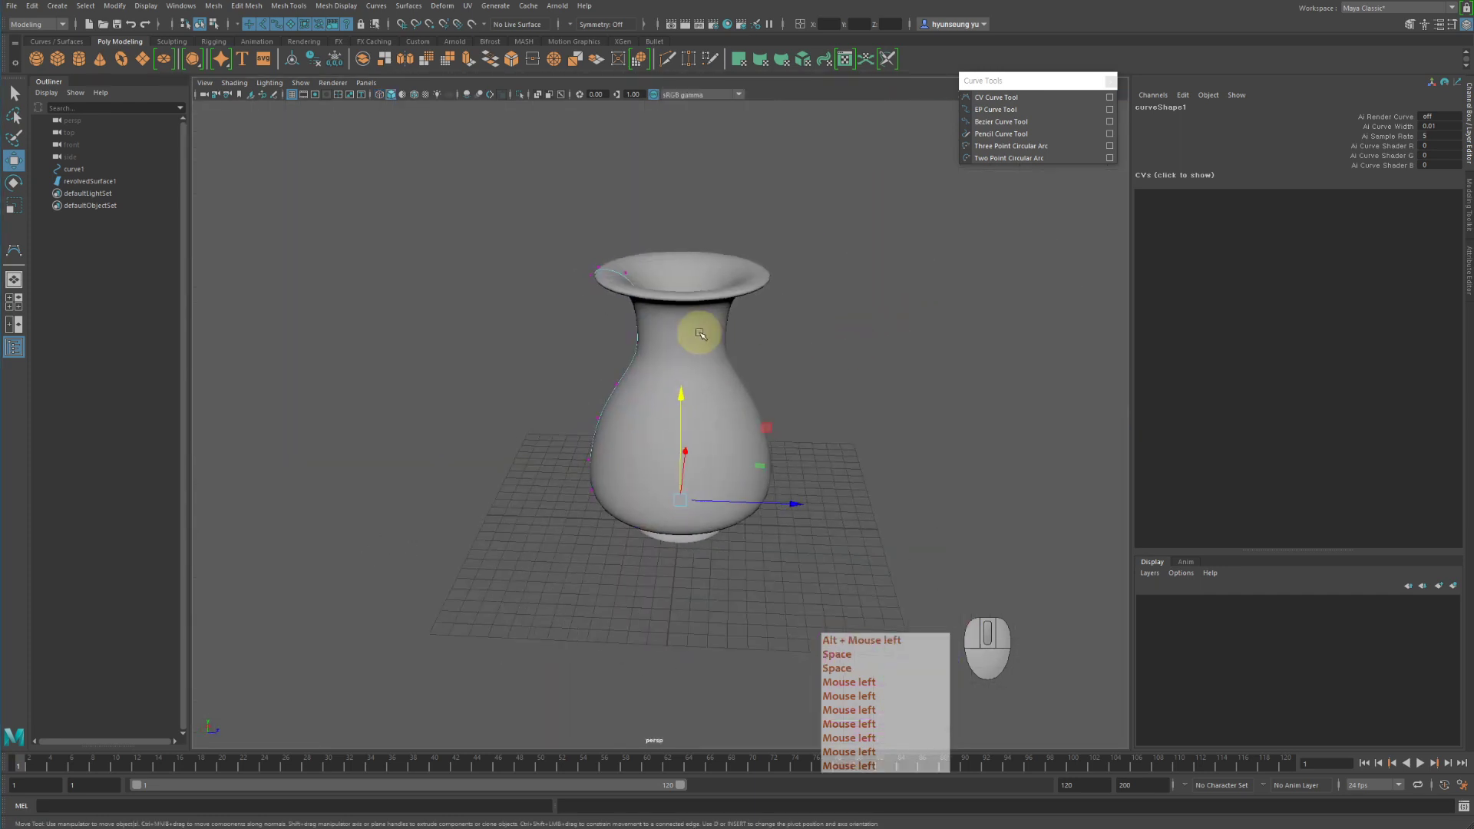
pyautogui.click(885, 324)
pyautogui.keyDown('alt'); pyautogui.moveTo(885, 323); pyautogui.dragTo(951, 414); pyautogui.keyUp('alt')
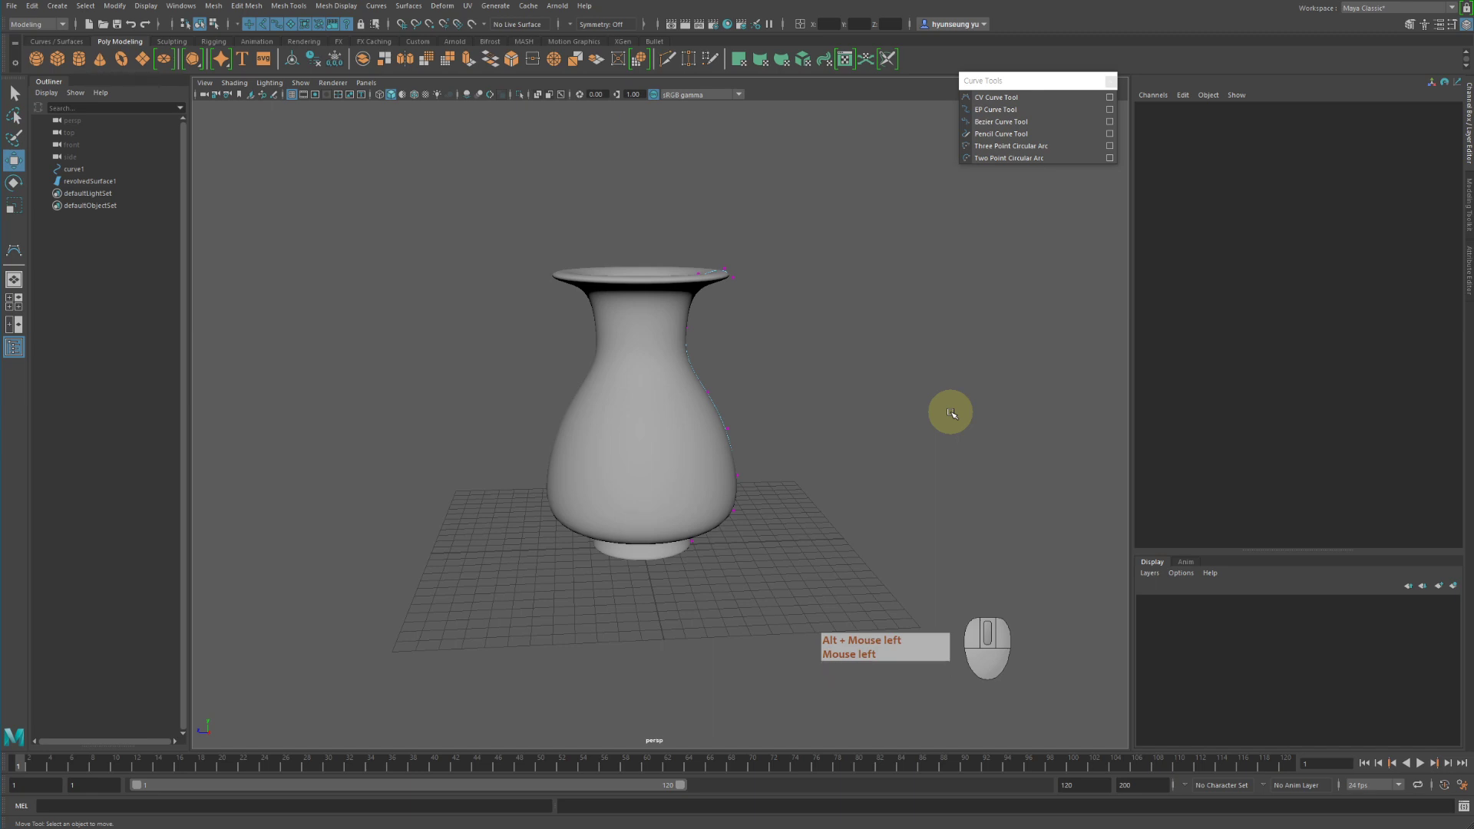
pyautogui.click(822, 399)
pyautogui.rightClick(794, 298)
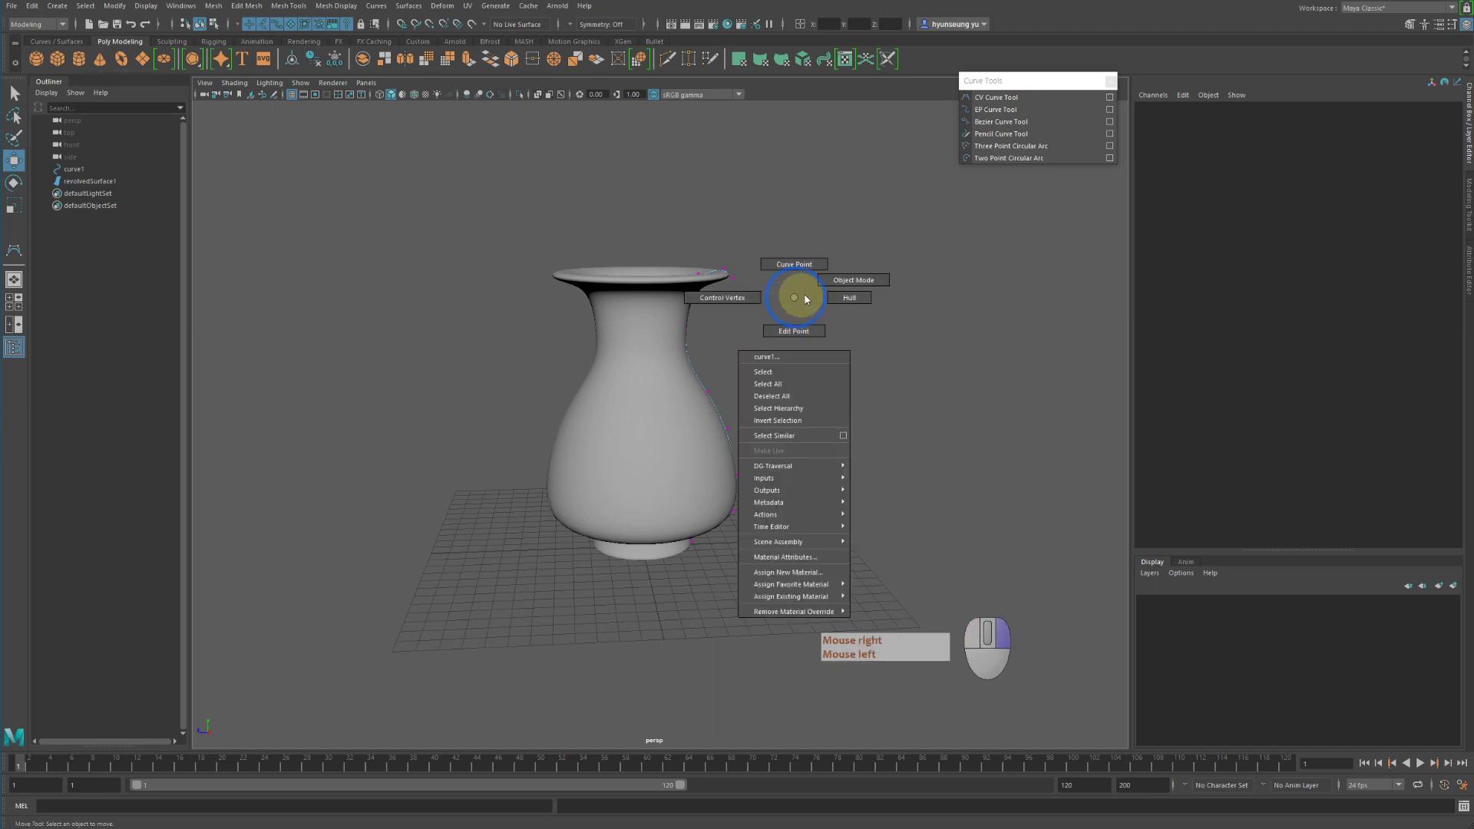
pyautogui.click(875, 328)
pyautogui.keyDown('ctrl'); pyautogui.click(652, 312); pyautogui.keyUp('ctrl')
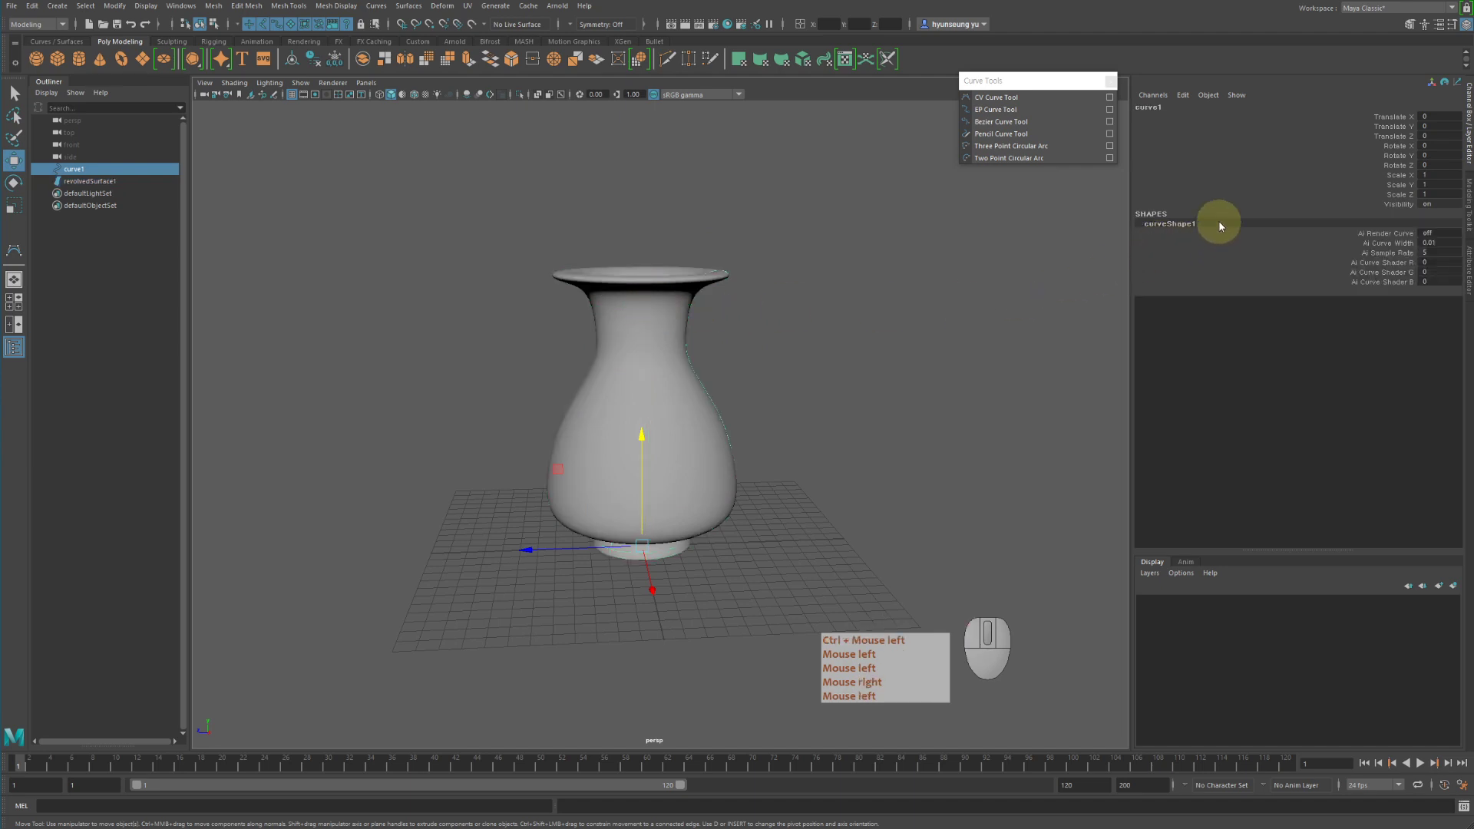
# Select the revolved vase surface and delete its construction history.
pyautogui.click(639, 299)
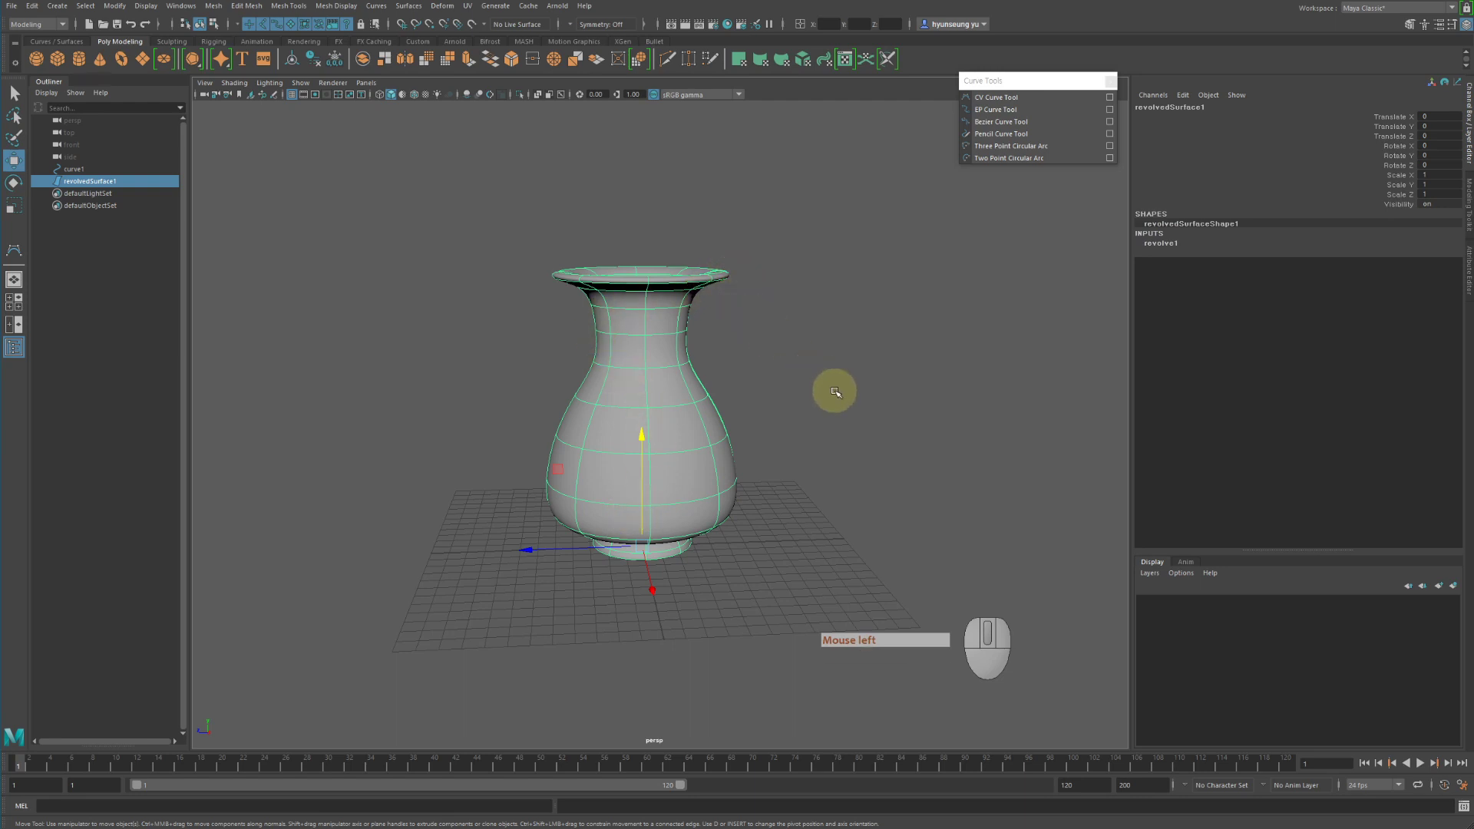
pyautogui.click(656, 414)
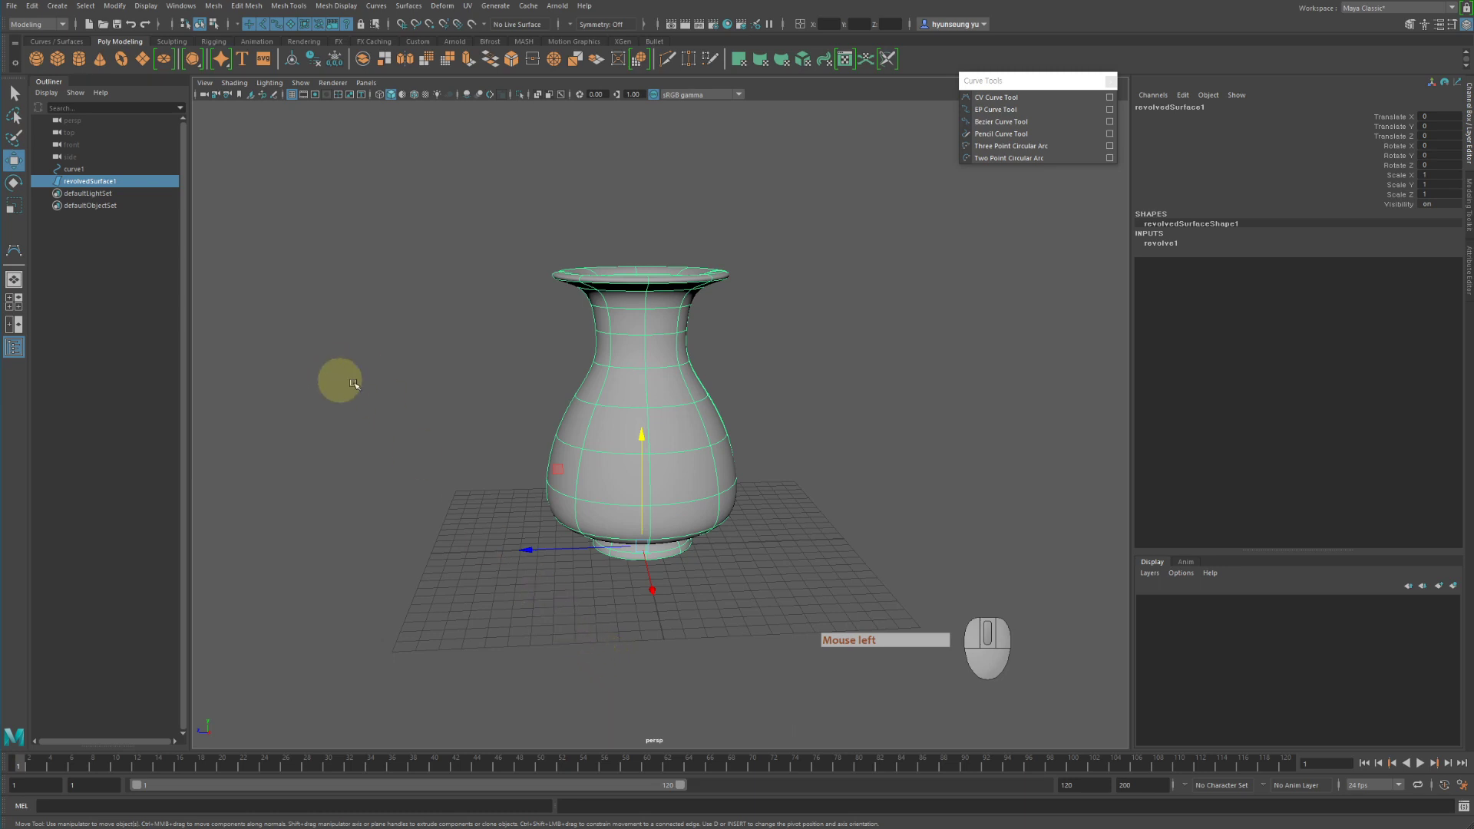
pyautogui.click(612, 316)
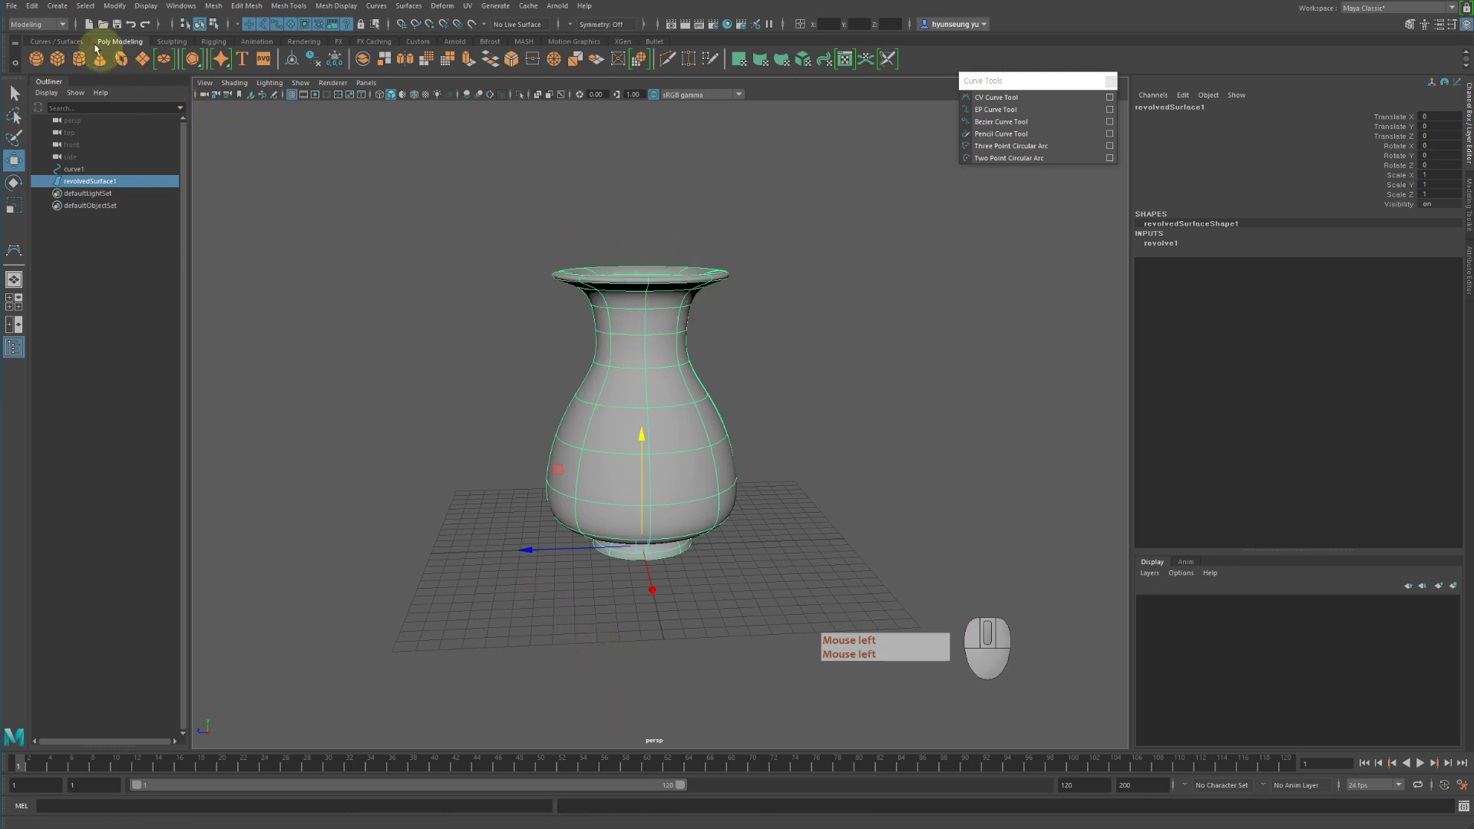
pyautogui.click(32, 8)
pyautogui.moveTo(73, 149)
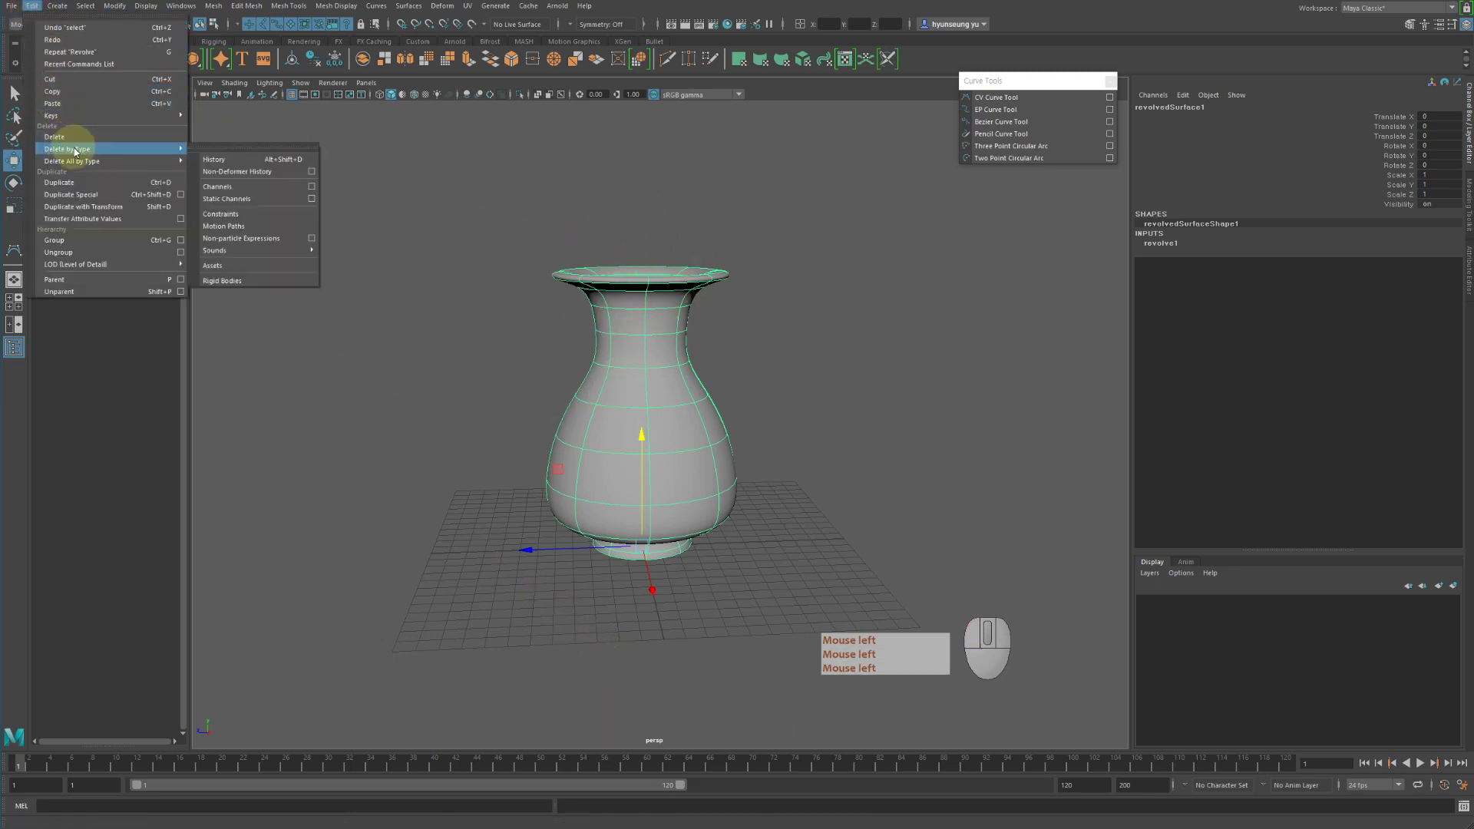
pyautogui.click(270, 161)
# Select only the profile curve, try moving it upward independently of the vase, and undo the move.
pyautogui.click(799, 353)
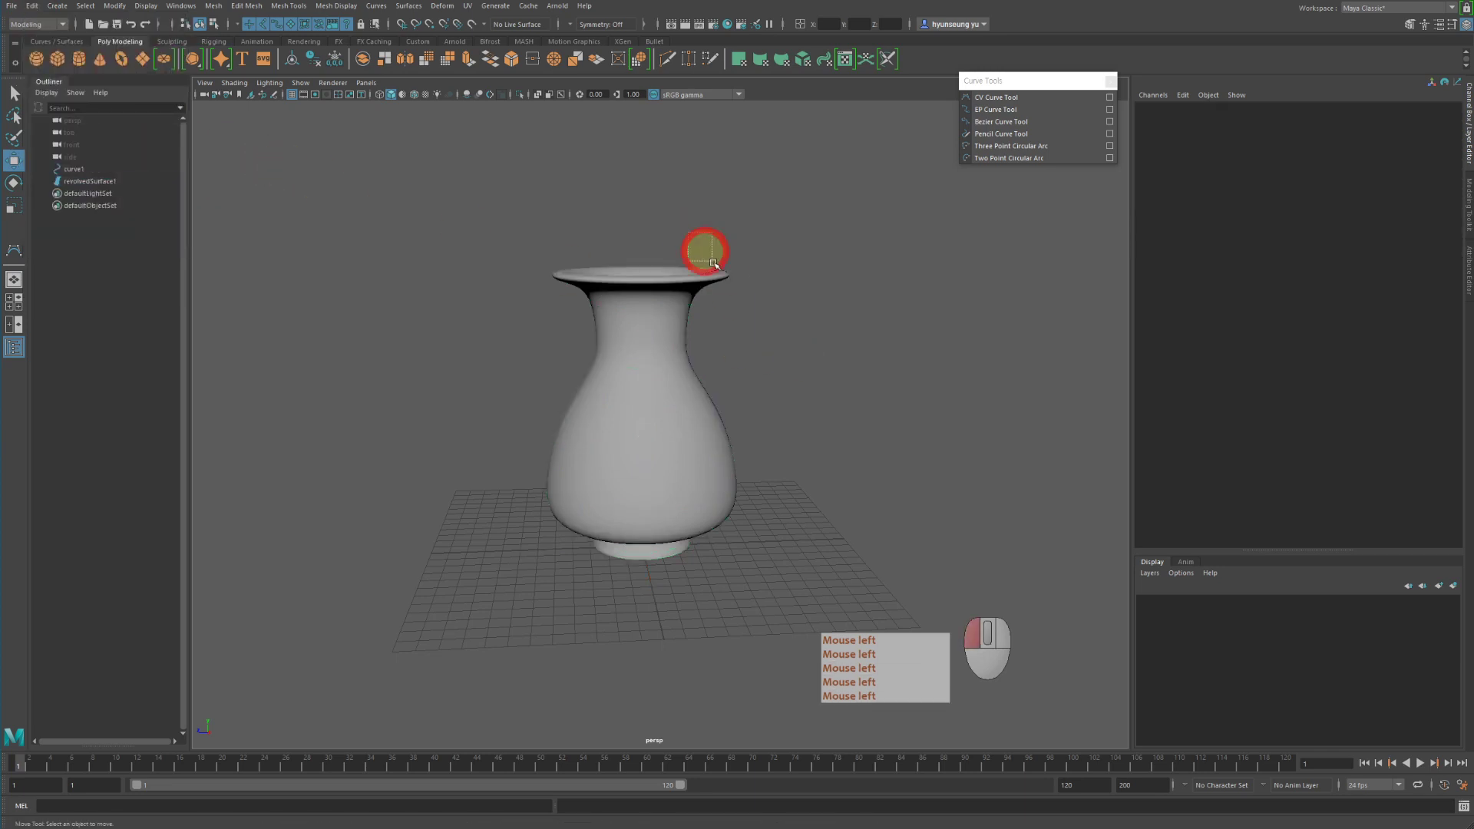
pyautogui.moveTo(704, 252); pyautogui.dragTo(753, 321)
pyautogui.keyDown('ctrl'); pyautogui.click(615, 389); pyautogui.keyUp('ctrl')
pyautogui.moveTo(831, 489); pyautogui.dragTo(1026, 356, button='middle')
pyautogui.press('z')
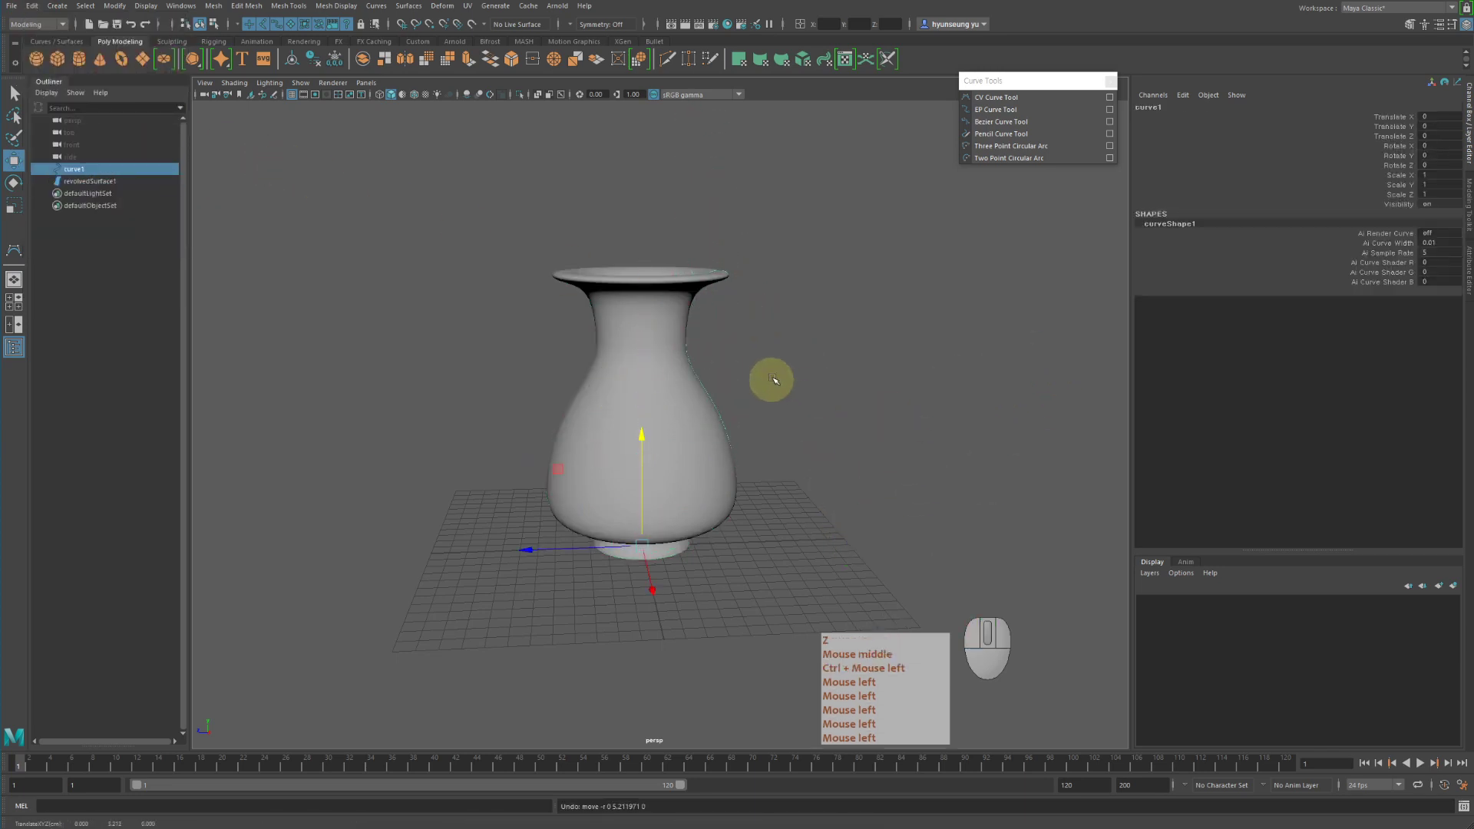
# Try moving the profile curve's control vertices around the rim and upper neck horizontally, and undo the move.
pyautogui.keyDown('alt'); pyautogui.moveTo(770, 376); pyautogui.dragTo(803, 379, button='middle'); pyautogui.keyUp('alt')
pyautogui.keyDown('alt'); pyautogui.moveTo(803, 378); pyautogui.dragTo(769, 407); pyautogui.keyUp('alt')
pyautogui.moveTo(859, 298); pyautogui.dragTo(775, 298, button='right')
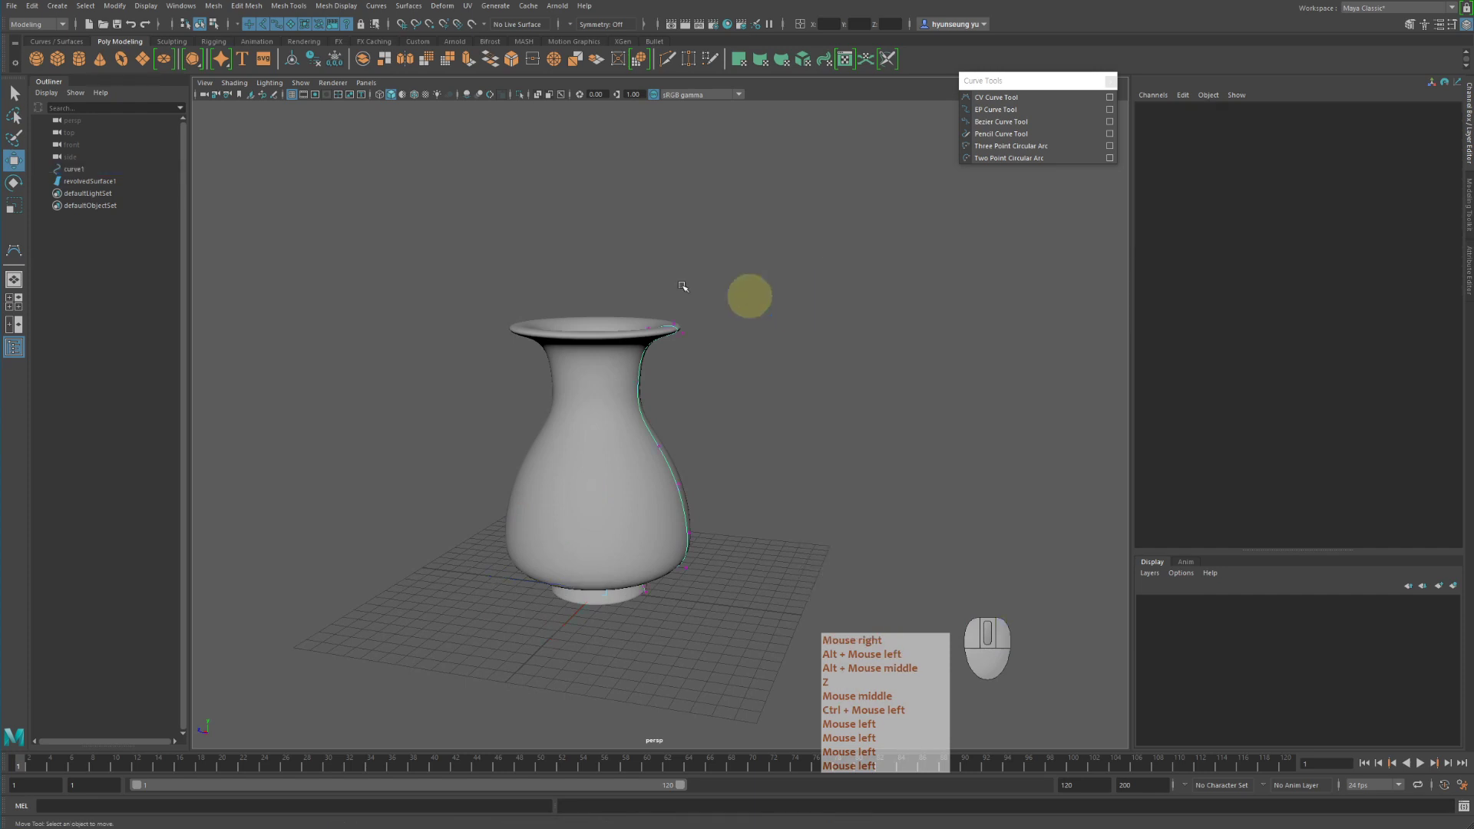
pyautogui.moveTo(611, 290); pyautogui.dragTo(696, 393)
pyautogui.press('w')
pyautogui.moveTo(617, 347)
pyautogui.mouseDown()
pyautogui.moveTo(658, 351)
pyautogui.moveTo(591, 362)
pyautogui.mouseUp()
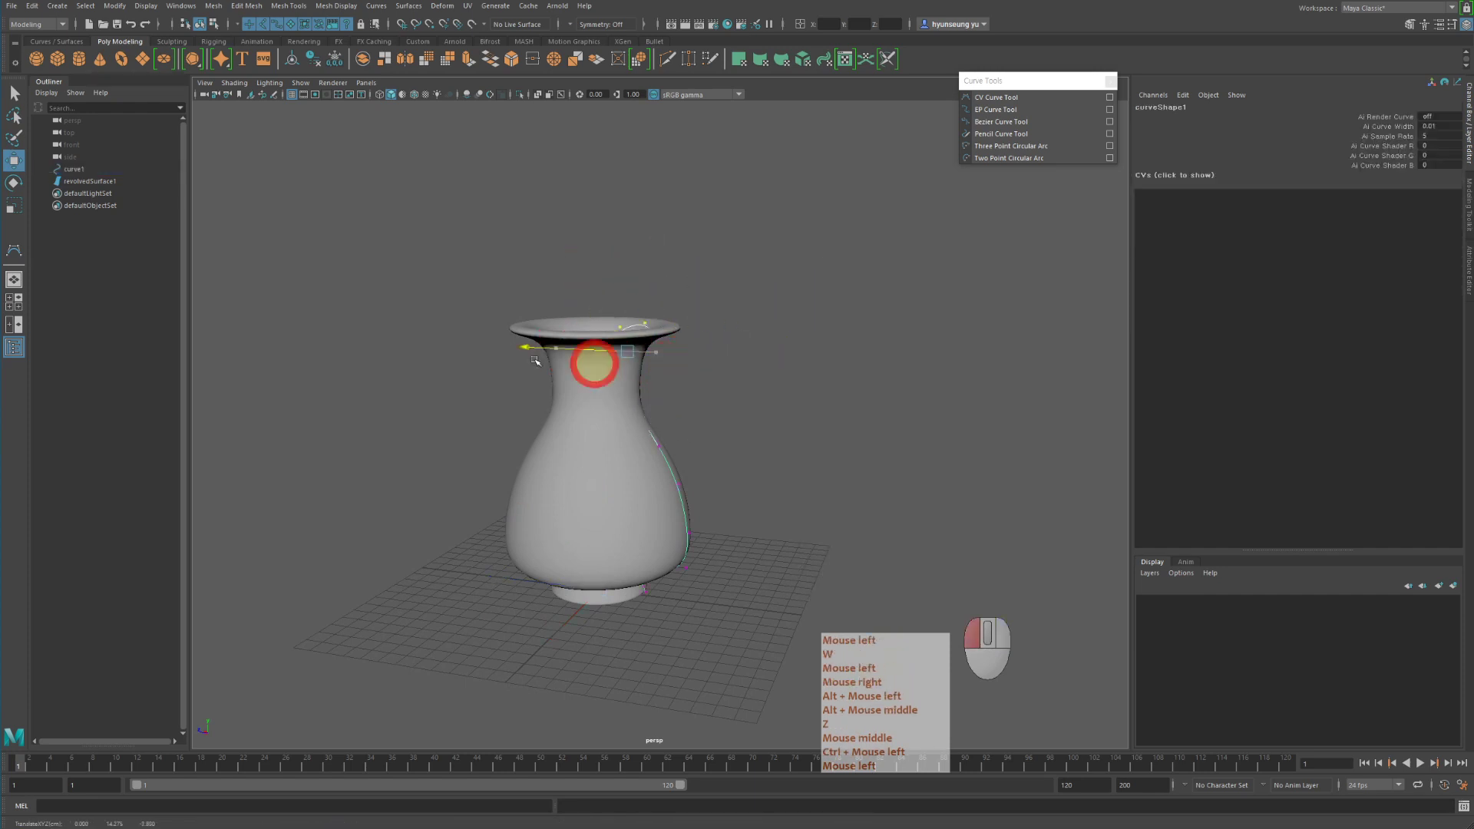
pyautogui.press('z')
# Return the profile curve to object mode and select it together with the vase surface.
pyautogui.moveTo(634, 505)
pyautogui.keyDown('alt'); pyautogui.mouseDown()
pyautogui.moveTo(657, 499)
pyautogui.moveTo(644, 500)
pyautogui.mouseUp(); pyautogui.keyUp('alt')
pyautogui.press('w')
pyautogui.moveTo(795, 391); pyautogui.dragTo(861, 361, button='right')
pyautogui.click(869, 358)
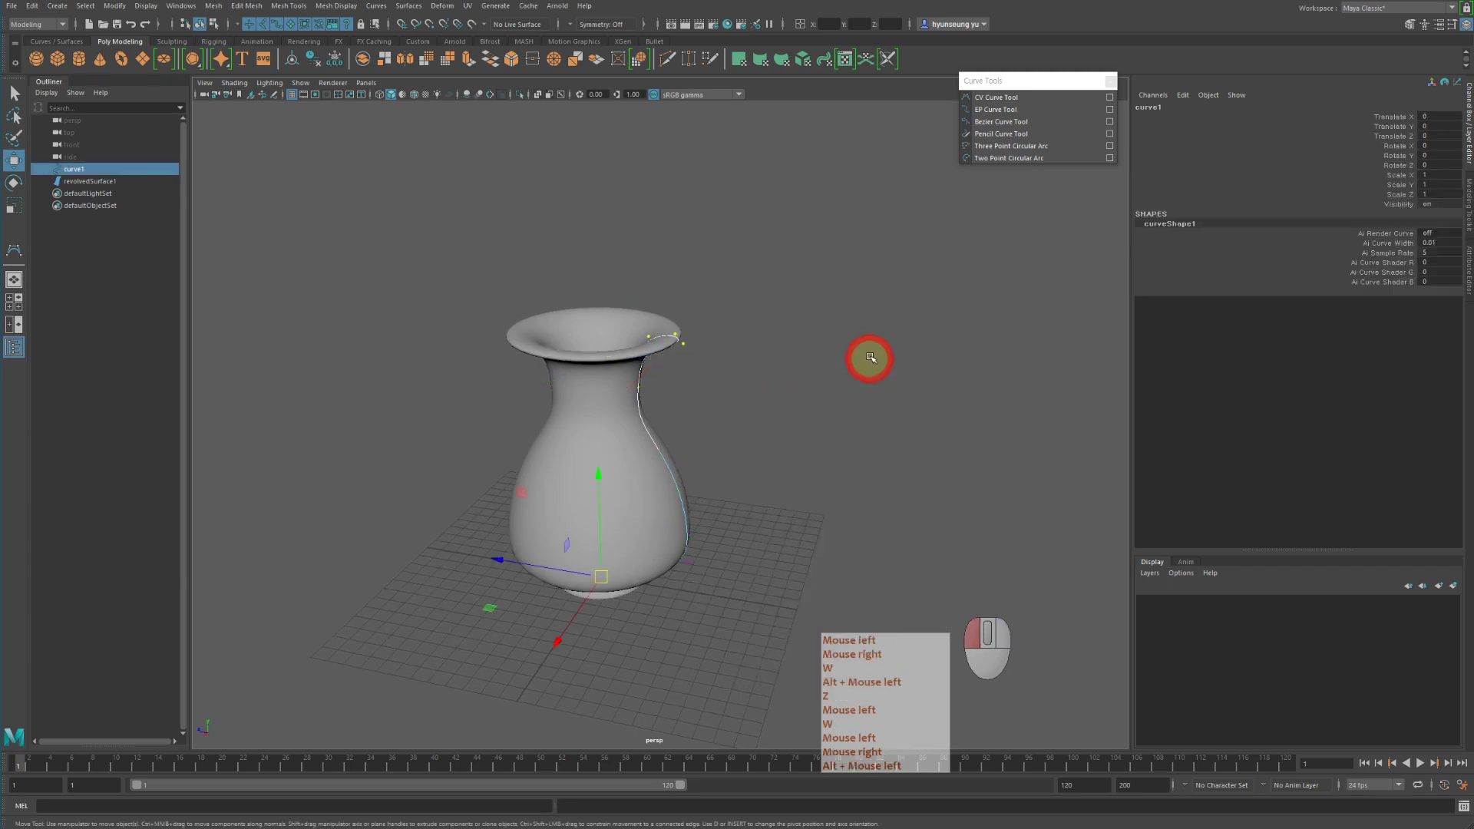
pyautogui.keyDown('alt'); pyautogui.moveTo(662, 409); pyautogui.dragTo(674, 375); pyautogui.keyUp('alt')
pyautogui.moveTo(599, 260); pyautogui.dragTo(761, 417)
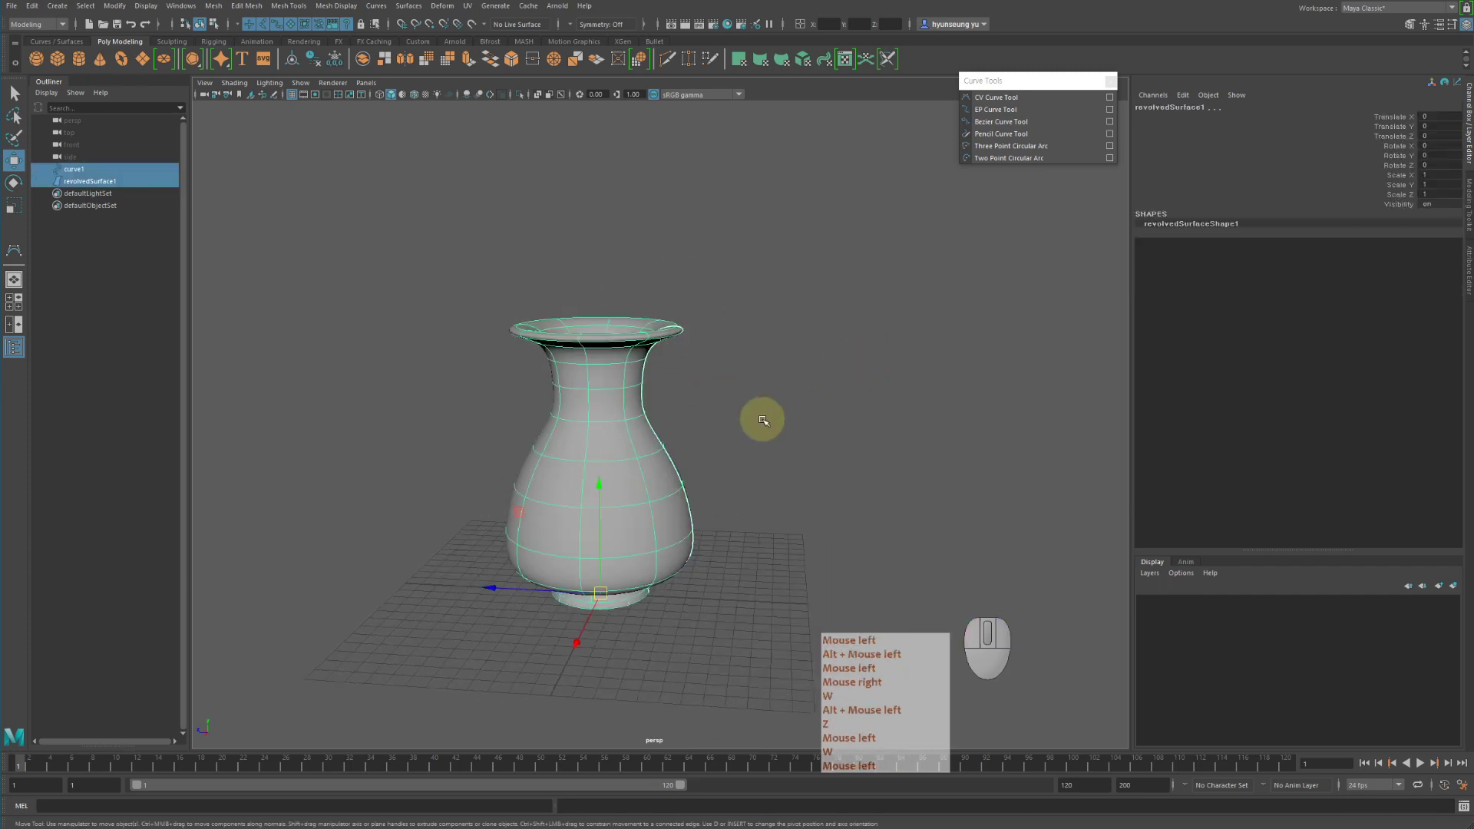